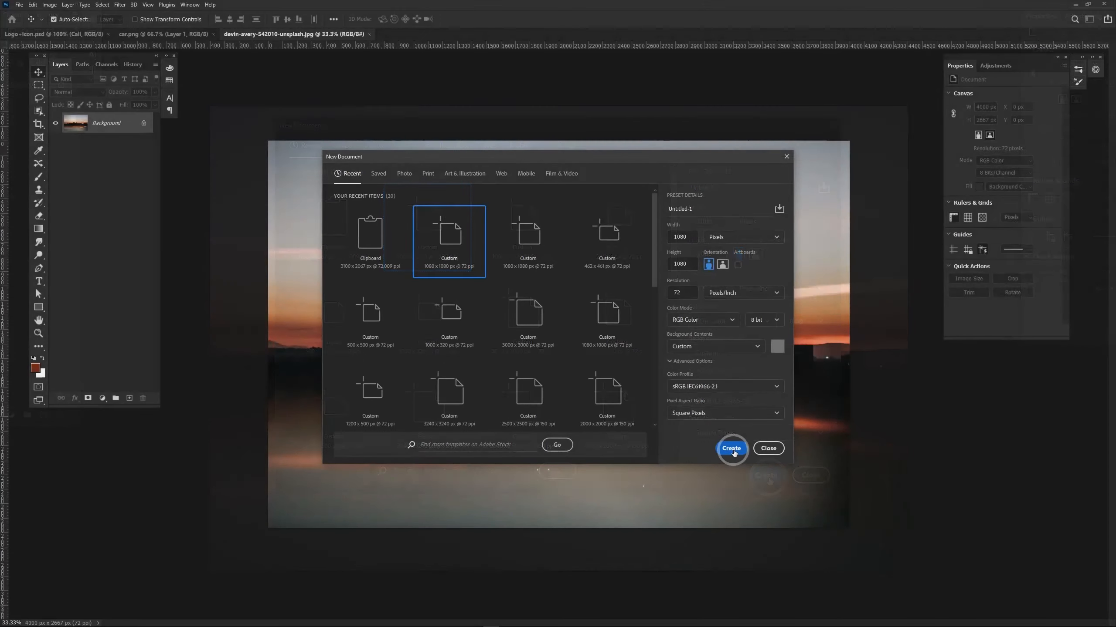
# Create a 1080 × 1080 px, 72 ppi document and paste the entire city skyline photo into it.
pyautogui.click(768, 477)
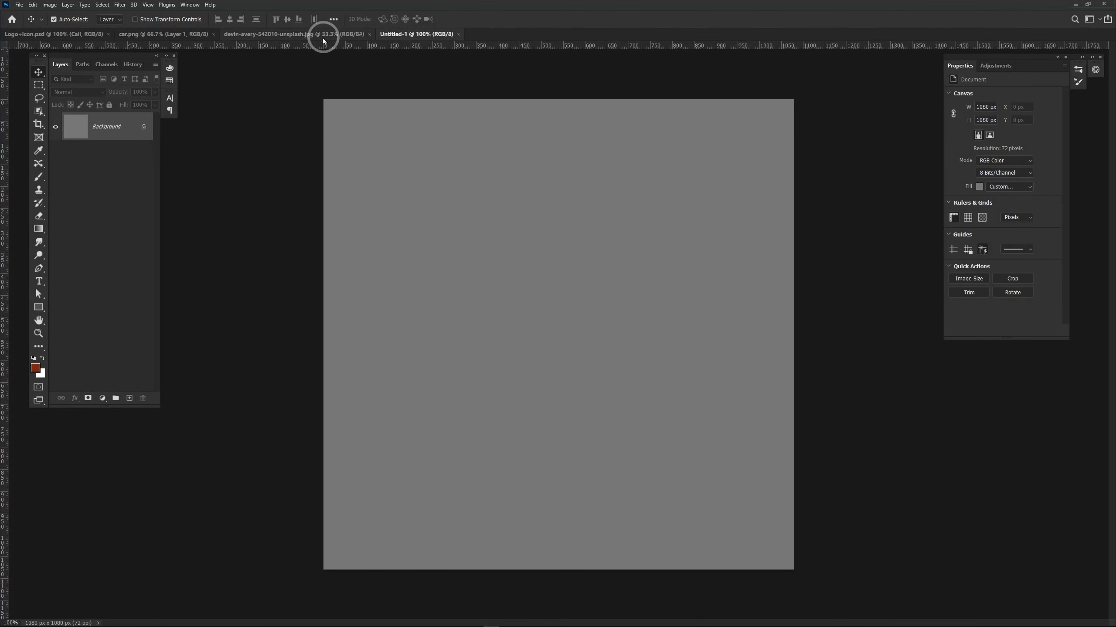
pyautogui.click(318, 36)
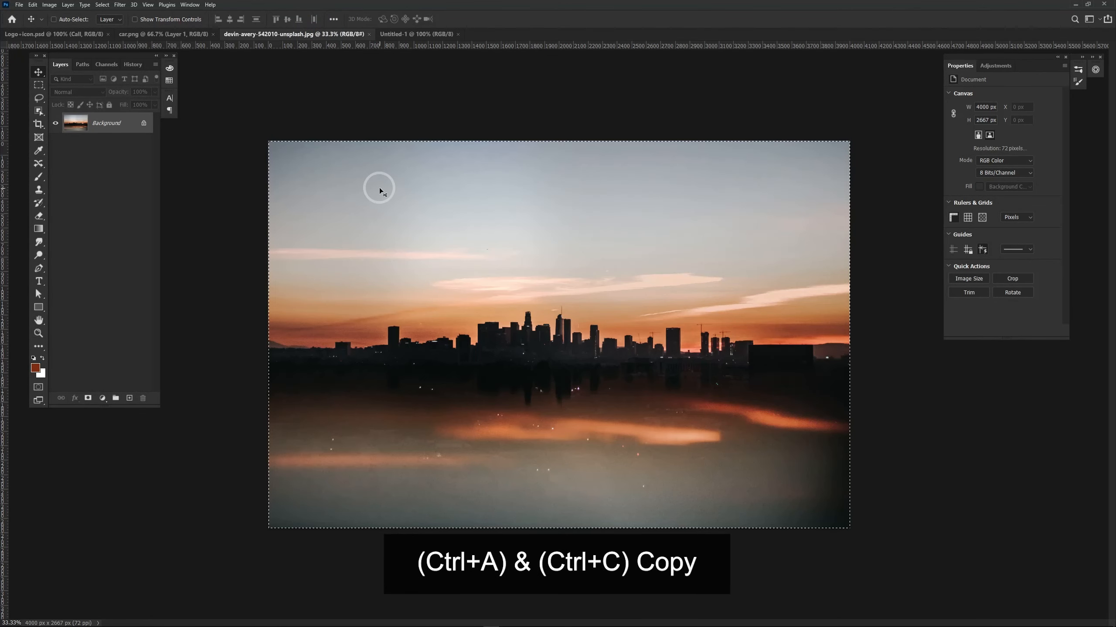
pyautogui.hotkey('ctrl', 'a')
pyautogui.hotkey('ctrl', 'c')
pyautogui.click(399, 33)
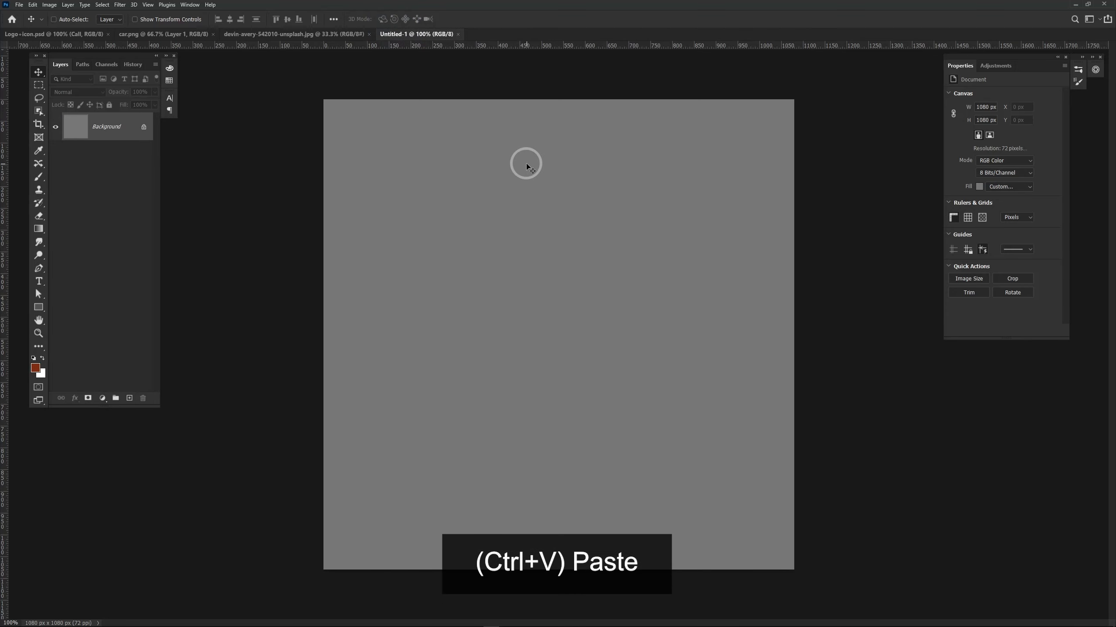
pyautogui.hotkey('ctrl', 'v')
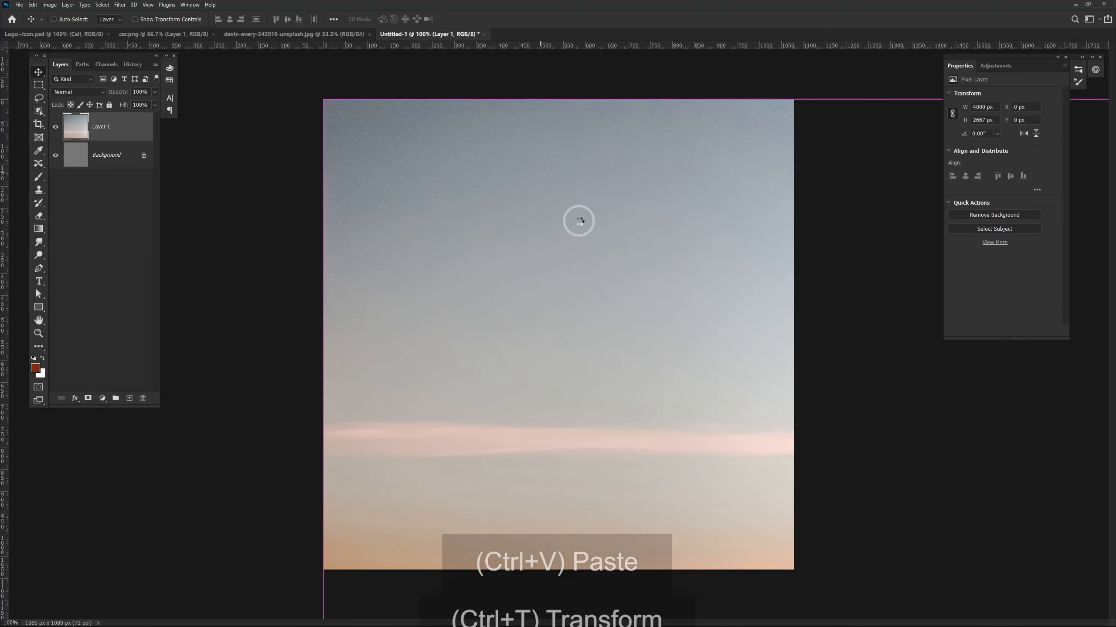
# Scale the pasted skyline photo proportionally to about 40% with Free Transform.
pyautogui.press('t')
pyautogui.click(36, 73)
pyautogui.click(475, 204)
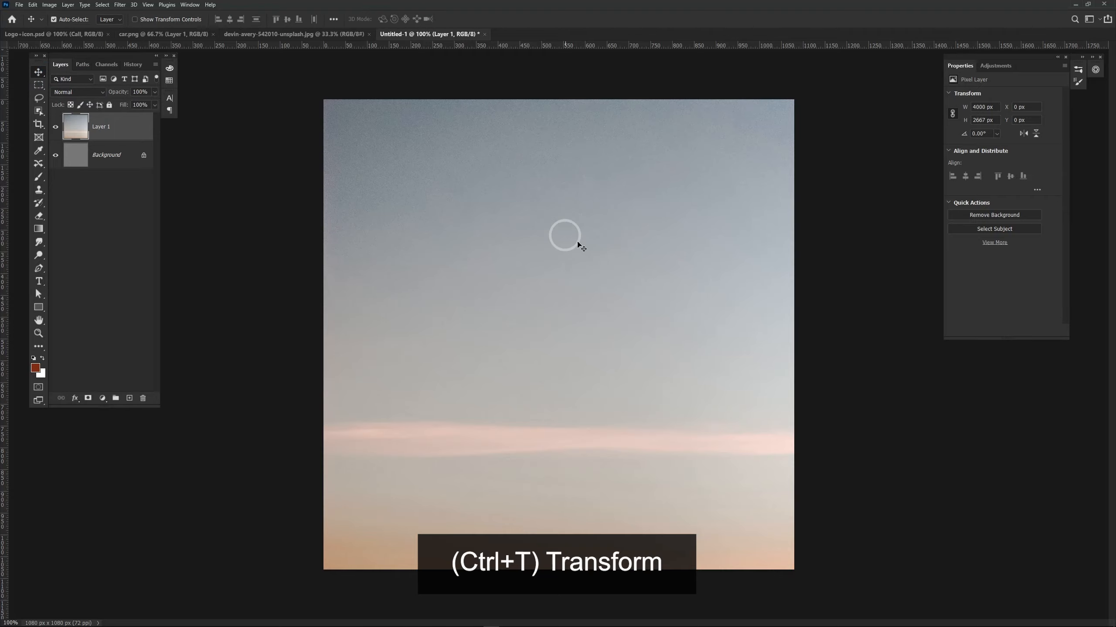
pyautogui.hotkey('ctrl', 't')
pyautogui.moveTo(658, 284); pyautogui.dragTo(720, 399)
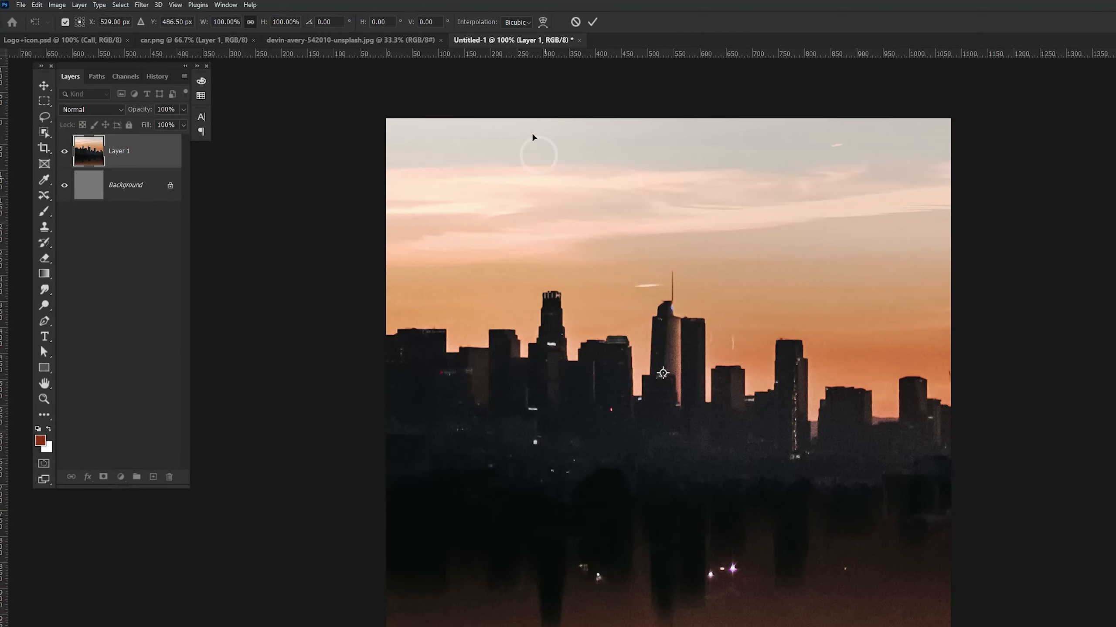
pyautogui.click(223, 21)
pyautogui.write('40')
pyautogui.press('Return')
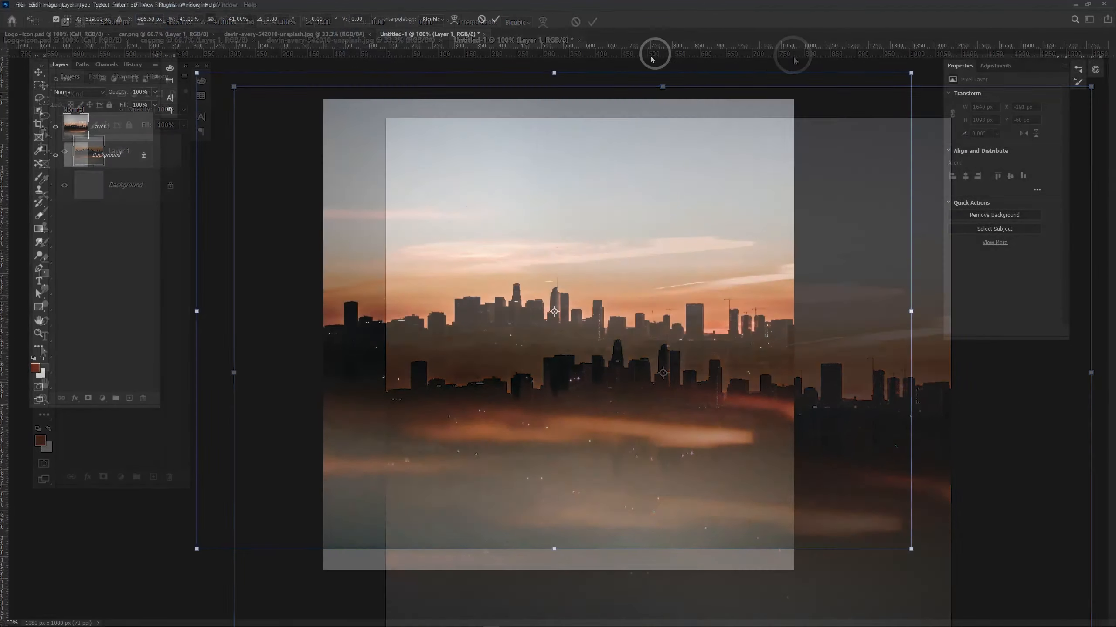
pyautogui.moveTo(553, 79); pyautogui.dragTo(554, 86)
pyautogui.click(595, 401)
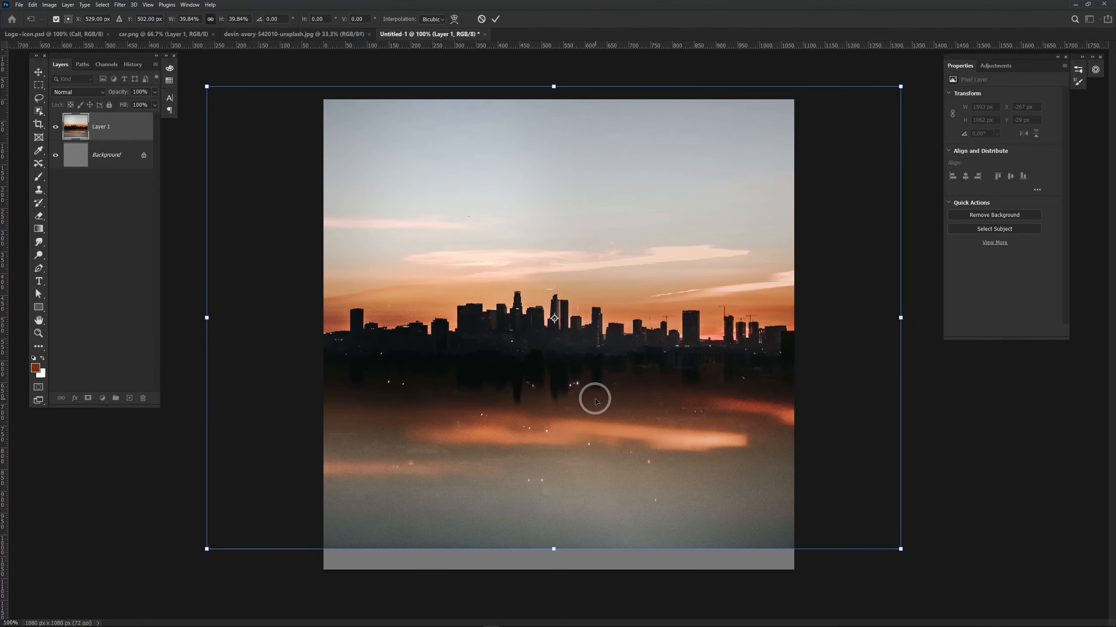
# Reposition the skyline photo against the canvas top, shrink it slightly from its bottom edge, and apply the transform.
pyautogui.moveTo(569, 463); pyautogui.dragTo(573, 473)
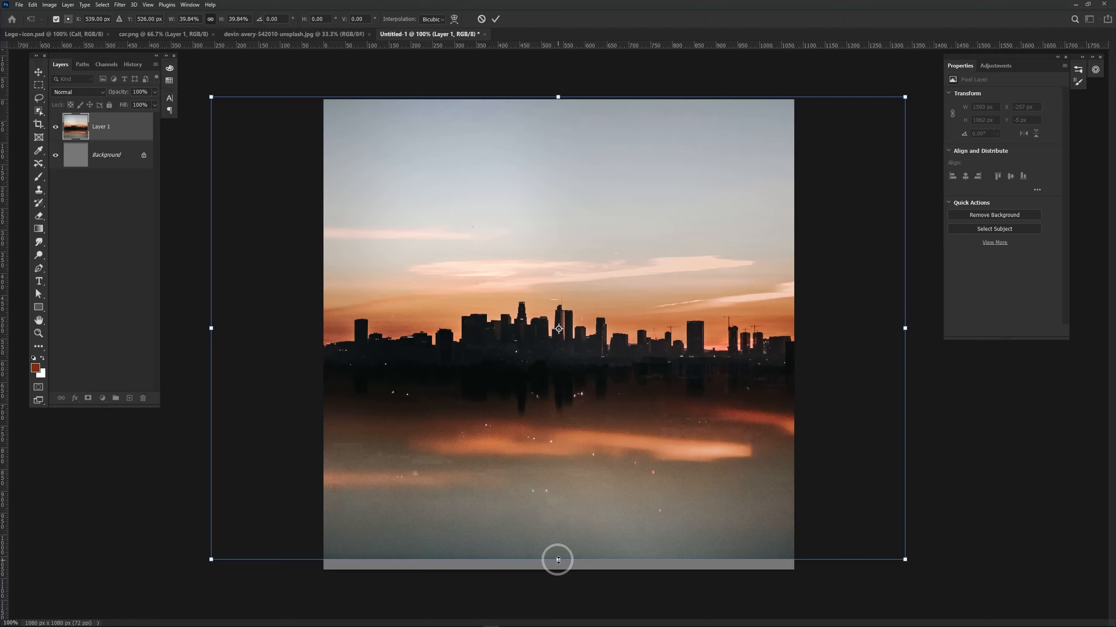
pyautogui.moveTo(558, 560)
pyautogui.mouseDown()
pyautogui.moveTo(558, 529)
pyautogui.moveTo(556, 544)
pyautogui.mouseUp()
pyautogui.click(565, 468)
pyautogui.doubleClick(572, 480)
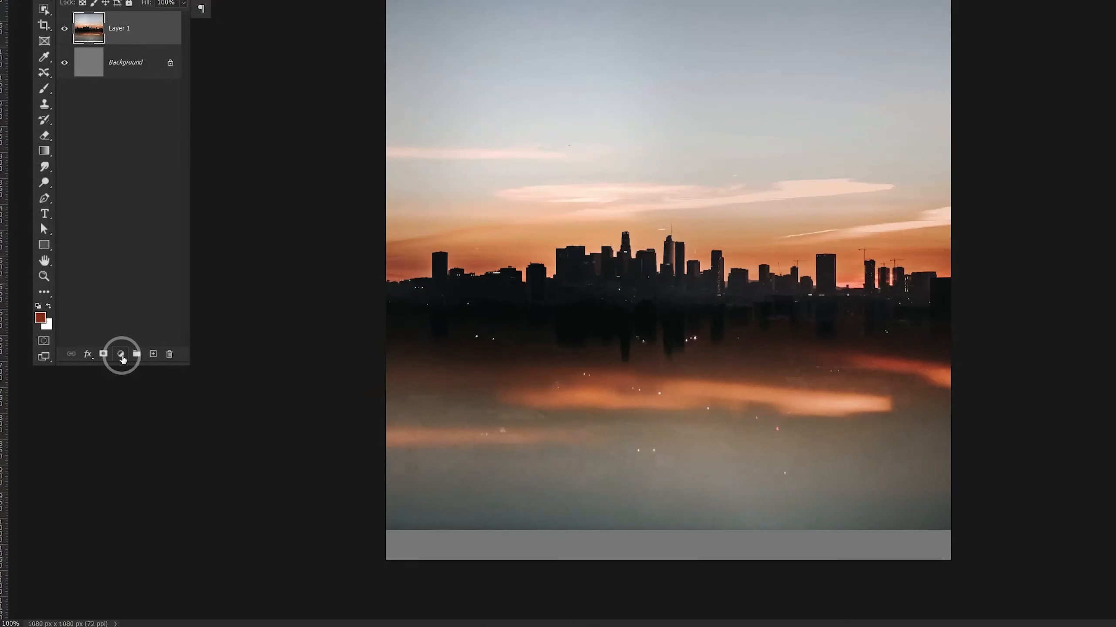
# Add a Black & White adjustment layer above the skyline photo and a Gradient Fill layer on top of it.
pyautogui.click(102, 398)
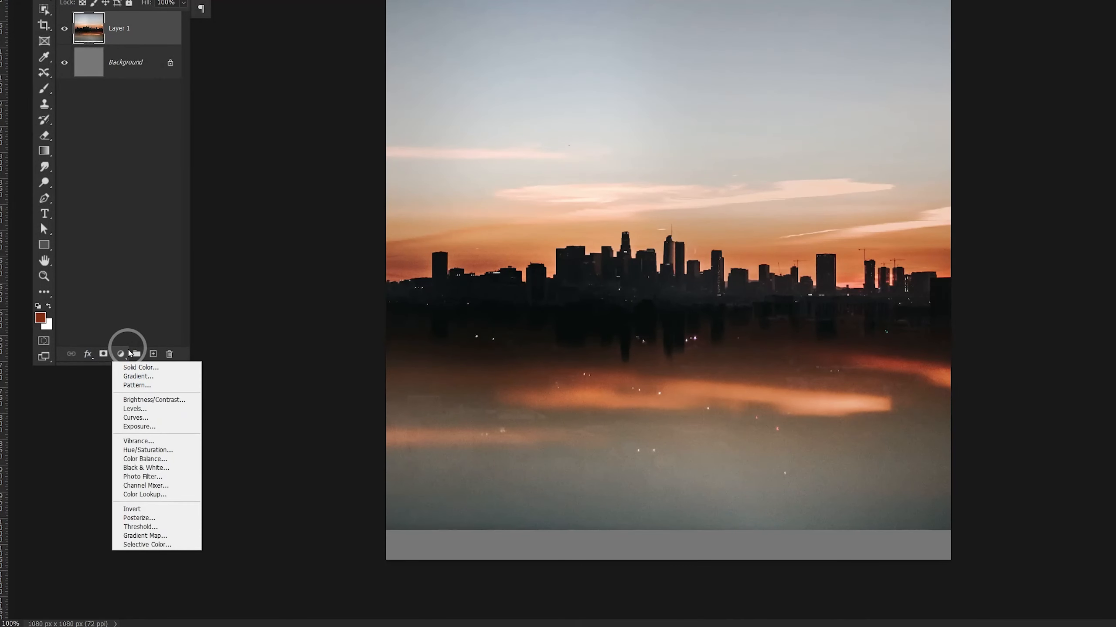
pyautogui.click(150, 467)
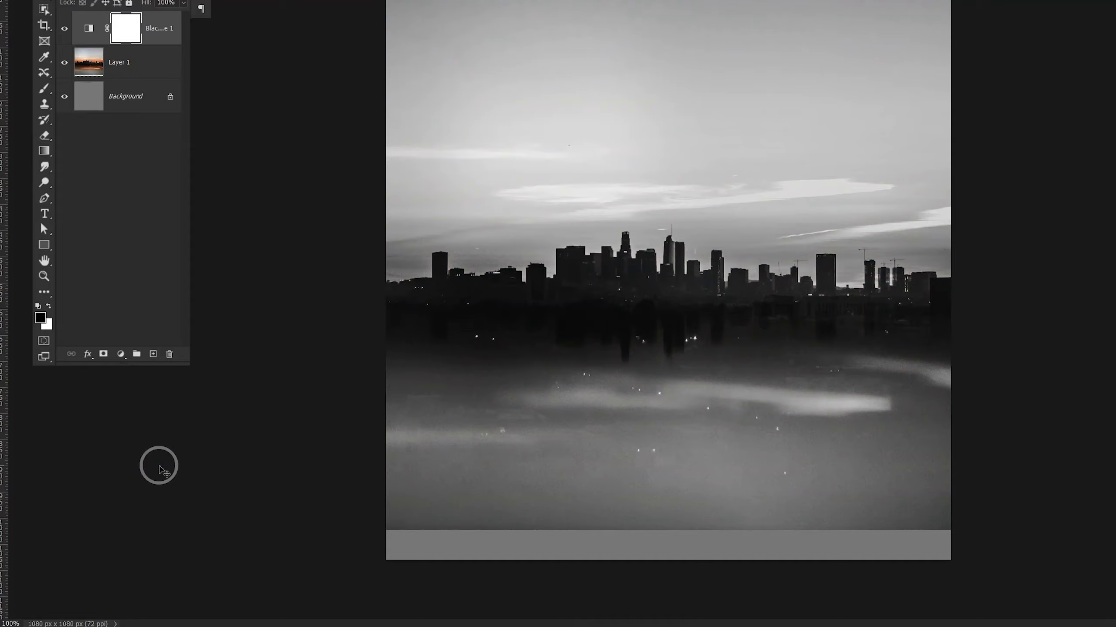
pyautogui.click(128, 360)
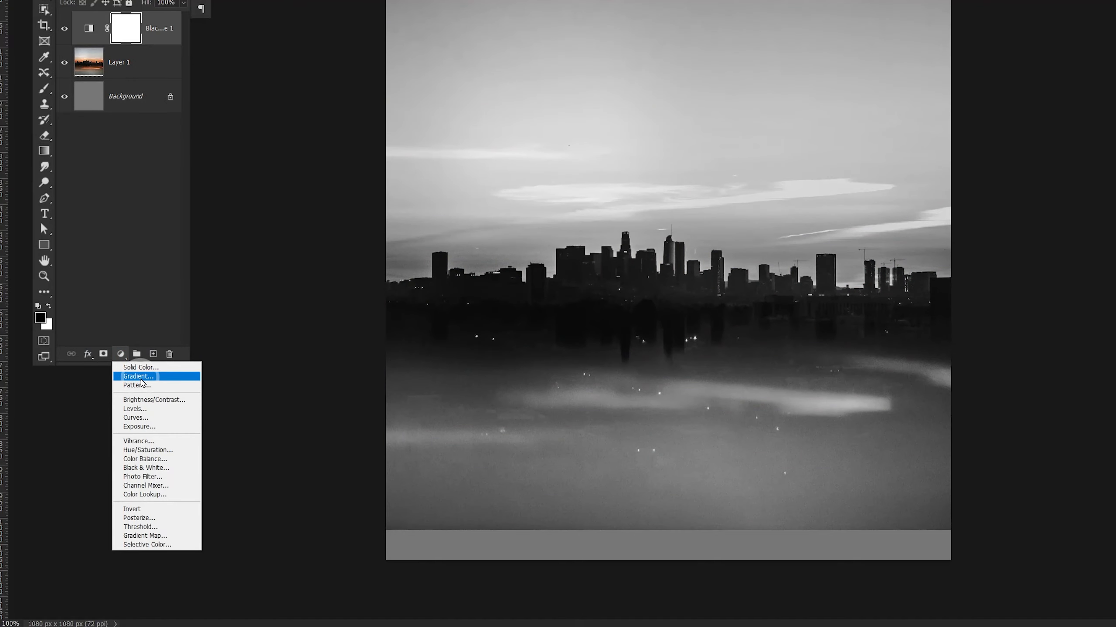
pyautogui.click(140, 377)
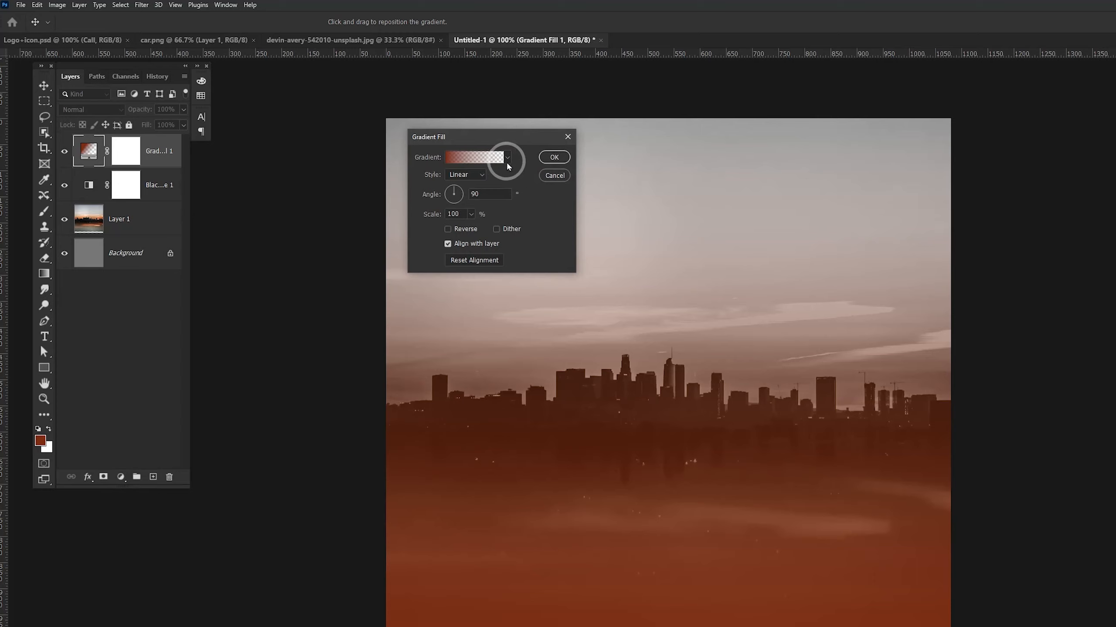
# Choose the Black, White gradient preset and relocate its two opacity stops to about 30% and 80%.
pyautogui.click(507, 158)
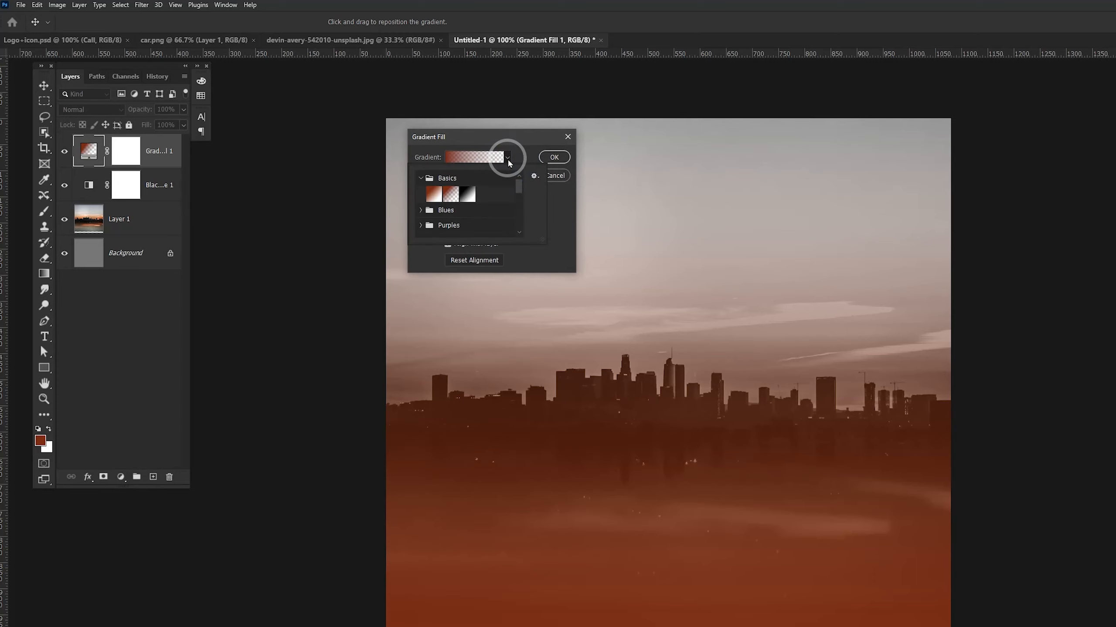
pyautogui.click(467, 193)
pyautogui.click(475, 140)
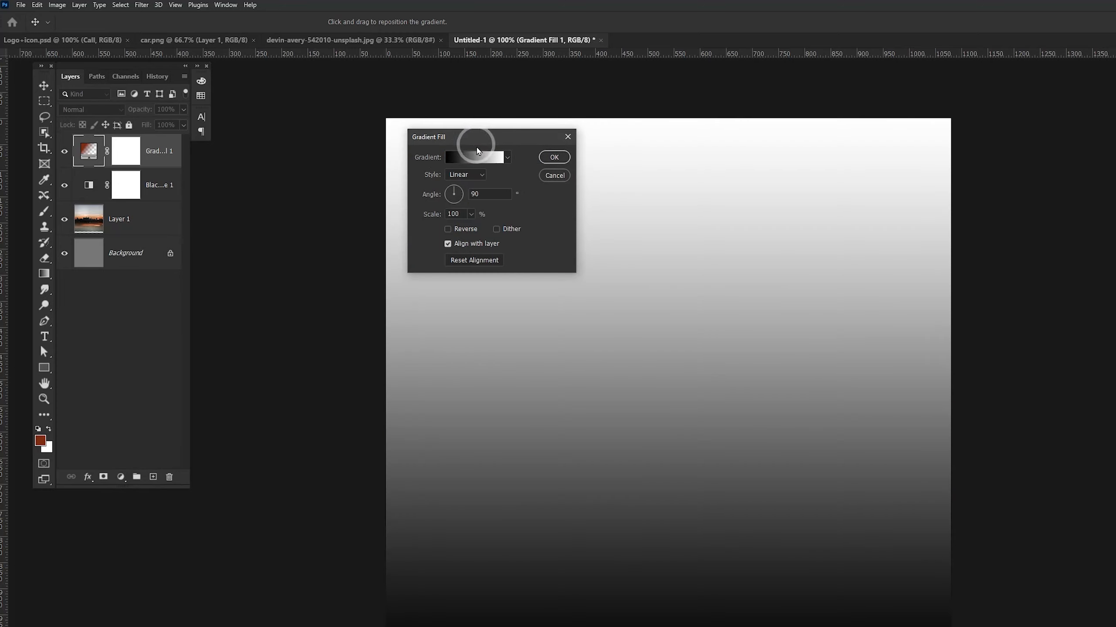
pyautogui.click(478, 153)
pyautogui.moveTo(931, 190); pyautogui.dragTo(621, 148)
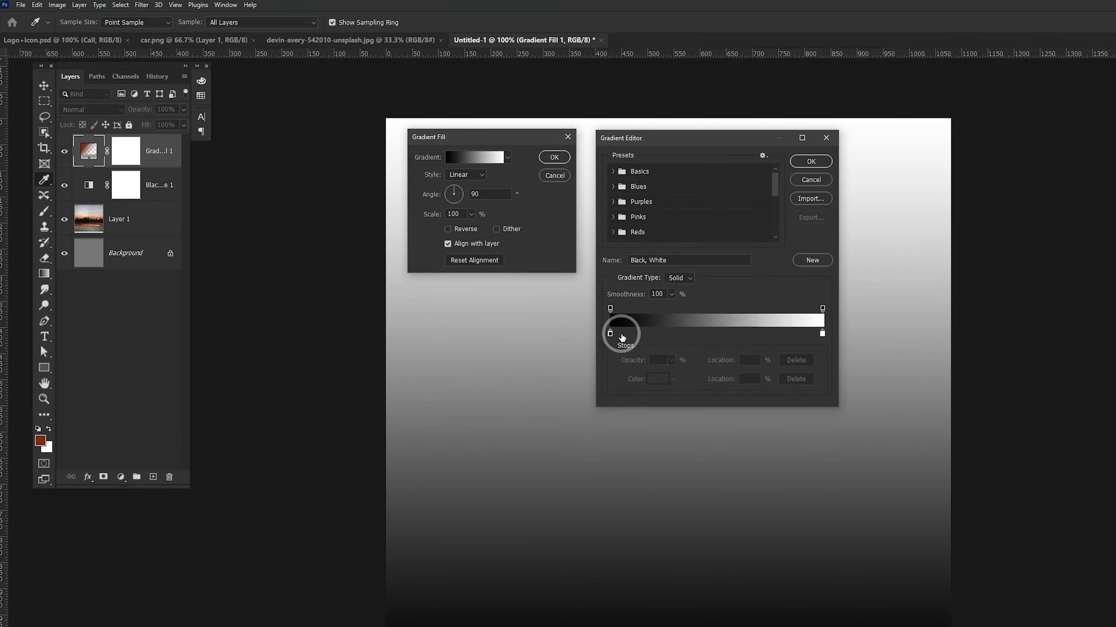
pyautogui.moveTo(619, 309); pyautogui.dragTo(671, 317)
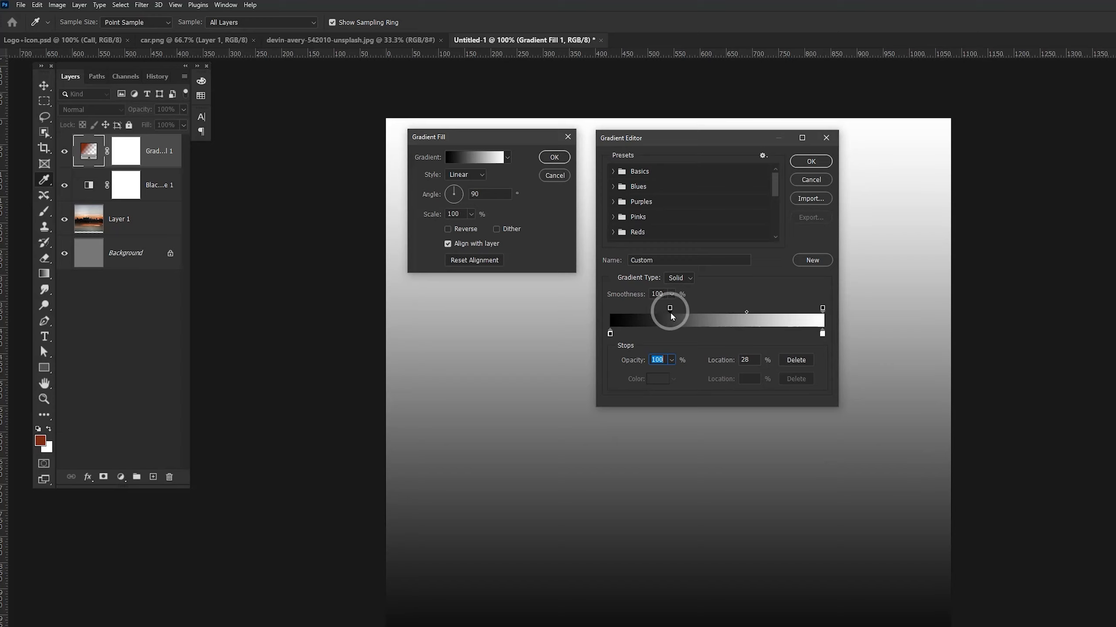
pyautogui.moveTo(807, 313); pyautogui.dragTo(779, 311)
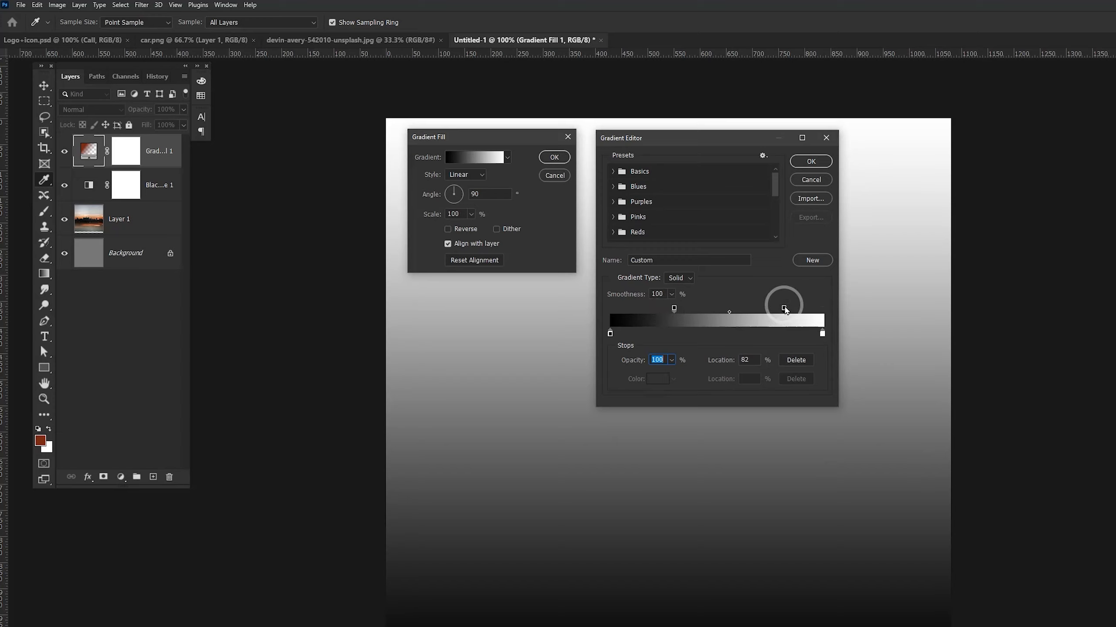
# Set both color stops of the gradient to #ececec.
pyautogui.click(822, 333)
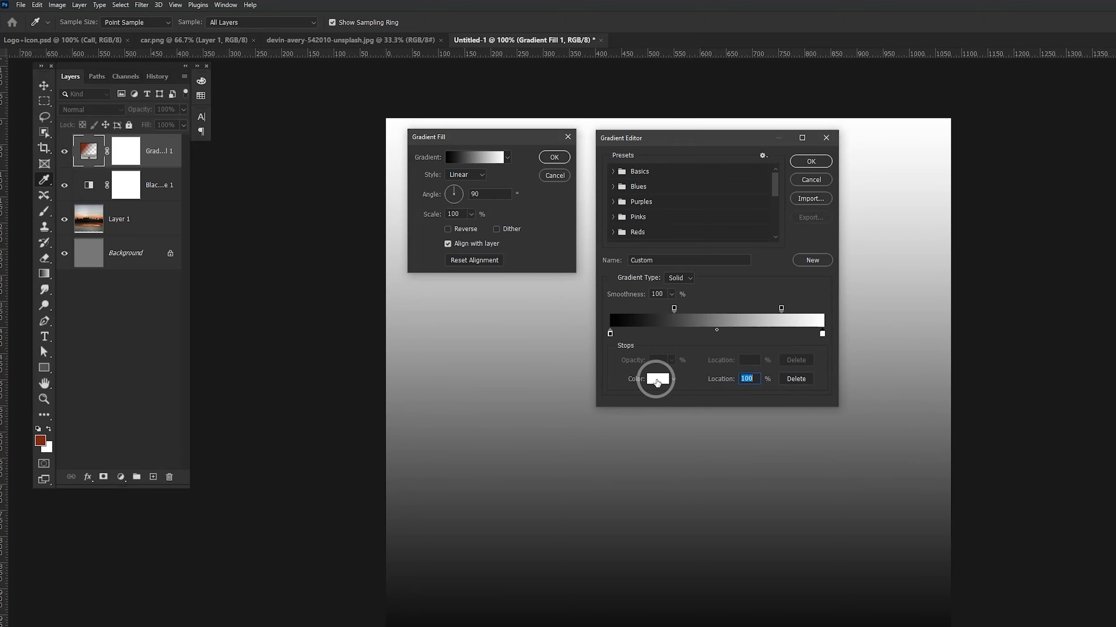
pyautogui.click(657, 379)
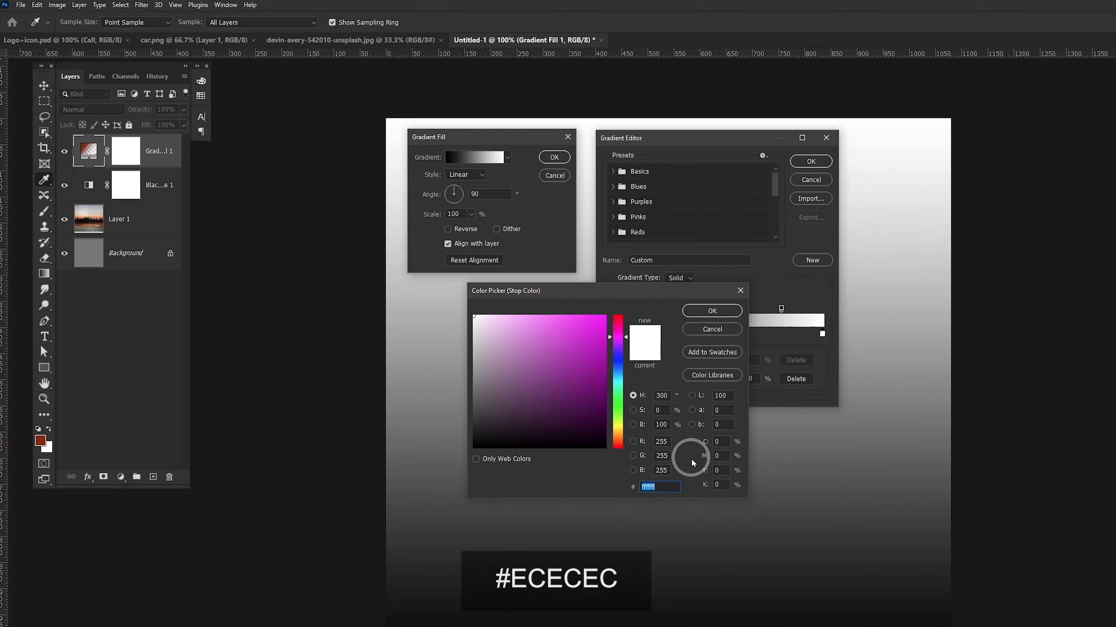
pyautogui.write('ecece')
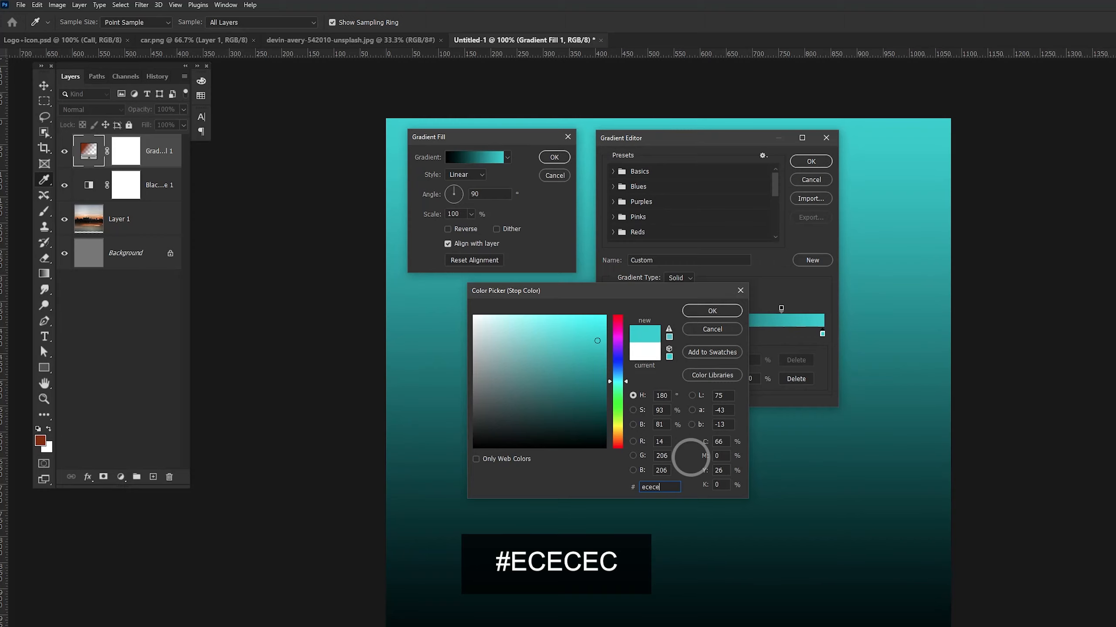
pyautogui.write('c')
pyautogui.click(702, 311)
pyautogui.click(612, 337)
pyautogui.click(658, 379)
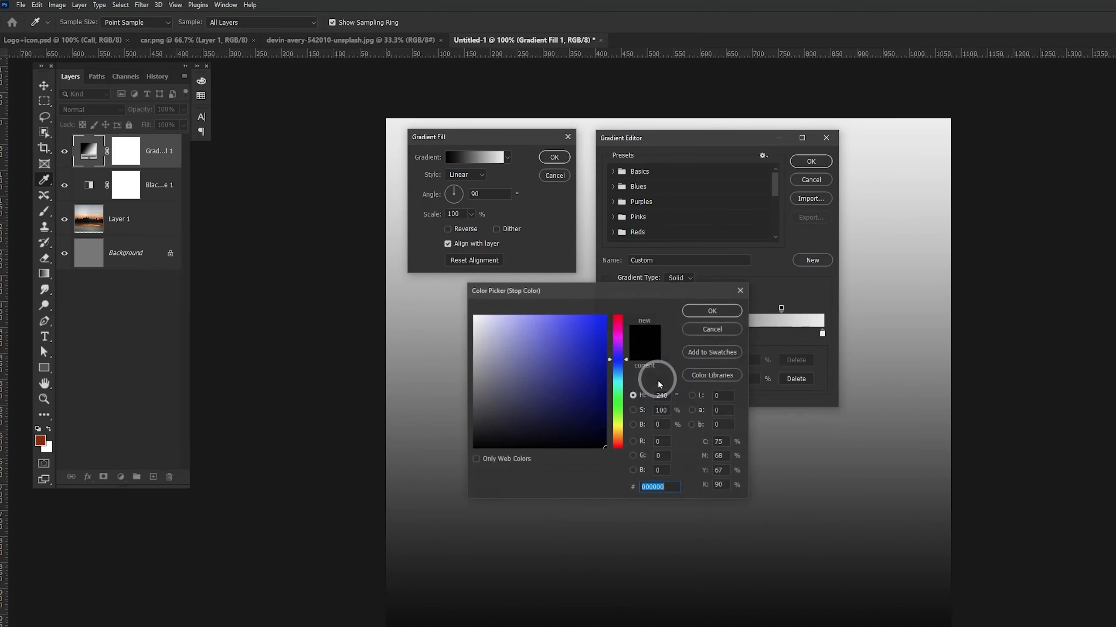
pyautogui.write('ececed')
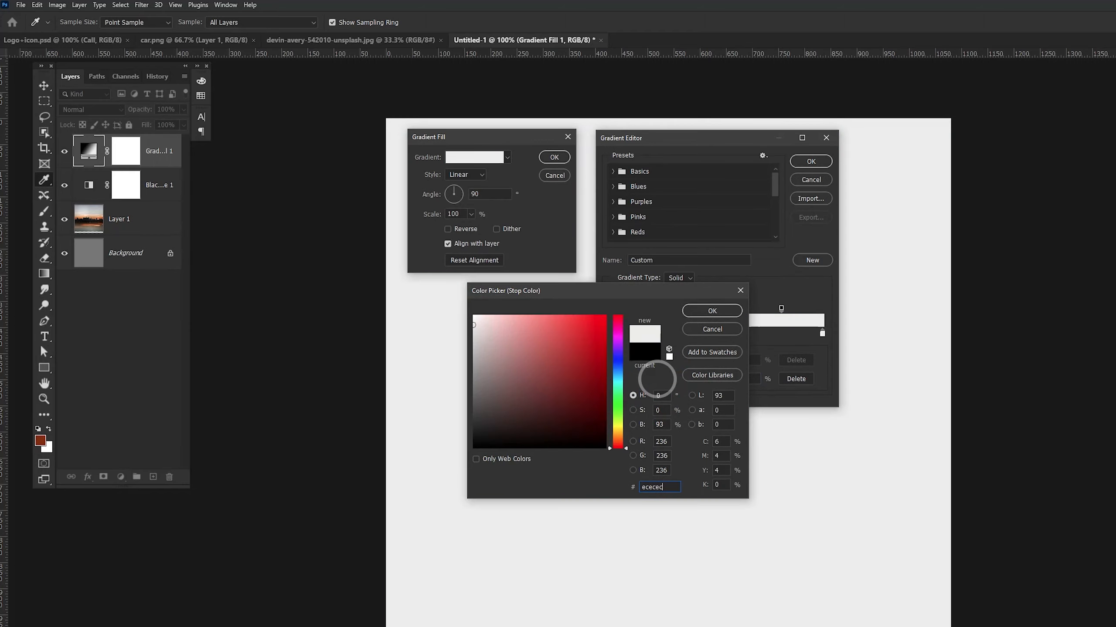
pyautogui.press('Return')
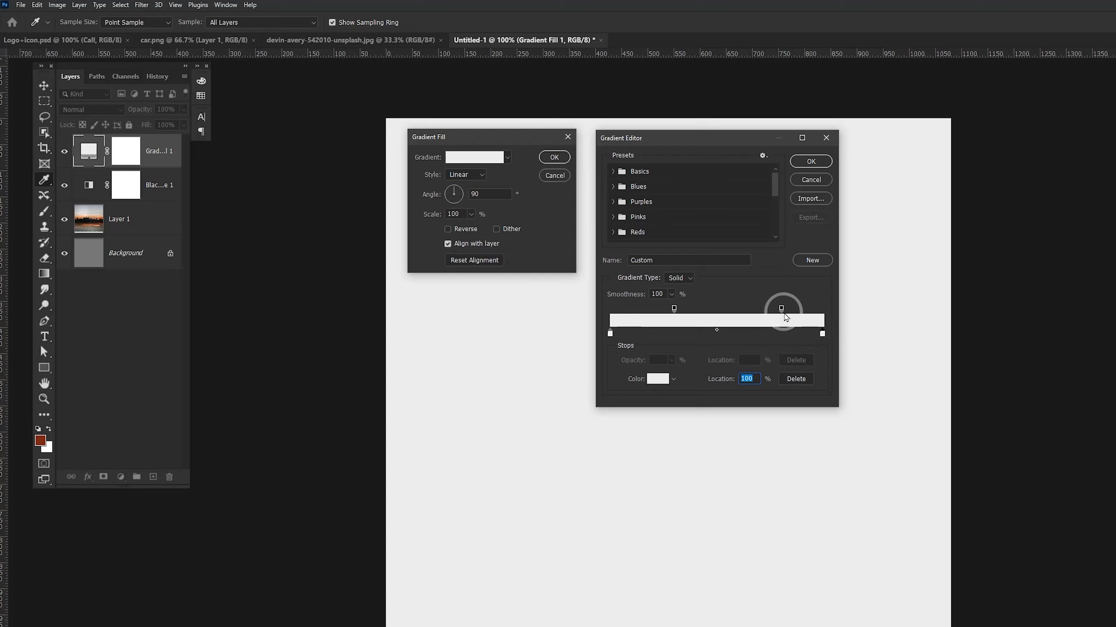
# Set the 80% opacity stop to 0% opacity, shift the gradient upward towards the skyline's base, and apply the fill.
pyautogui.click(780, 310)
pyautogui.click(671, 361)
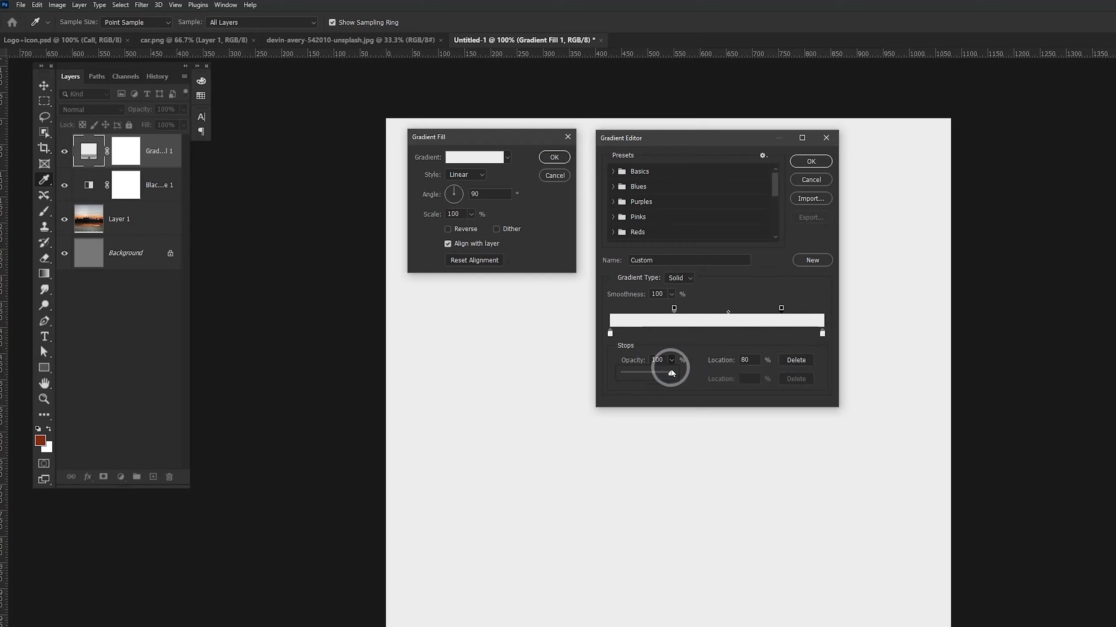
pyautogui.moveTo(672, 373); pyautogui.dragTo(620, 374)
pyautogui.click(735, 290)
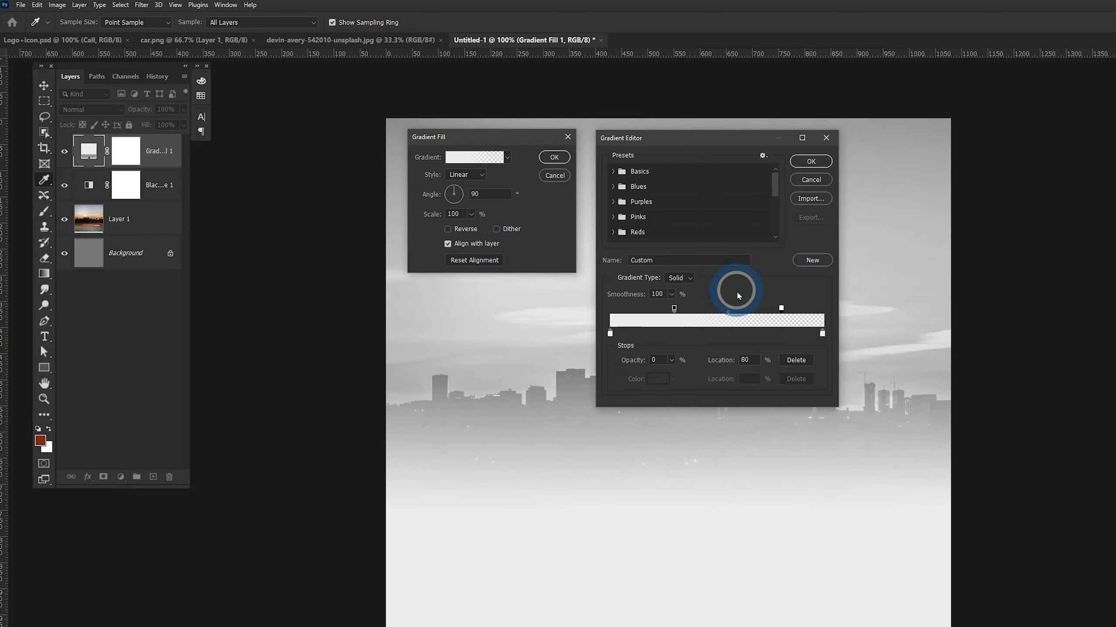
pyautogui.click(810, 161)
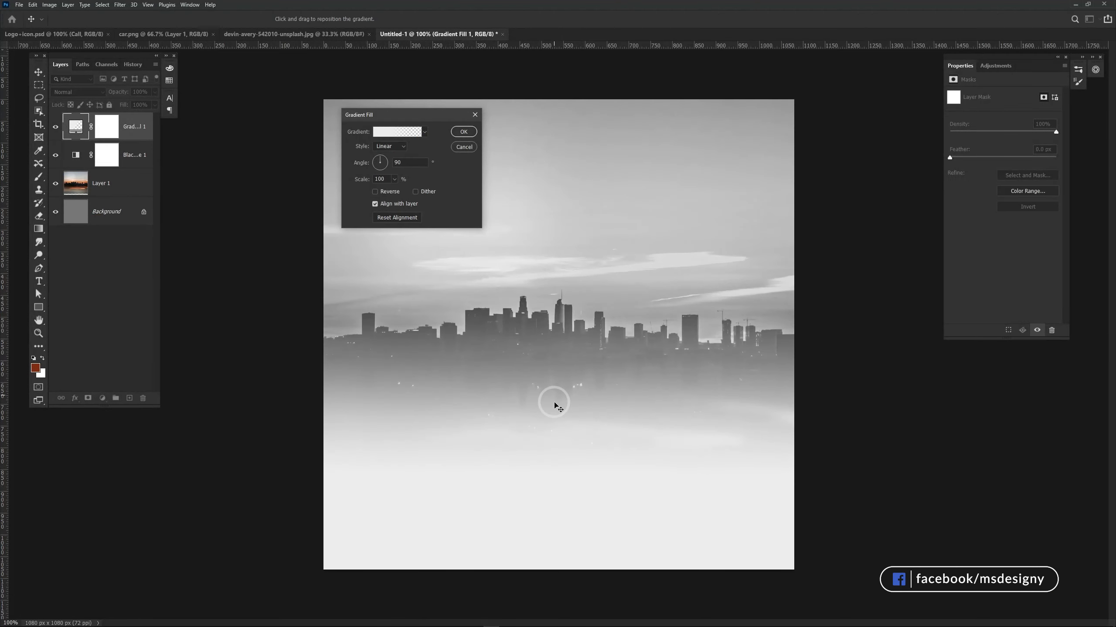
pyautogui.moveTo(553, 401); pyautogui.dragTo(563, 371)
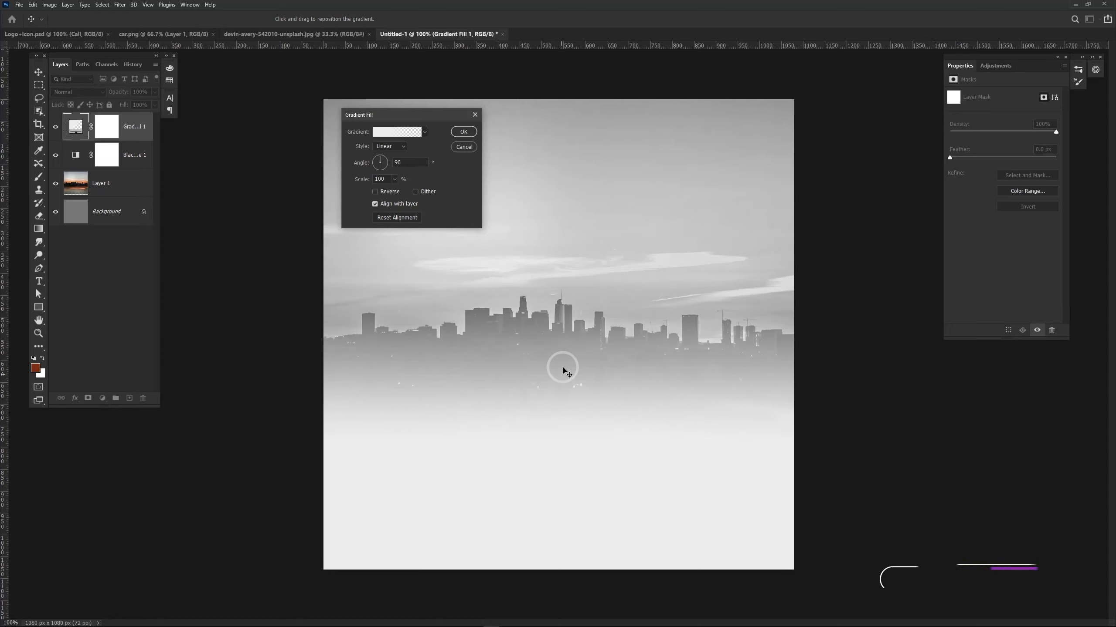
pyautogui.click(463, 132)
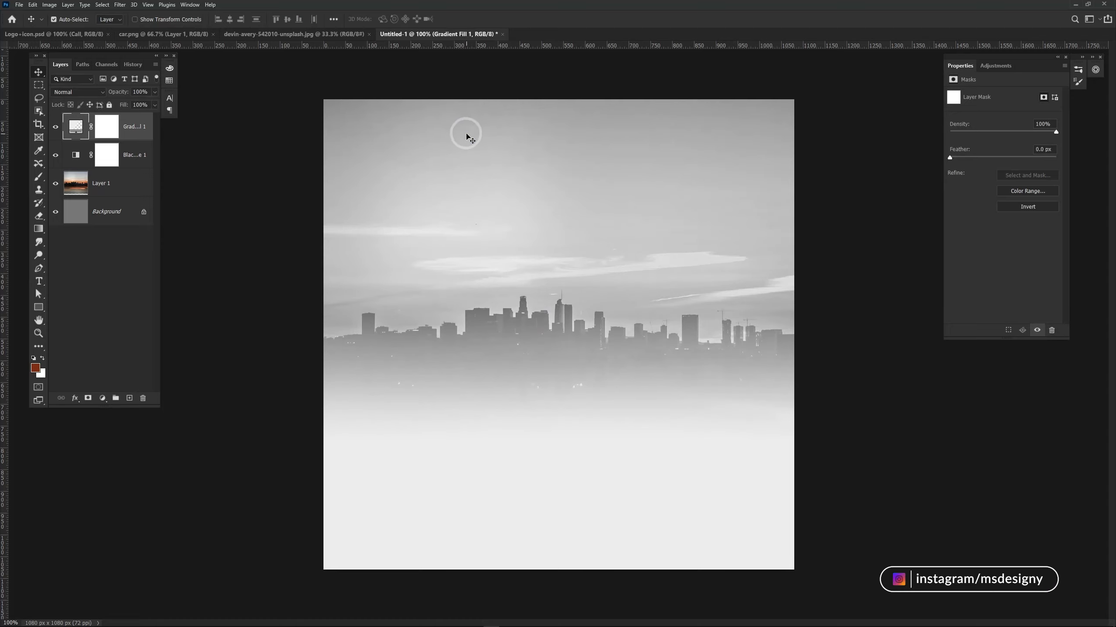
# Copy the entire car.png image into Untitled-1 and convert its new layer to a Smart Object.
pyautogui.click(152, 34)
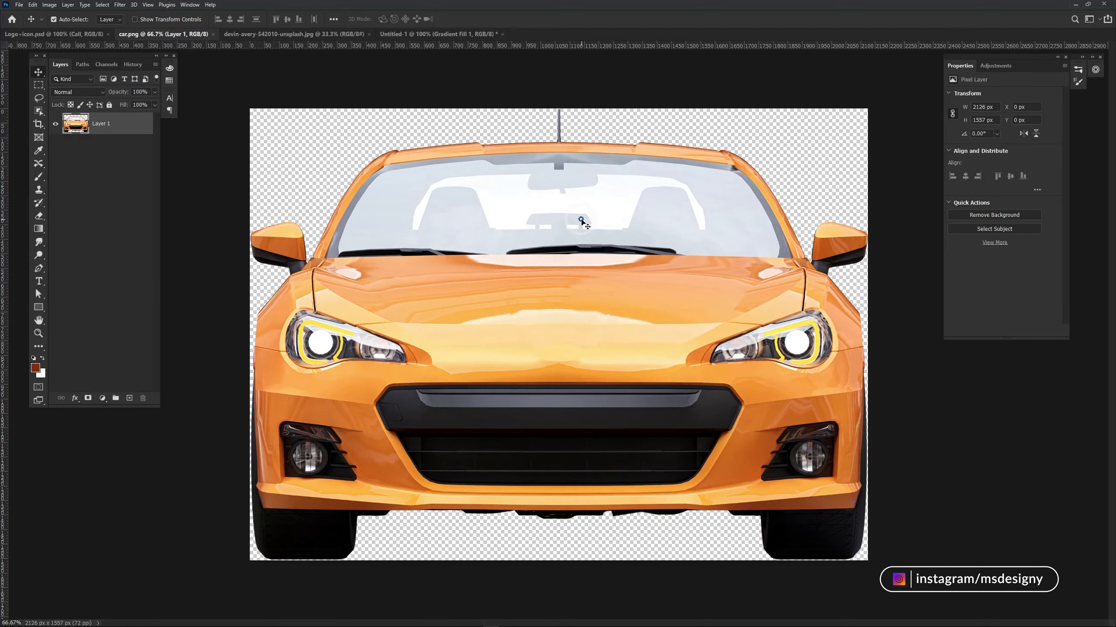
pyautogui.hotkey('ctrl', 'a')
pyautogui.click(451, 37)
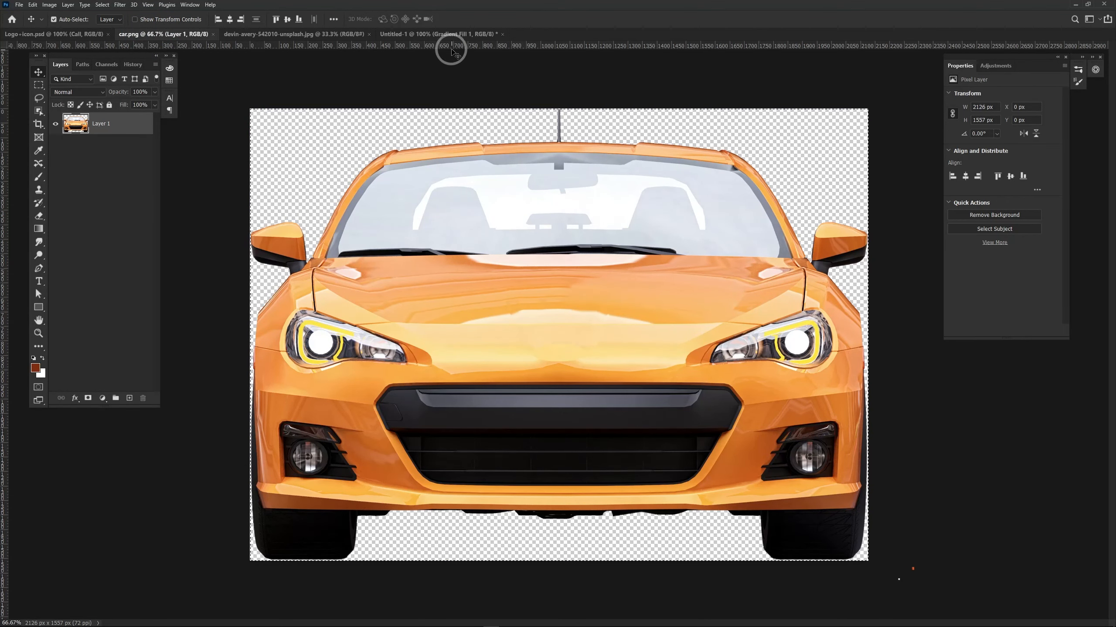
pyautogui.hotkey('ctrl', 'v')
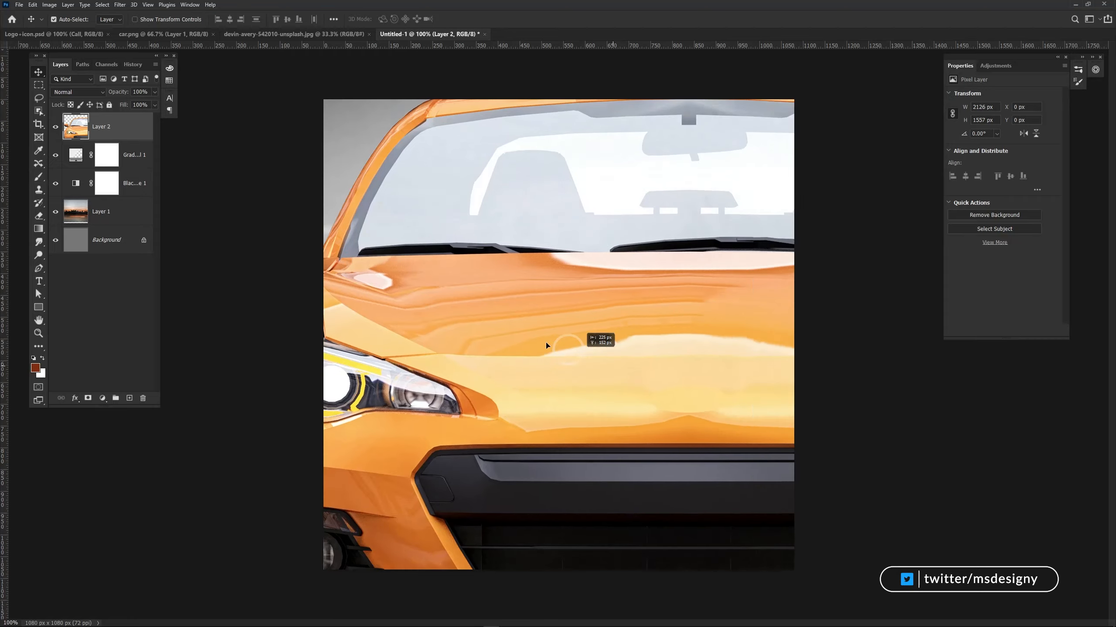
pyautogui.rightClick(129, 156)
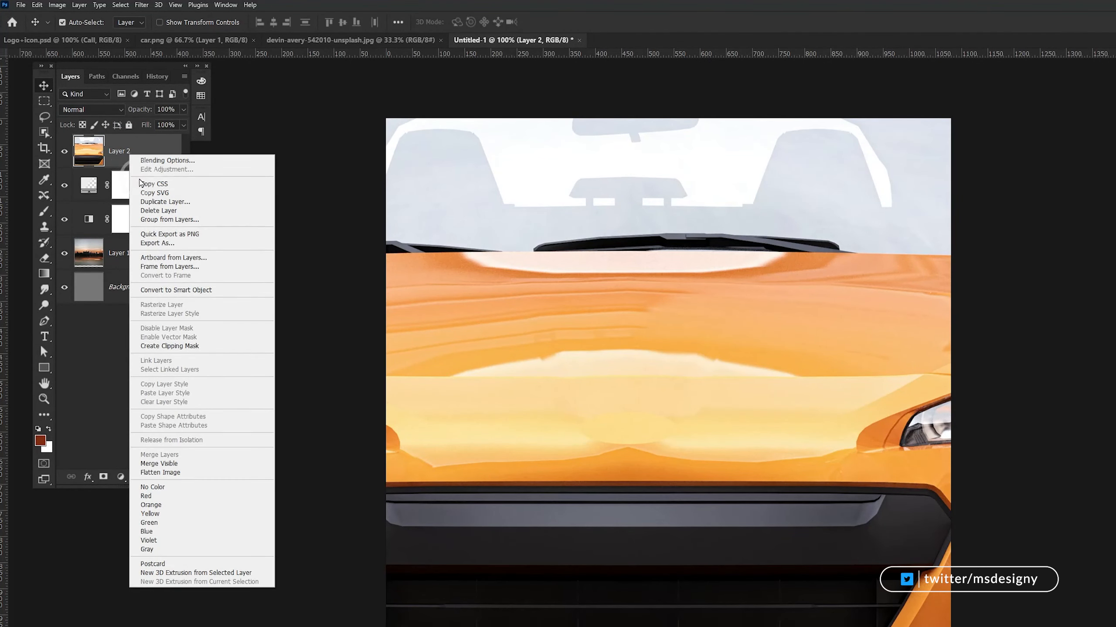
pyautogui.click(176, 291)
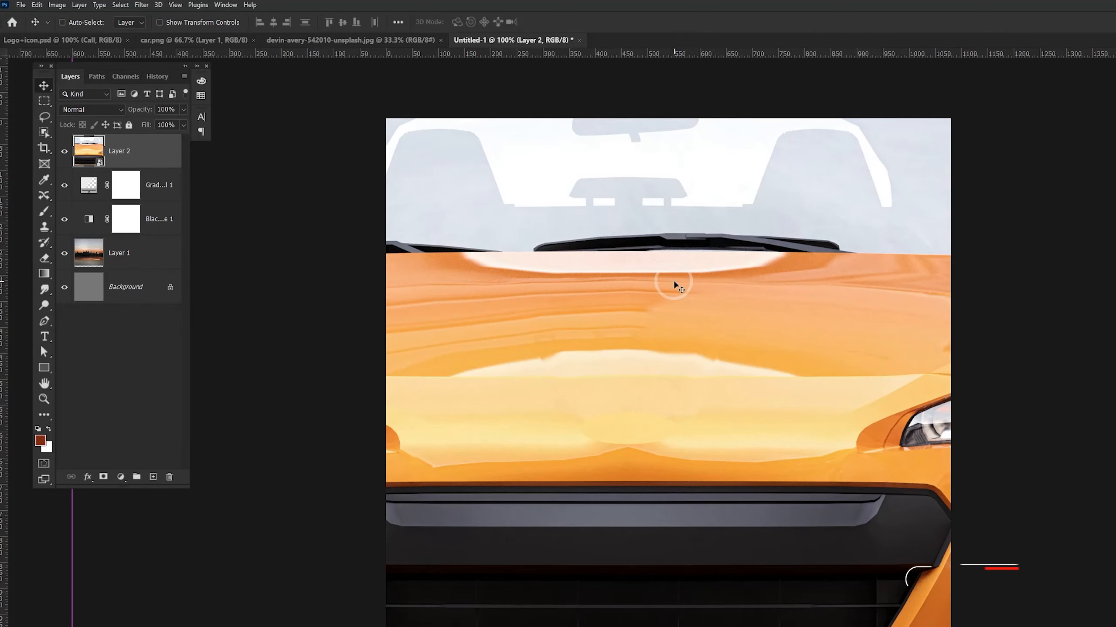
# Scale the car layer down to about 29.60% and move it up over the base of the skyline.
pyautogui.hotkey('ctrl', 't')
pyautogui.click(213, 24)
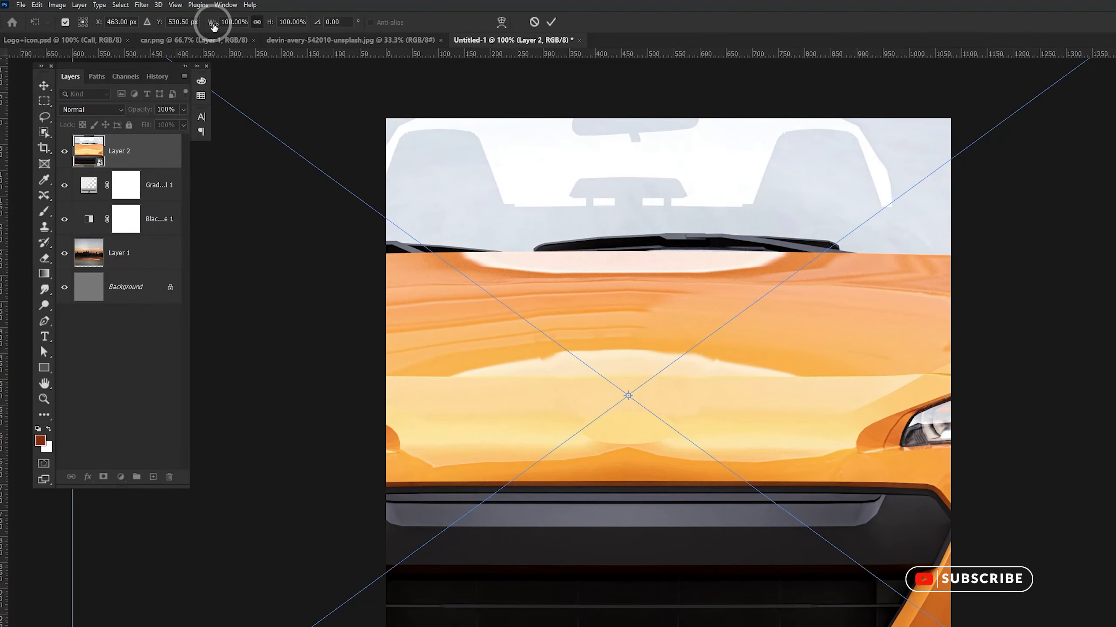
pyautogui.moveTo(213, 24); pyautogui.dragTo(194, 25)
pyautogui.moveTo(195, 25); pyautogui.dragTo(186, 23)
pyautogui.moveTo(559, 259); pyautogui.dragTo(593, 267)
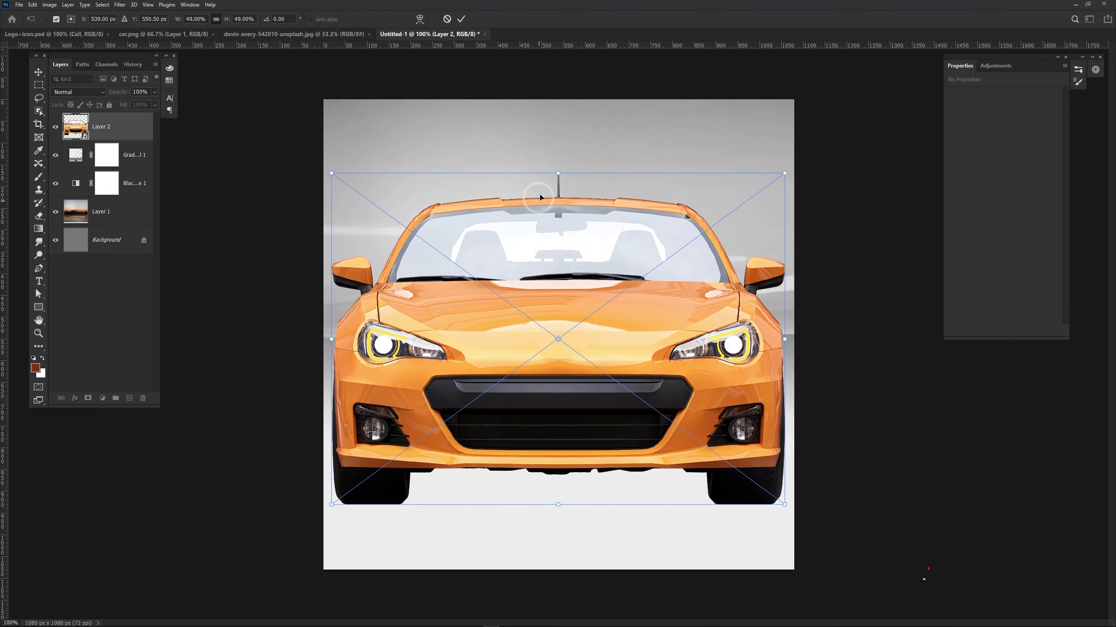
pyautogui.moveTo(558, 173); pyautogui.dragTo(559, 305)
pyautogui.moveTo(561, 360); pyautogui.dragTo(563, 312)
pyautogui.press('Return')
# Center the car horizontally on the Background layer, and shrink it further while keeping its wheels at the same height.
pyautogui.click(128, 240)
pyautogui.click(230, 20)
pyautogui.click(131, 126)
pyautogui.hotkey('ctrl', 't')
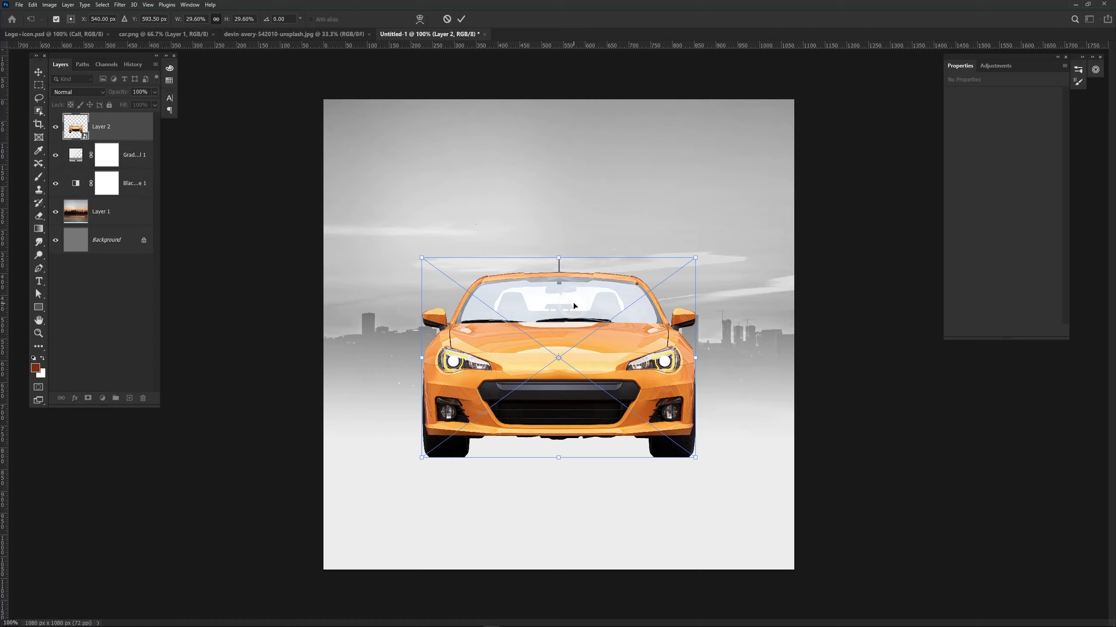
pyautogui.moveTo(559, 258); pyautogui.dragTo(559, 298)
pyautogui.press('Return')
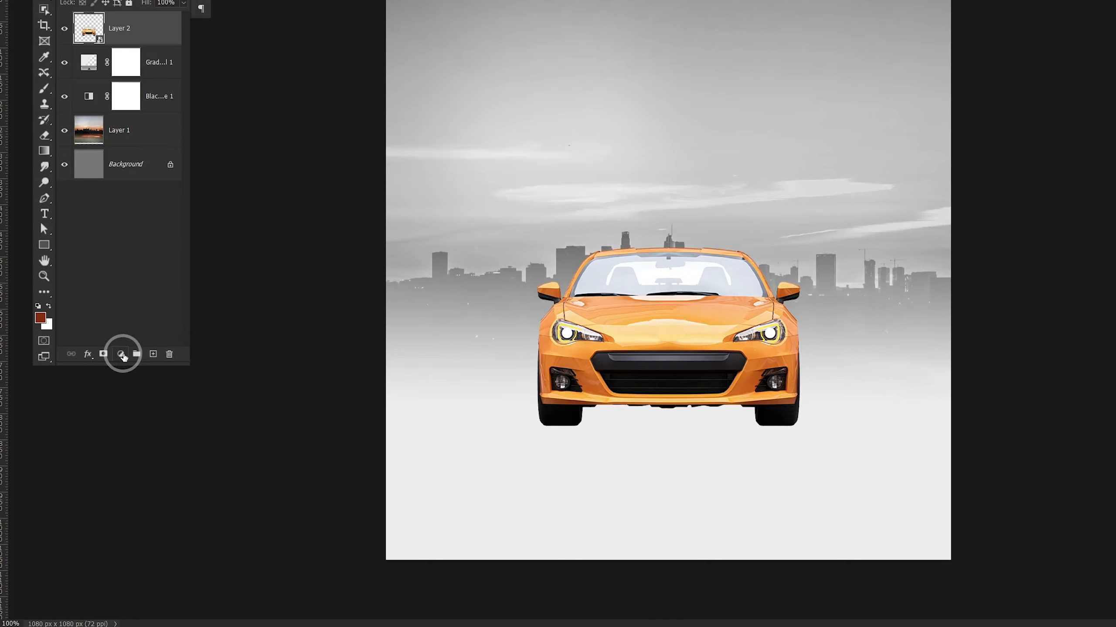
# Add a Hue/Saturation adjustment layer above the car layer and clip it to the car.
pyautogui.click(121, 355)
pyautogui.click(166, 451)
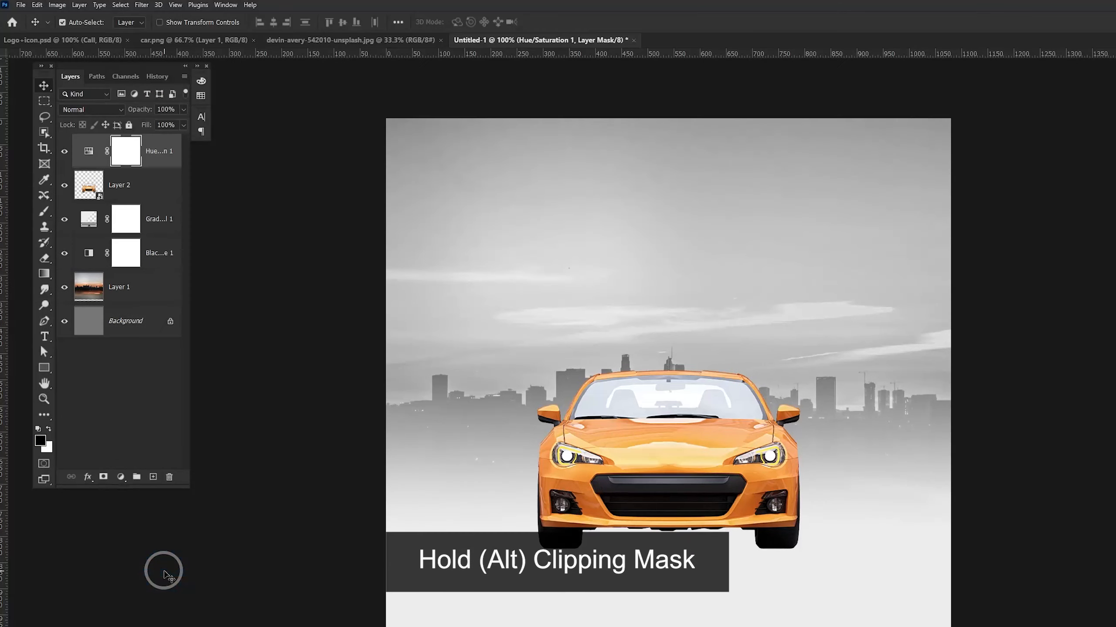
pyautogui.click(140, 20)
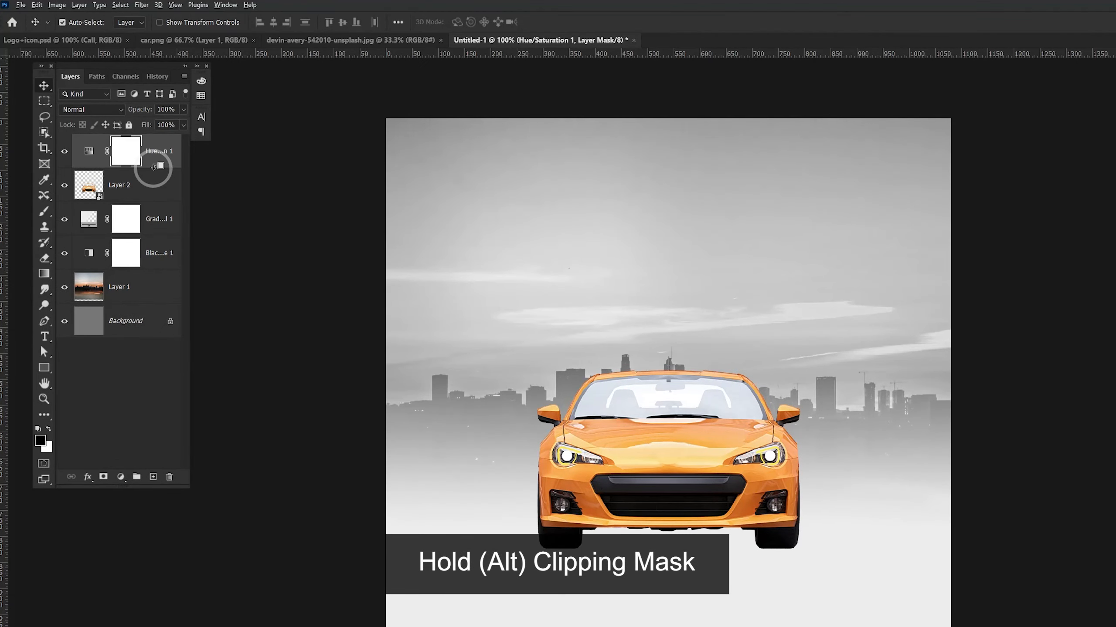
pyautogui.keyDown('alt'); pyautogui.click(154, 168); pyautogui.keyUp('alt')
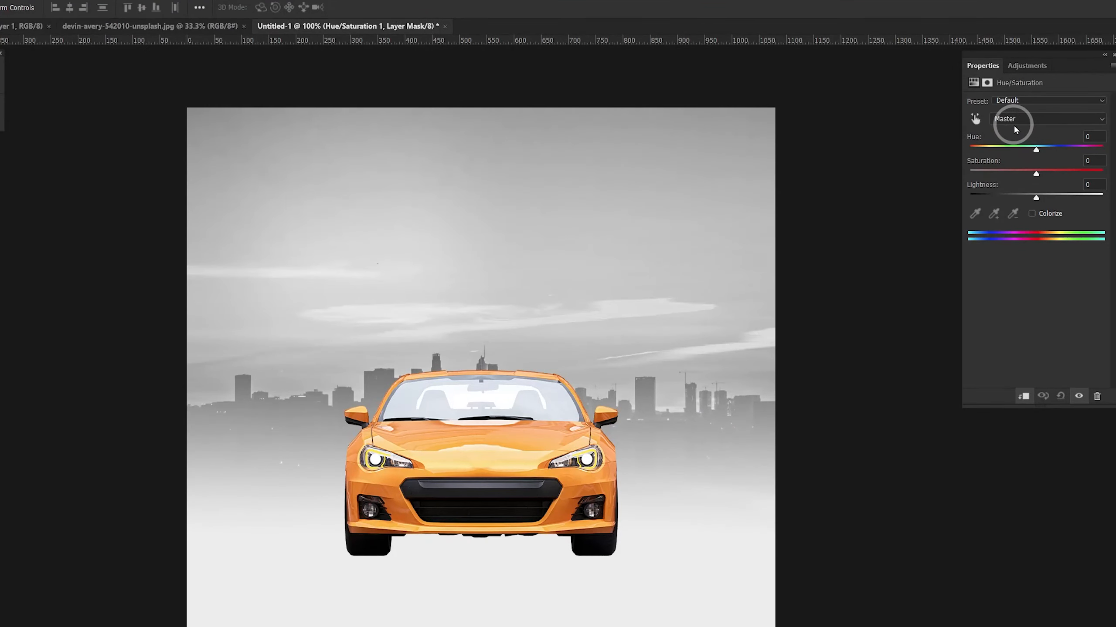
# Shift the Hue of the Yellows range to +18 in the Hue/Saturation adjustment.
pyautogui.click(1005, 118)
pyautogui.click(976, 129)
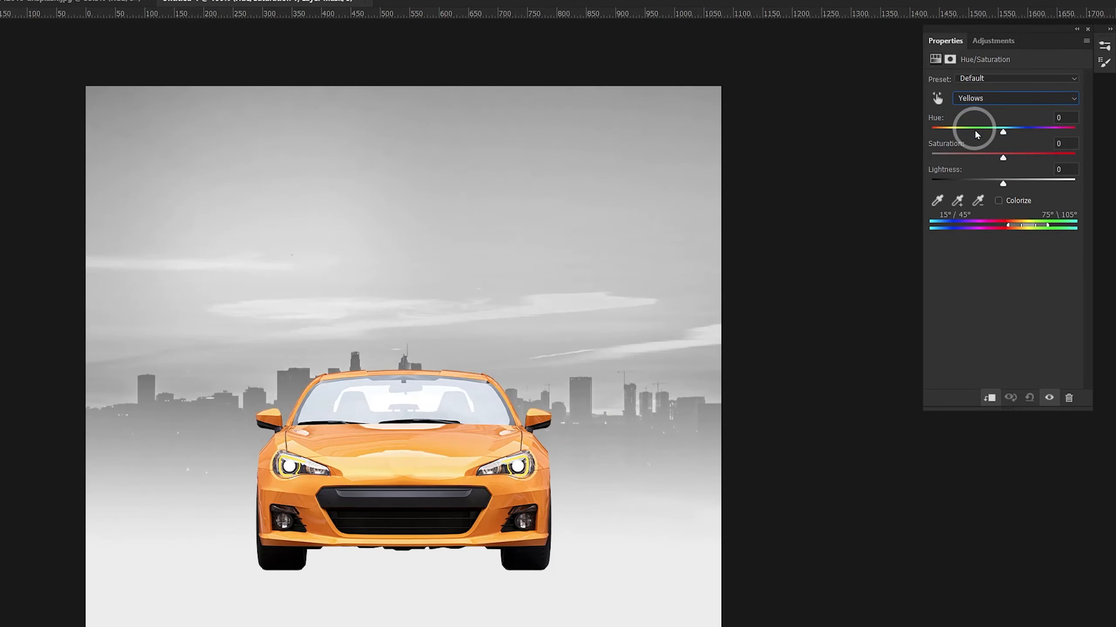
pyautogui.moveTo(994, 136); pyautogui.dragTo(1011, 139)
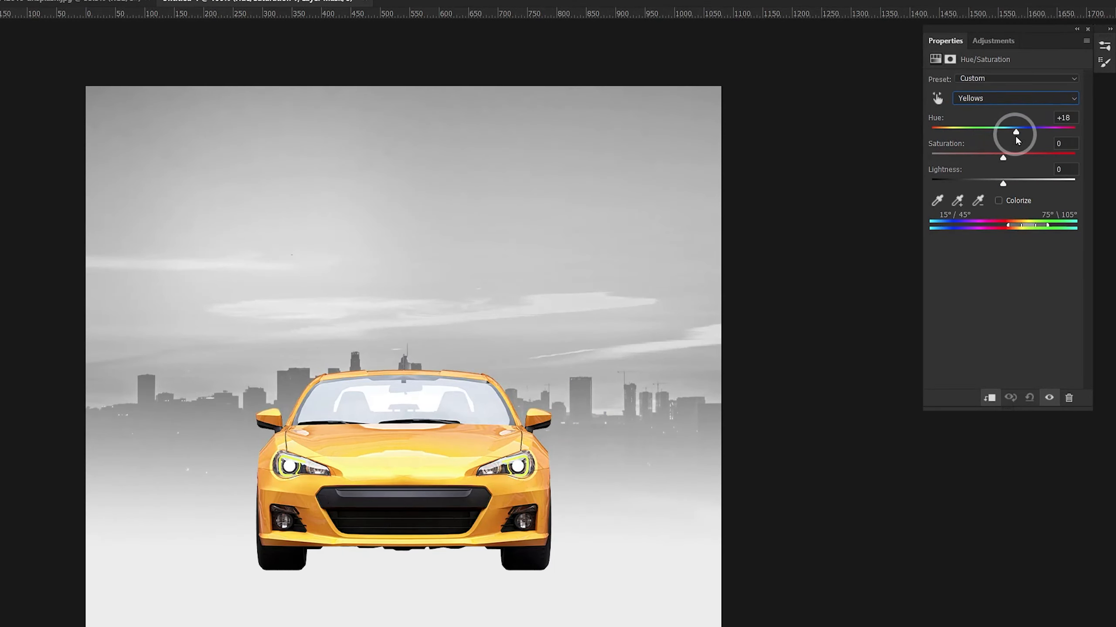
pyautogui.click(1013, 157)
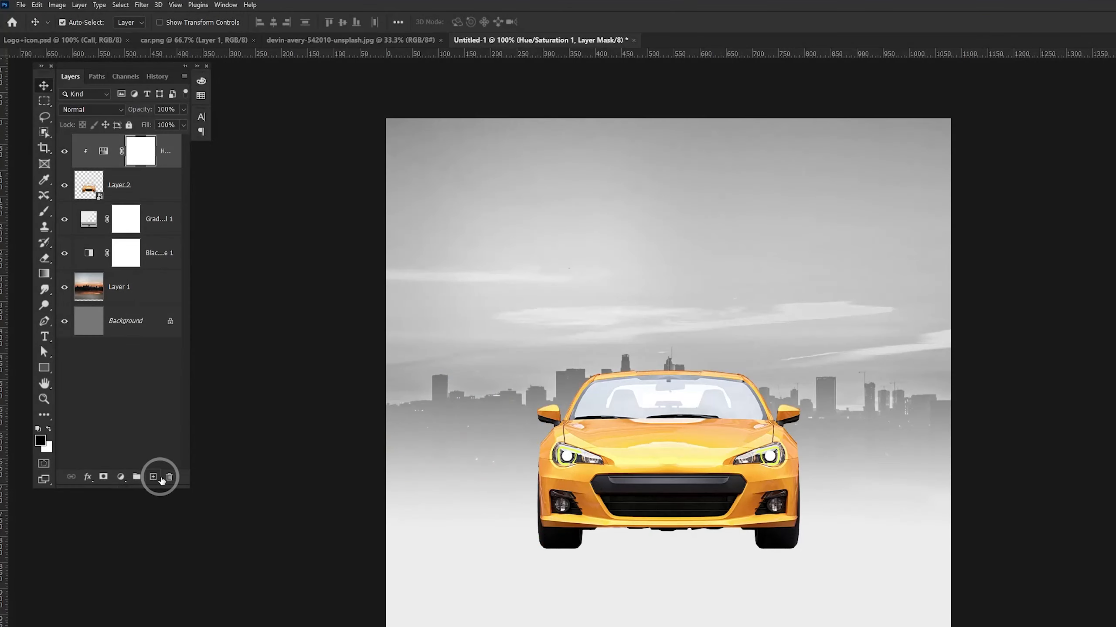
# Add a new layer above the Hue/Saturation adjustment and set up a Soft Round brush at 93 px with 0% hardness.
pyautogui.click(153, 477)
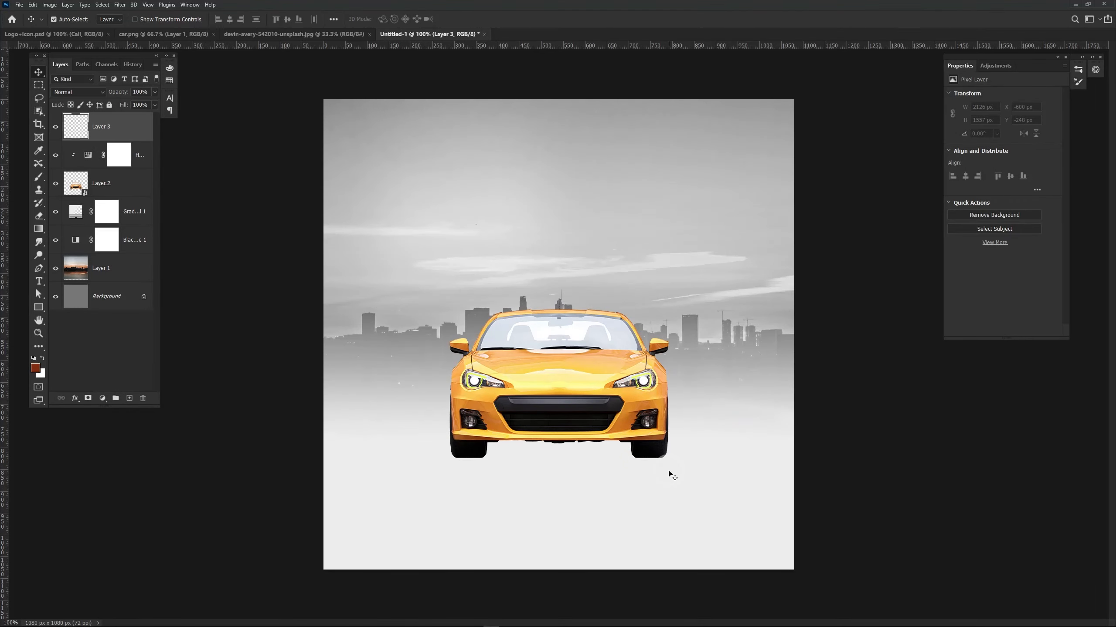
pyautogui.hotkey('ctrl', '+')
pyautogui.hotkey('ctrl', '+')
pyautogui.moveTo(509, 466); pyautogui.dragTo(515, 149)
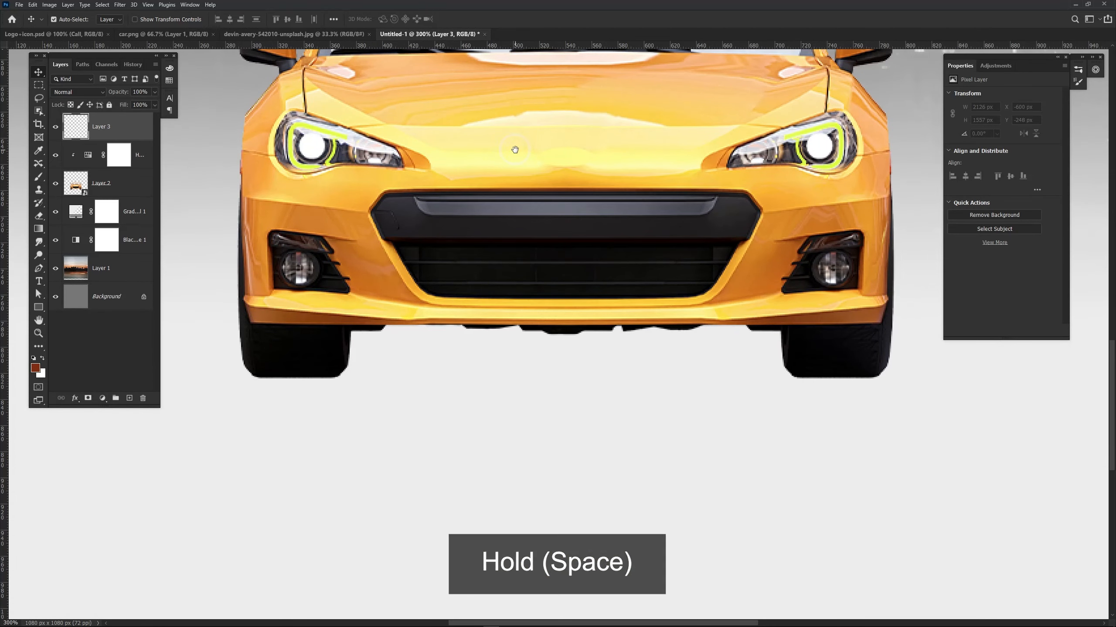
pyautogui.press('b')
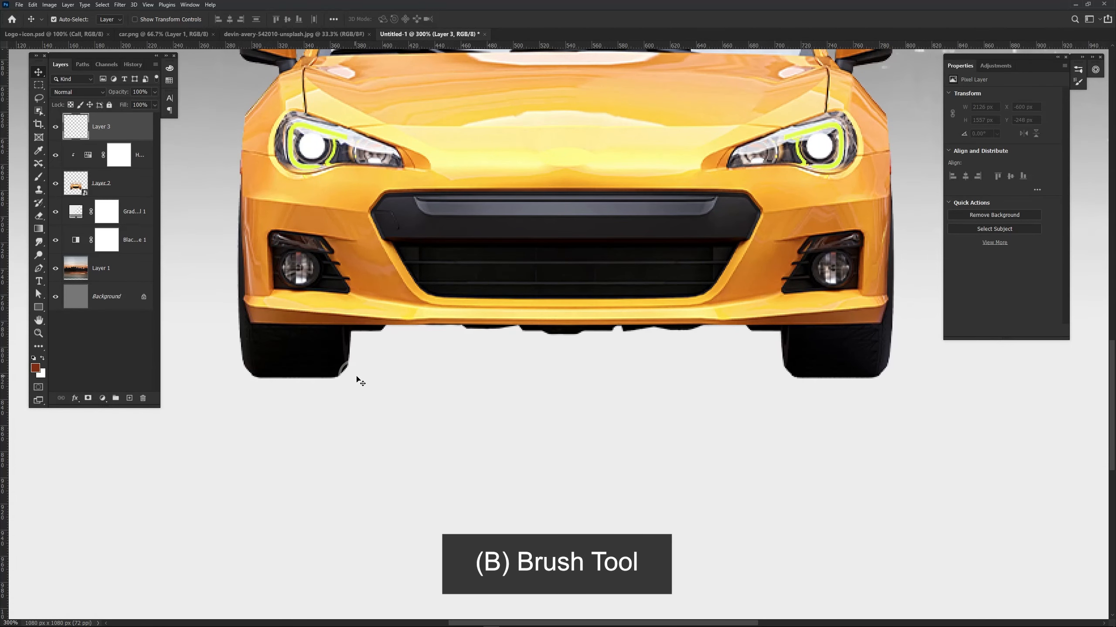
pyautogui.press('b')
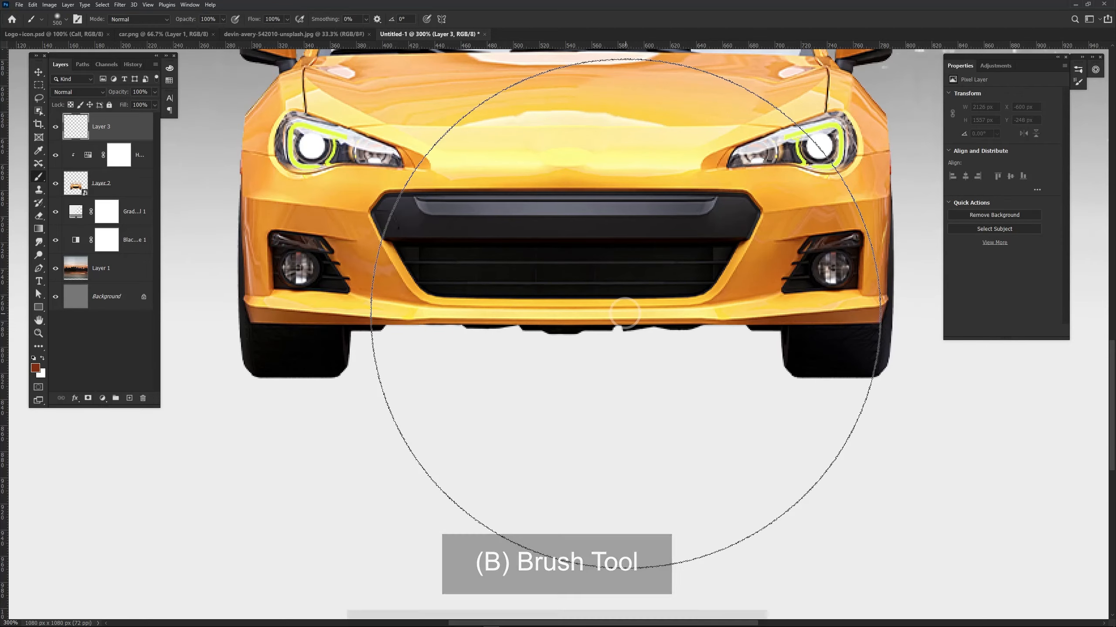
pyautogui.press('[')
pyautogui.press('[')
pyautogui.press('[')
pyautogui.press('[')
pyautogui.press('[')
pyautogui.press('[')
pyautogui.press('[')
pyautogui.press('[')
pyautogui.rightClick(624, 349)
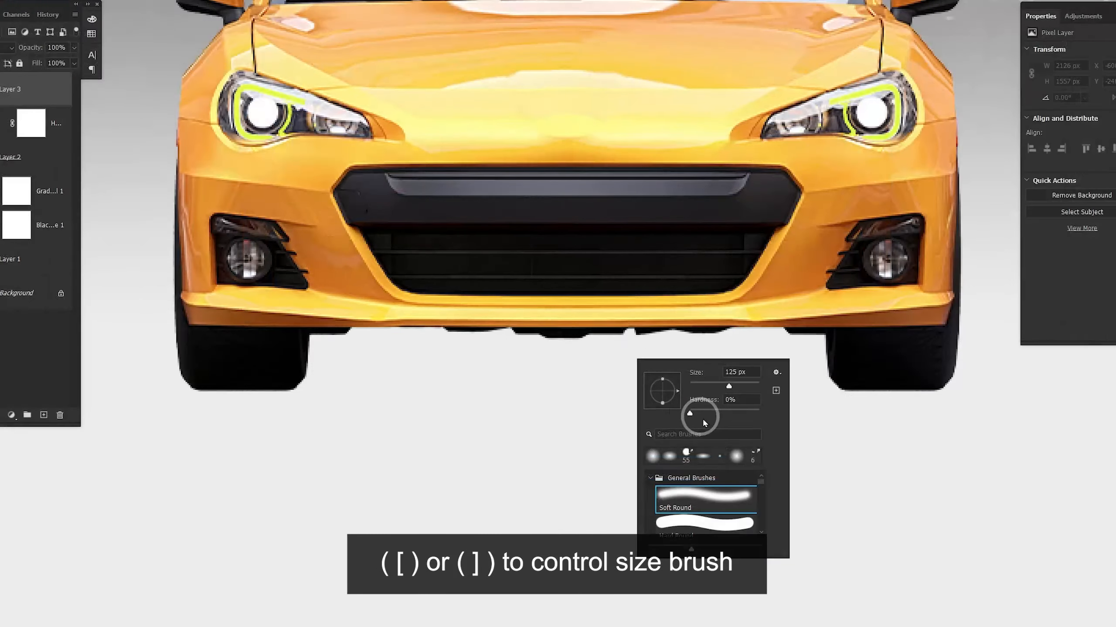
pyautogui.click(637, 429)
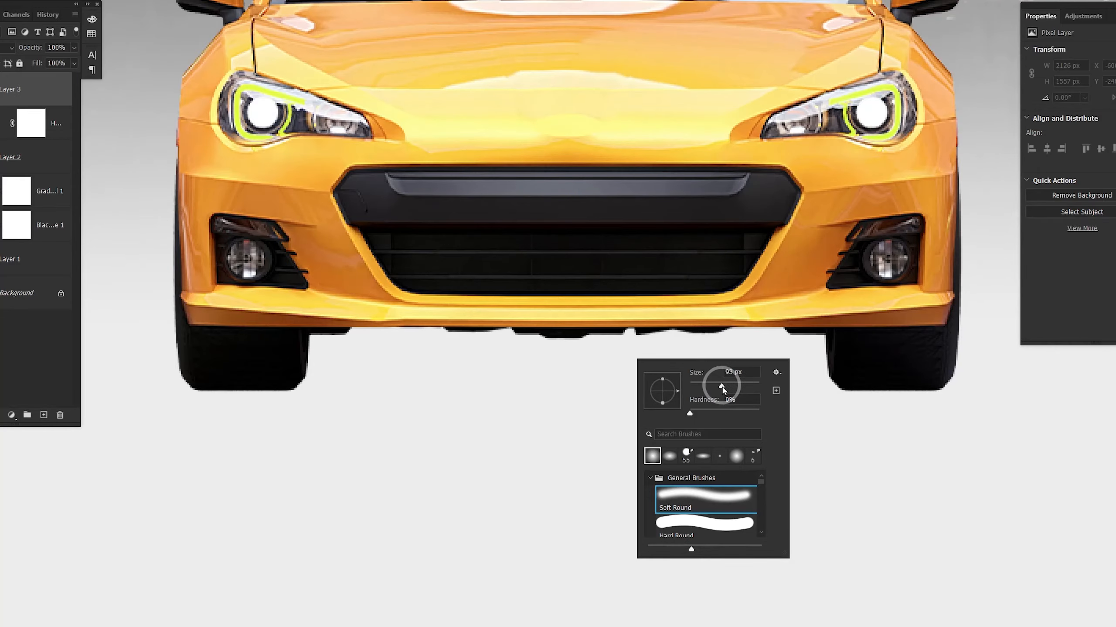
pyautogui.press('Return')
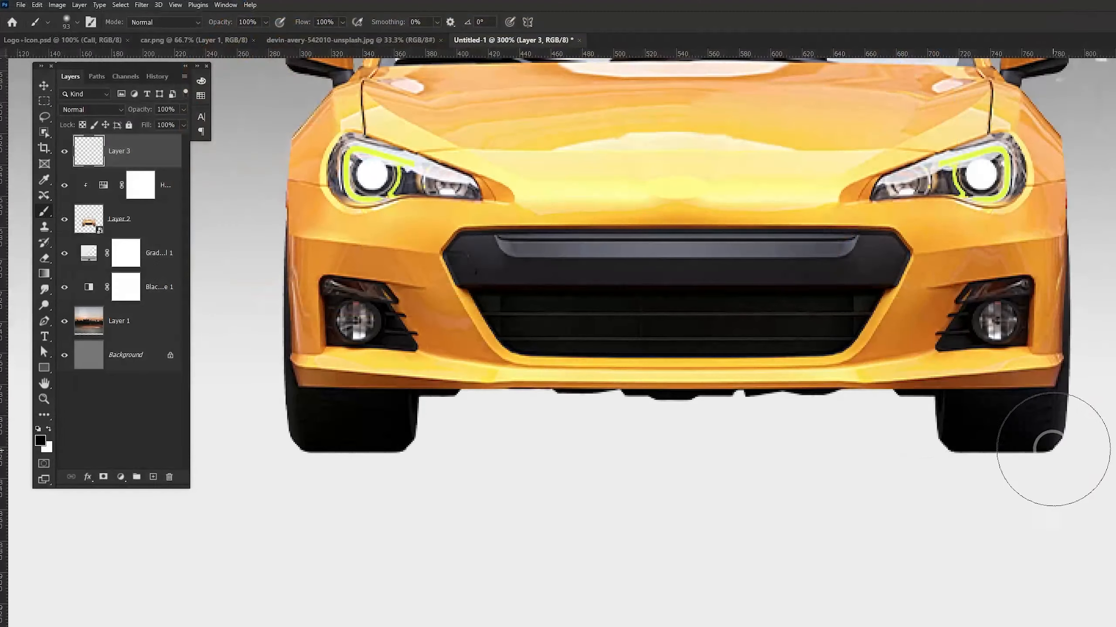
# Paint black shading on the lower edges of both front tires and clip the shading layer to the car.
pyautogui.moveTo(1072, 457)
pyautogui.mouseDown()
pyautogui.moveTo(1003, 459)
pyautogui.moveTo(1041, 457)
pyautogui.moveTo(1107, 418)
pyautogui.mouseUp()
pyautogui.moveTo(426, 453)
pyautogui.mouseDown()
pyautogui.moveTo(363, 463)
pyautogui.moveTo(324, 454)
pyautogui.moveTo(429, 466)
pyautogui.mouseUp()
pyautogui.keyDown('alt'); pyautogui.click(131, 166); pyautogui.keyUp('alt')
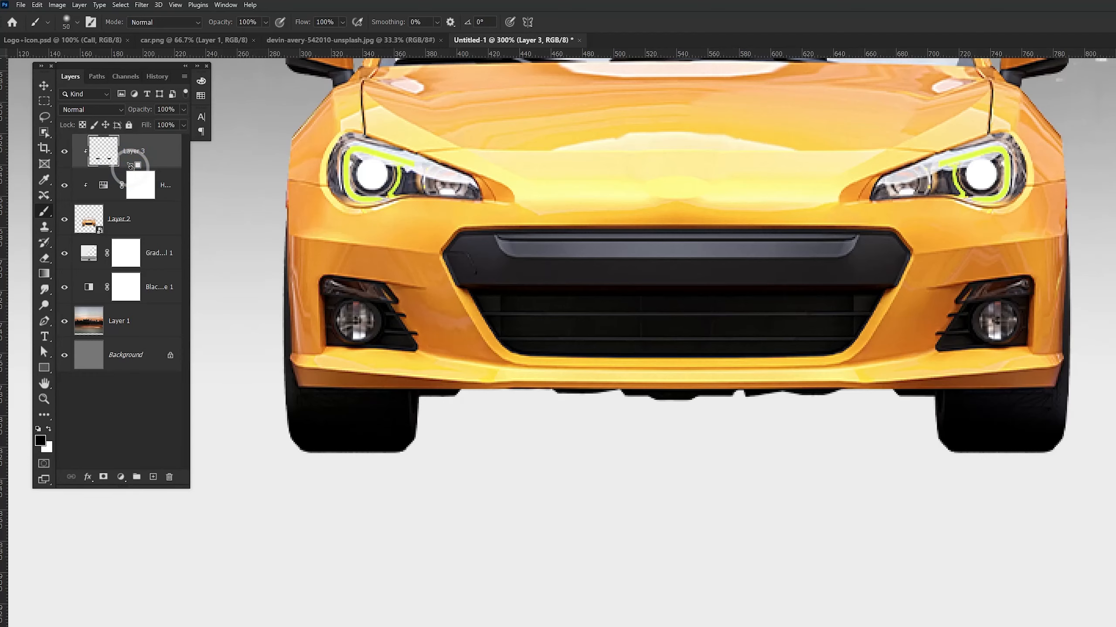
# Set the tire shading layer to 70% opacity with the Multiply blend mode.
pyautogui.click(153, 110)
pyautogui.write('70')
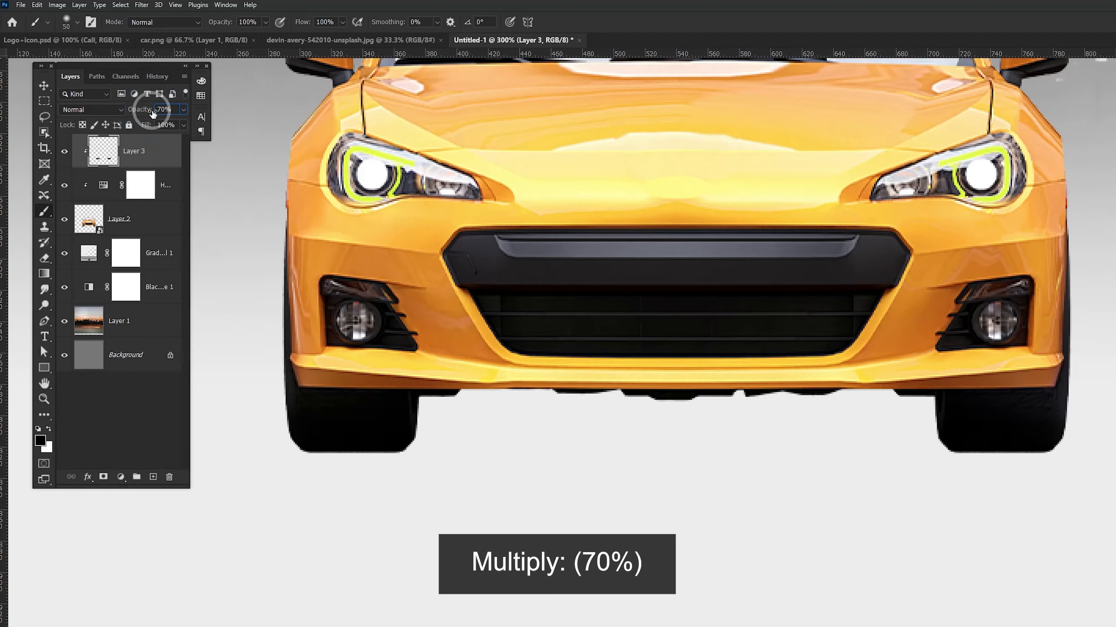
pyautogui.click(101, 106)
pyautogui.click(84, 158)
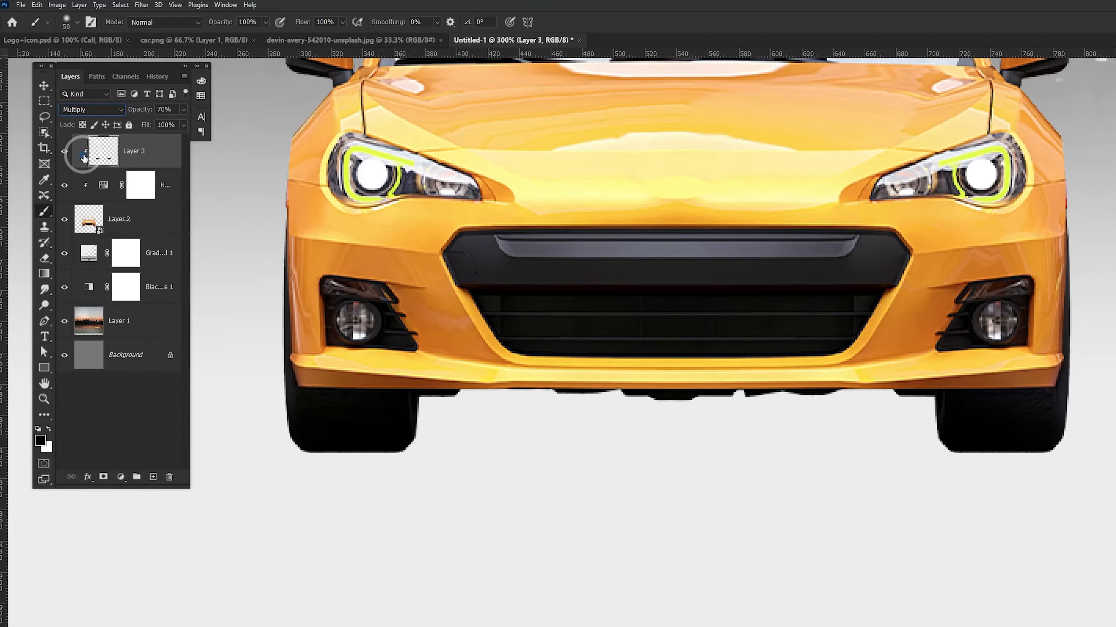
pyautogui.click(44, 85)
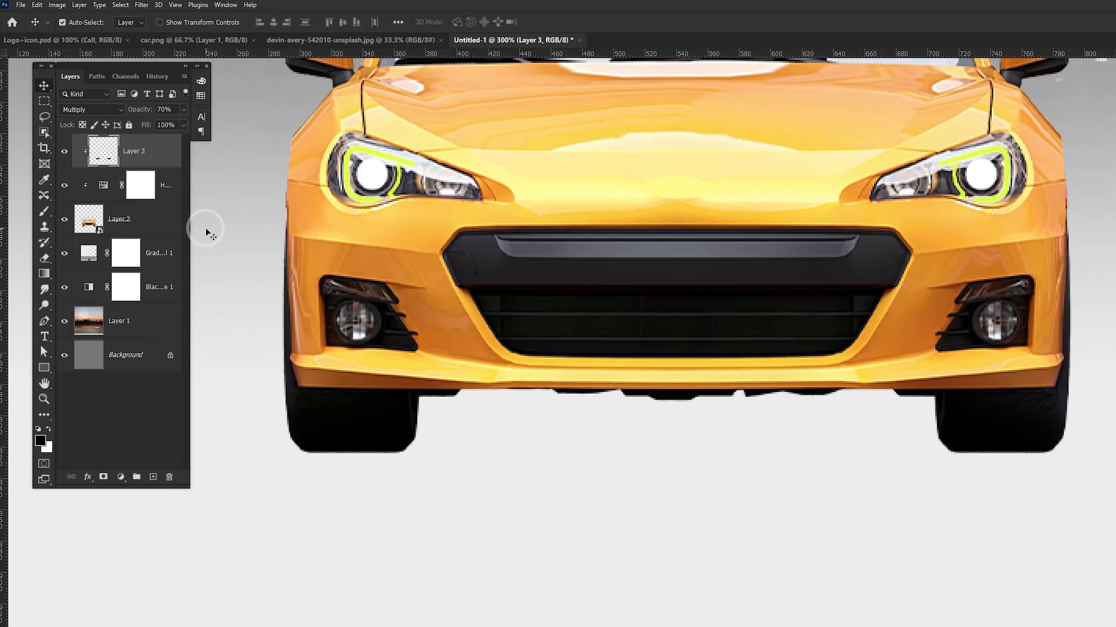
# Create a new layer and paint a soft white glow on the car's right-hand headlight with a 125 px brush.
pyautogui.click(153, 476)
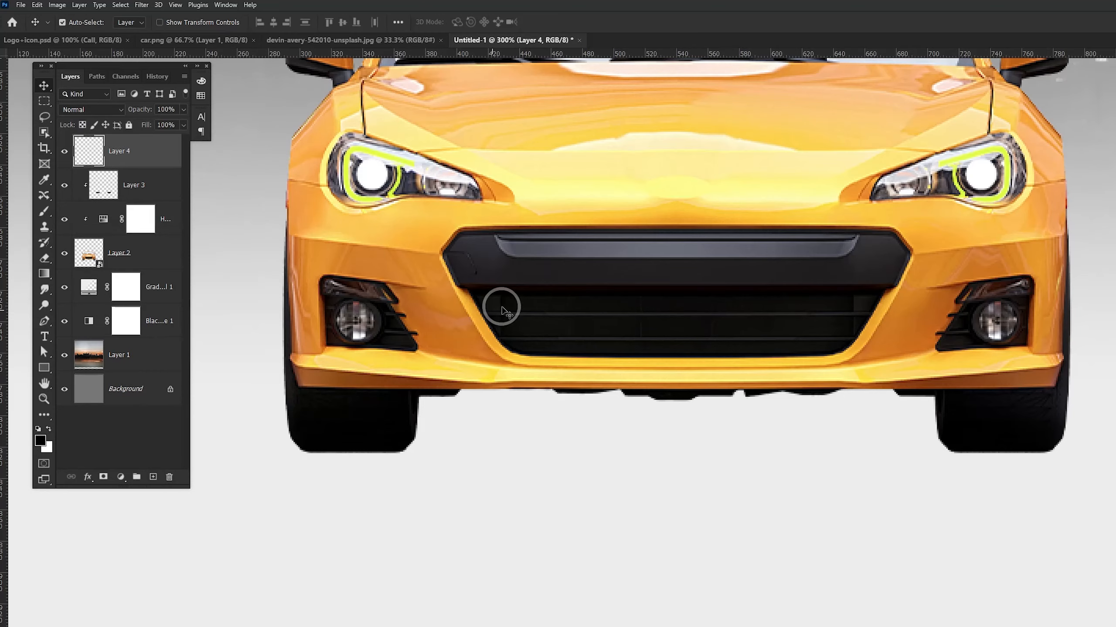
pyautogui.moveTo(611, 231); pyautogui.dragTo(606, 367)
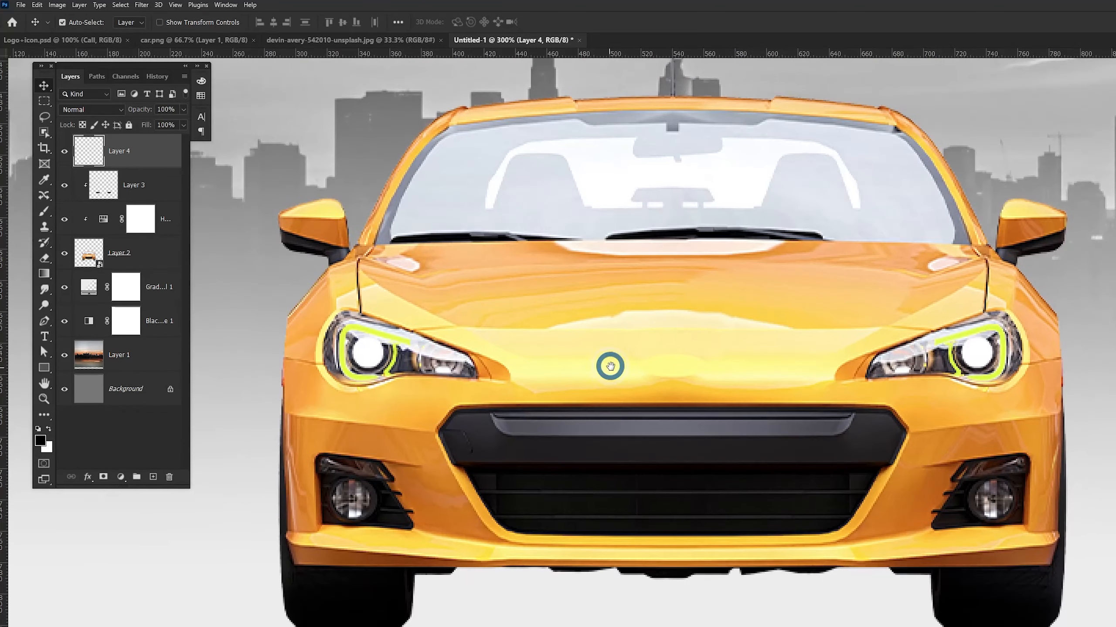
pyautogui.press('b')
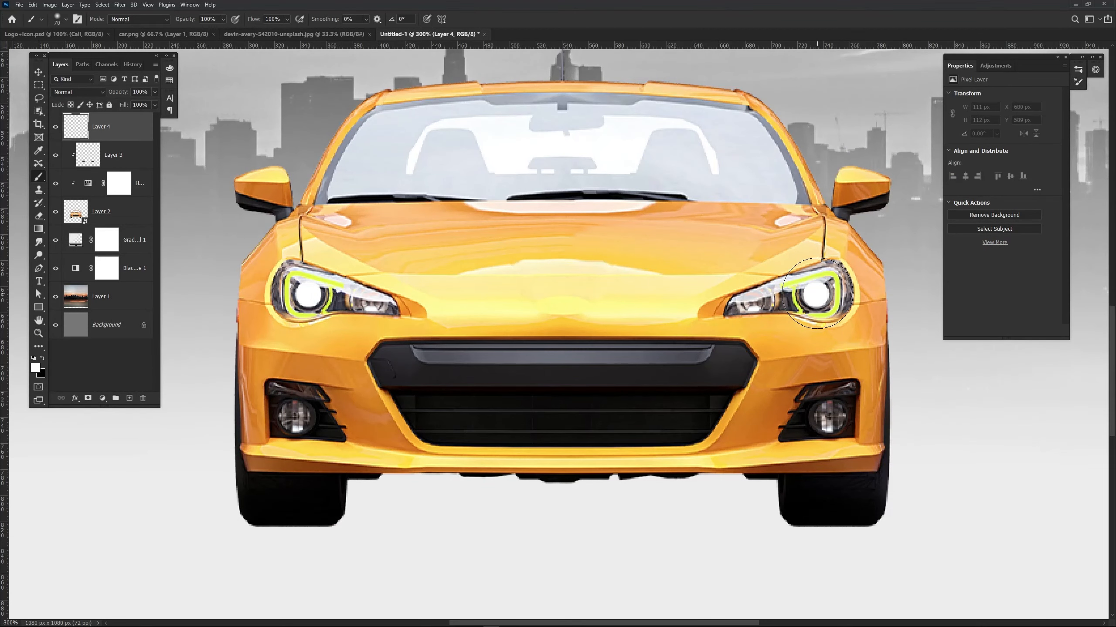
pyautogui.press(']')
pyautogui.press(']')
pyautogui.press(']')
pyautogui.press(']')
pyautogui.click(816, 293)
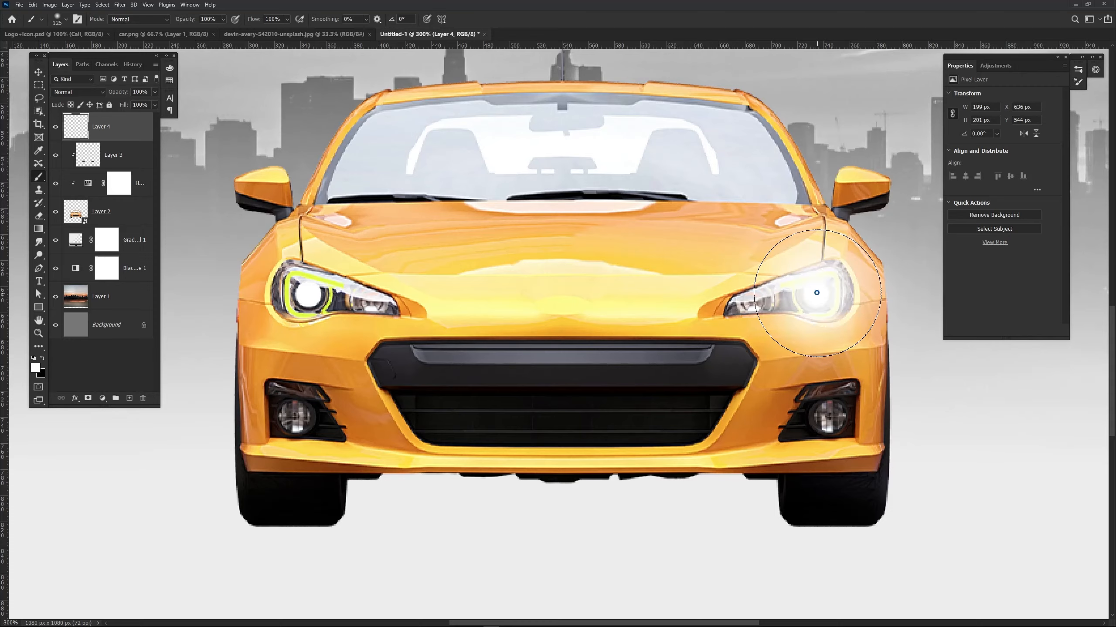
# Duplicate the headlight glow onto the opposite headlight and merge the two glow layers.
pyautogui.press('v')
pyautogui.moveTo(818, 288); pyautogui.dragTo(312, 283)
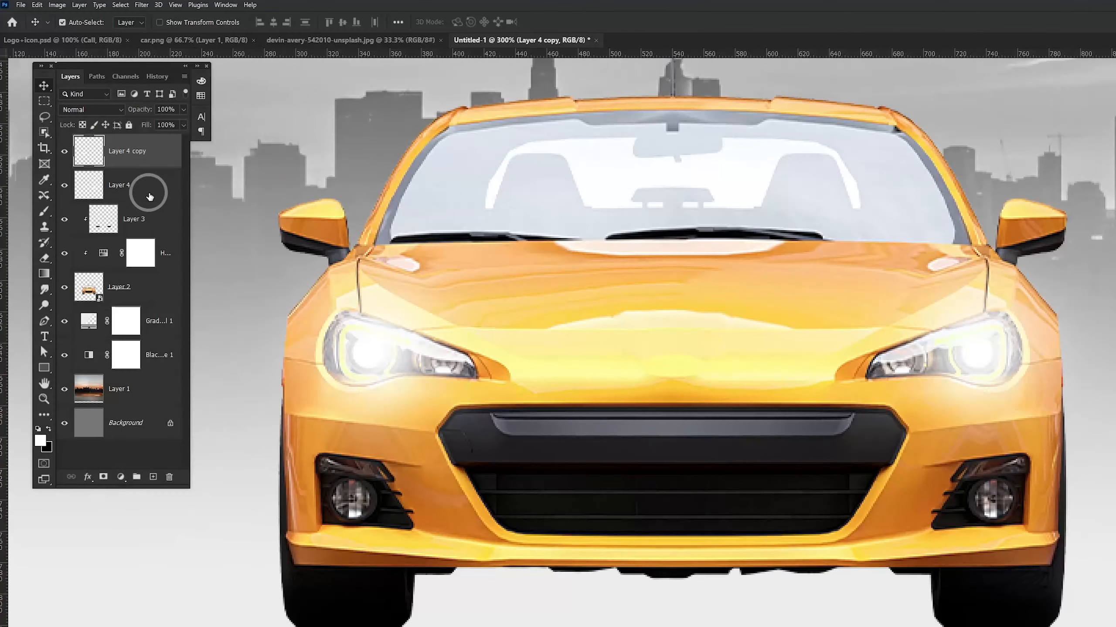
pyautogui.keyDown('shift'); pyautogui.click(150, 197); pyautogui.keyUp('shift')
pyautogui.hotkey('ctrl', 'e')
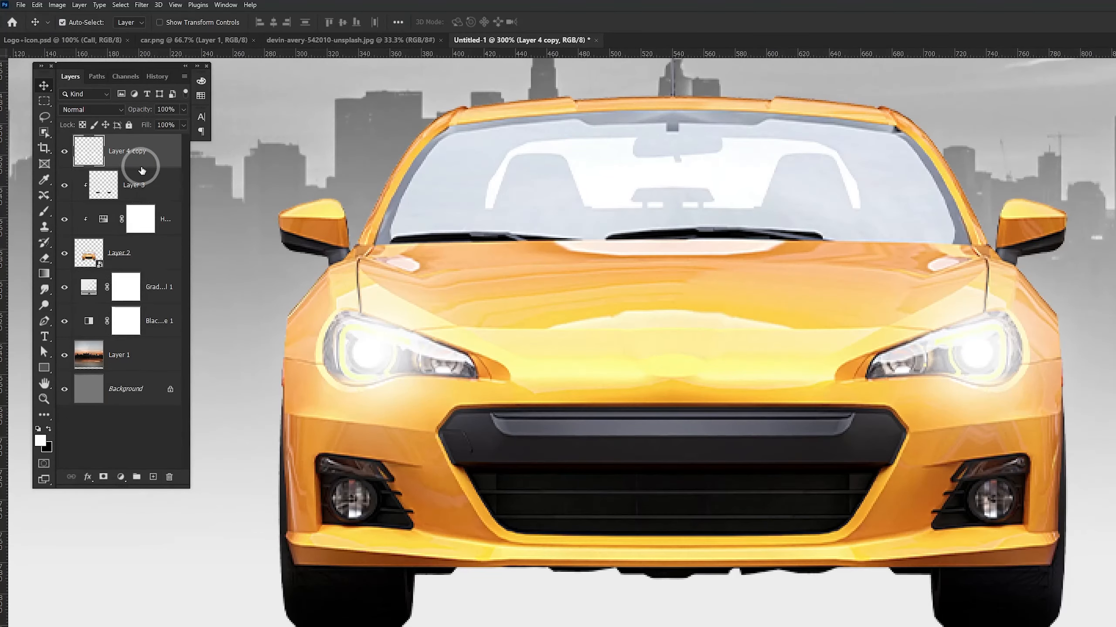
# Clip the merged glow layer to the car and group it with the tire shading, Hue/Saturation and car layers.
pyautogui.keyDown('alt'); pyautogui.click(141, 164); pyautogui.keyUp('alt')
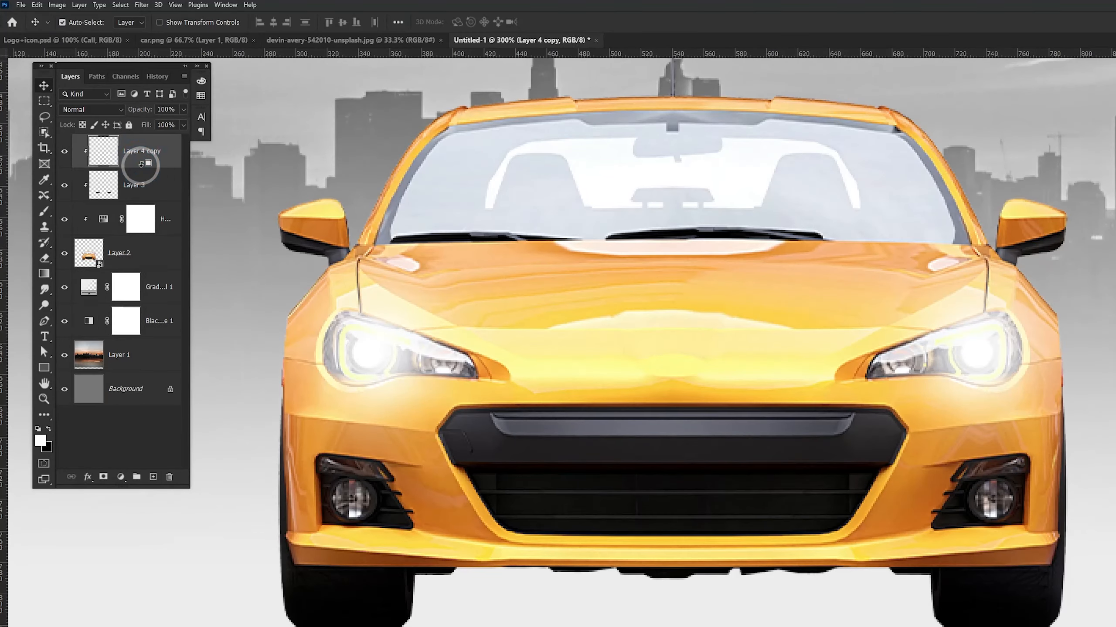
pyautogui.keyDown('shift'); pyautogui.click(138, 246); pyautogui.keyUp('shift')
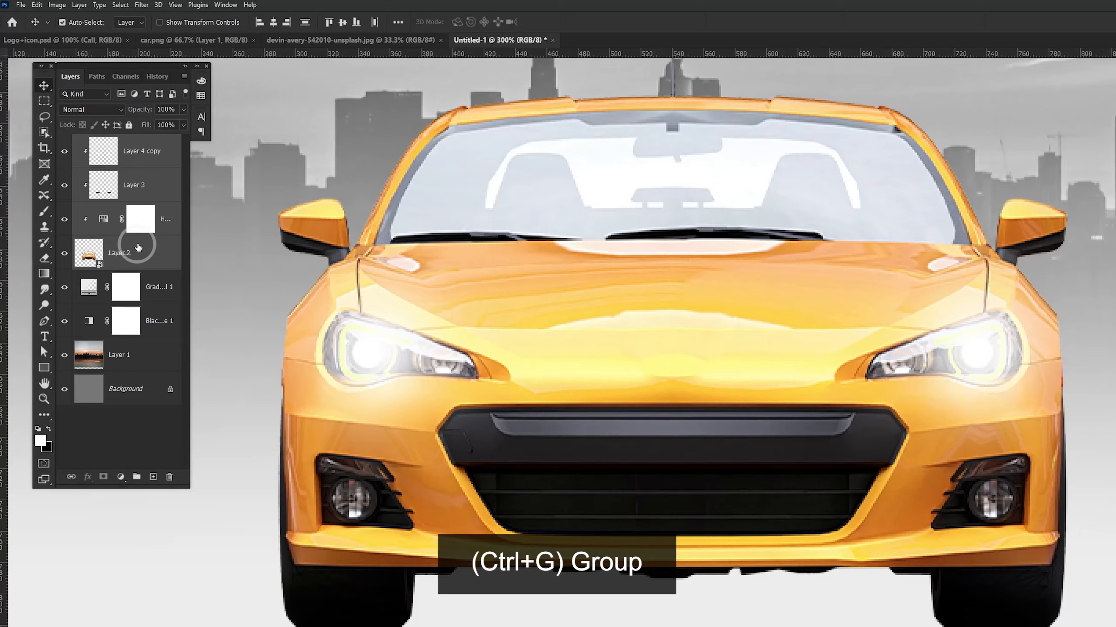
pyautogui.hotkey('ctrl', 'g')
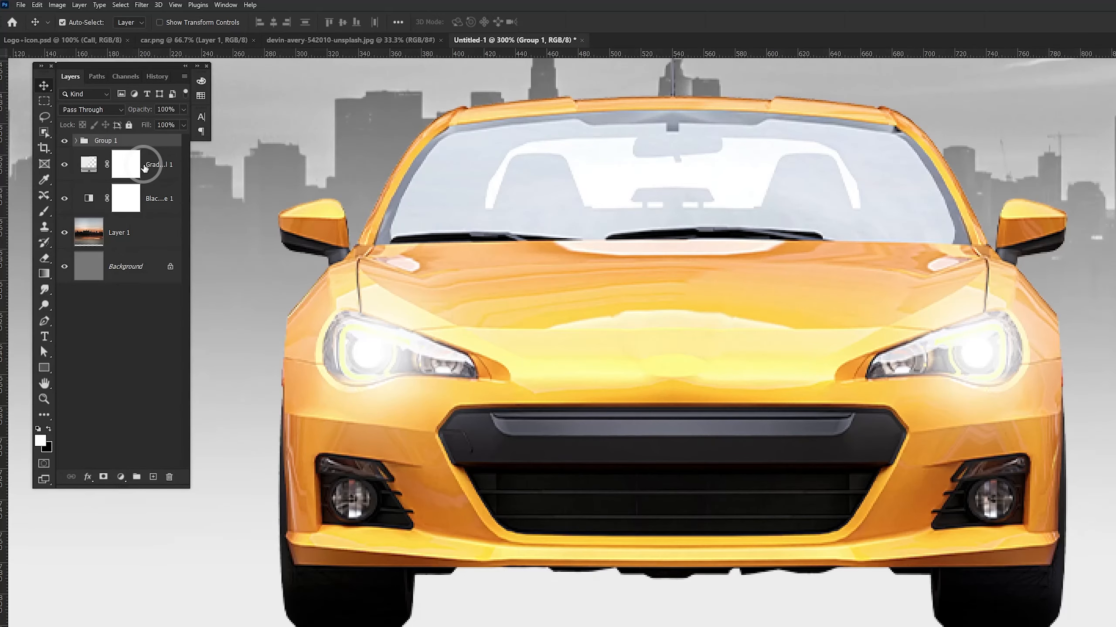
# Add a new empty layer between the gradient fill and the car group.
pyautogui.click(167, 173)
pyautogui.hotkey('ctrl', '-')
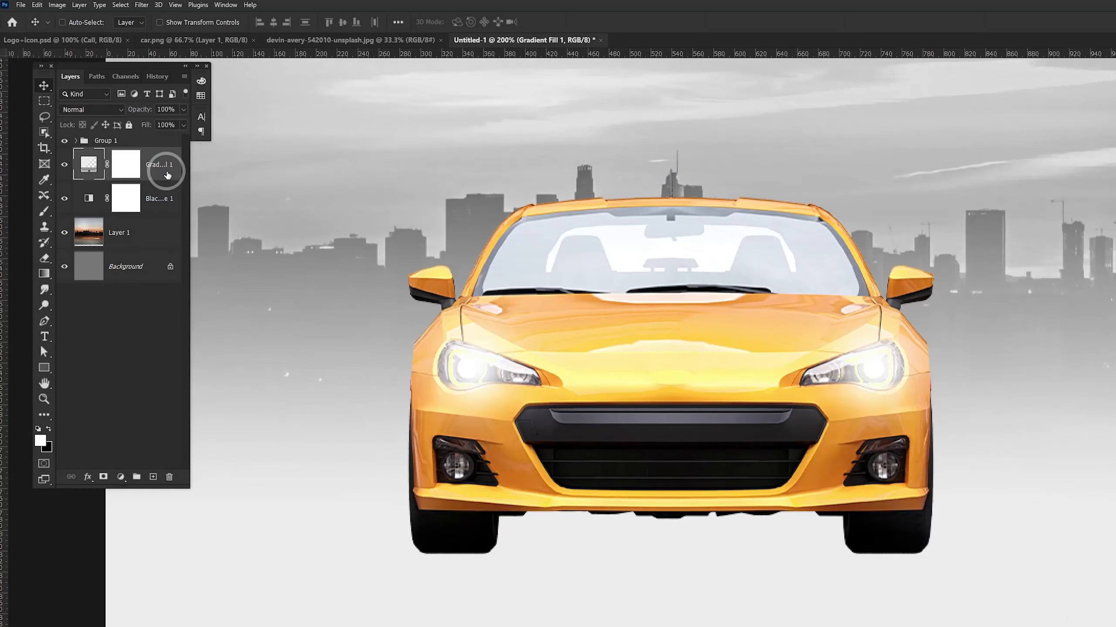
pyautogui.hotkey('ctrl', '-')
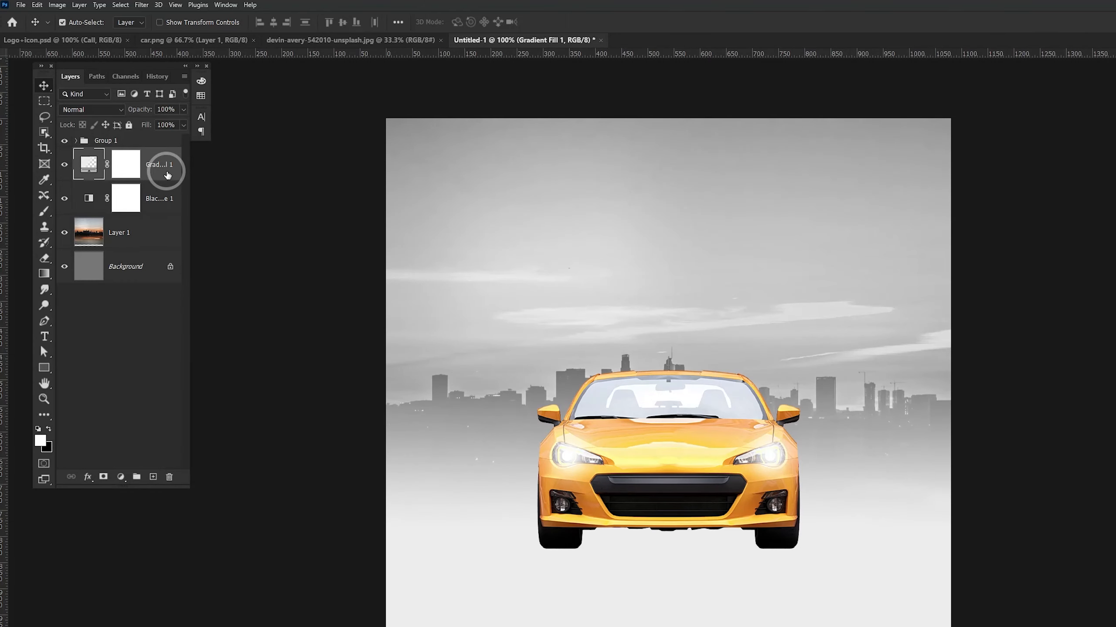
pyautogui.click(153, 477)
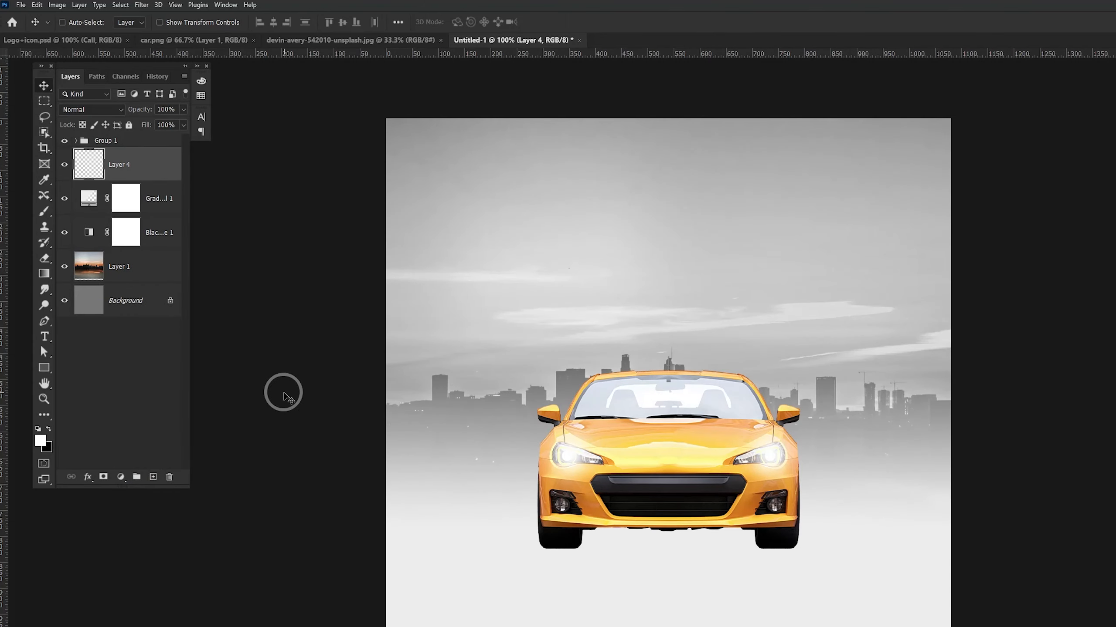
# Draw a flat ellipse about 359 × 20 px between the front tires on the empty layer and fill it with black.
pyautogui.hotkey('ctrl', '+')
pyautogui.moveTo(674, 559); pyautogui.dragTo(673, 339)
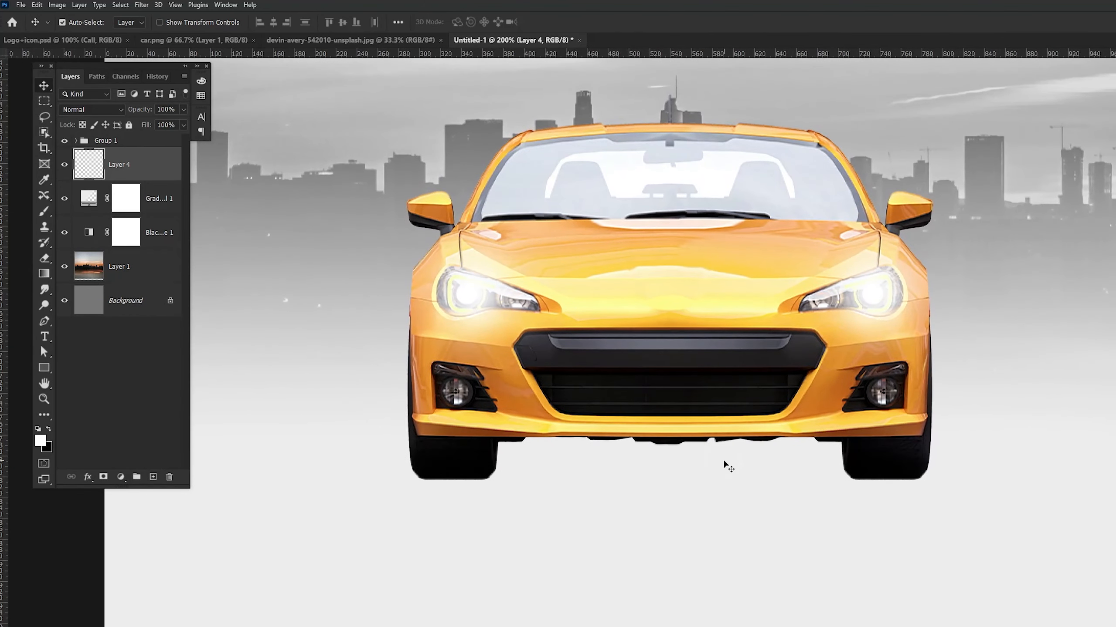
pyautogui.click(42, 107)
pyautogui.click(87, 110)
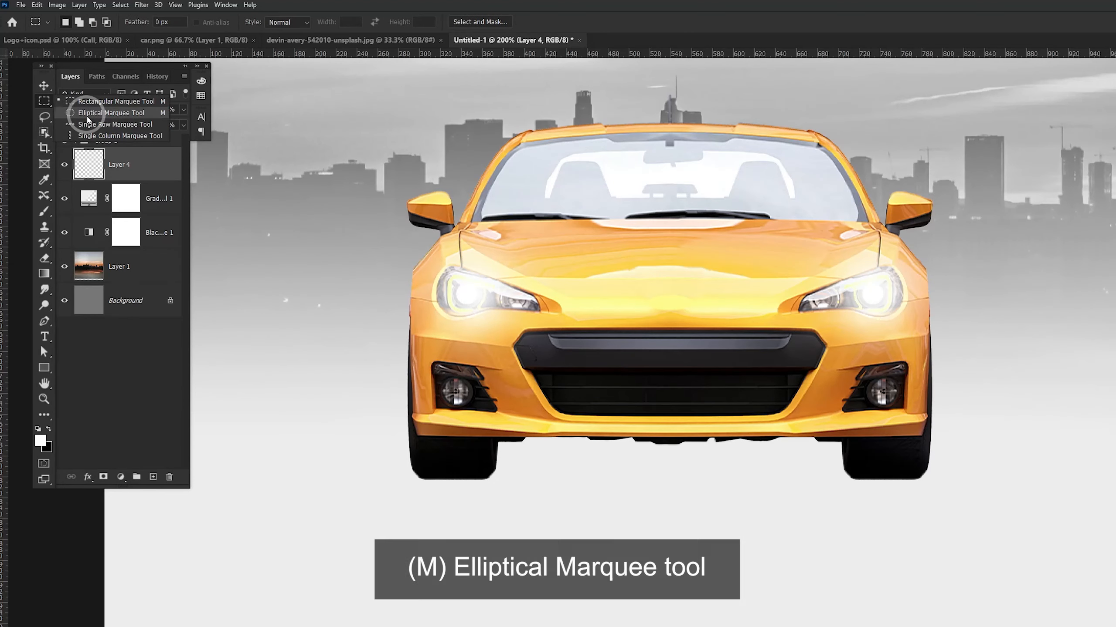
pyautogui.rightClick(44, 102)
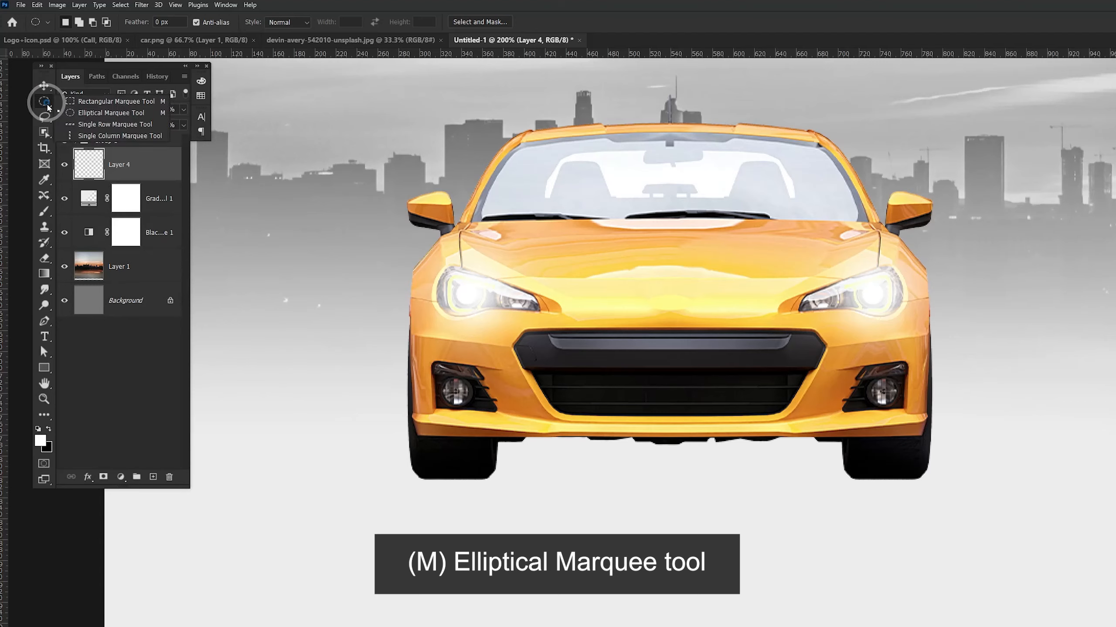
pyautogui.click(113, 115)
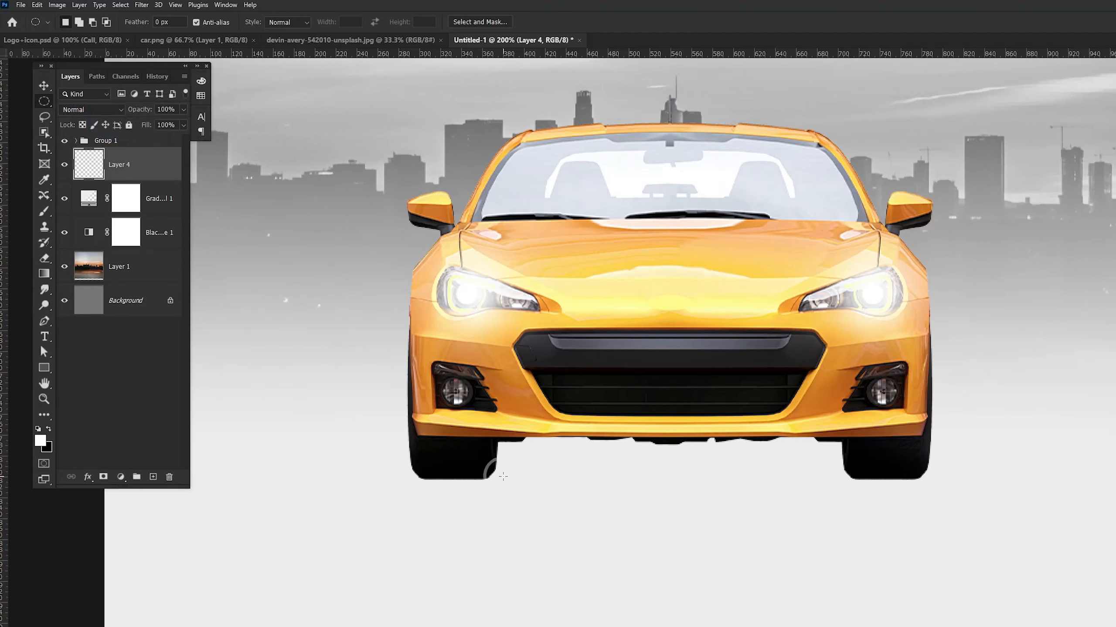
pyautogui.moveTo(506, 476); pyautogui.dragTo(859, 459)
pyautogui.hotkey('ctrl', 'BackSpace')
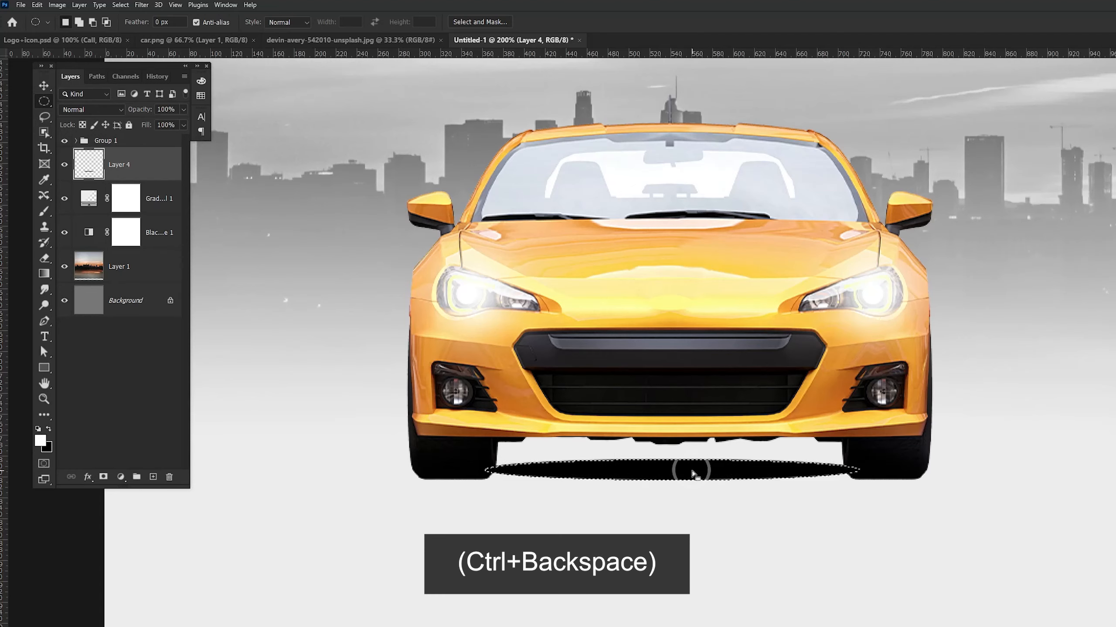
pyautogui.hotkey('ctrl', 'd')
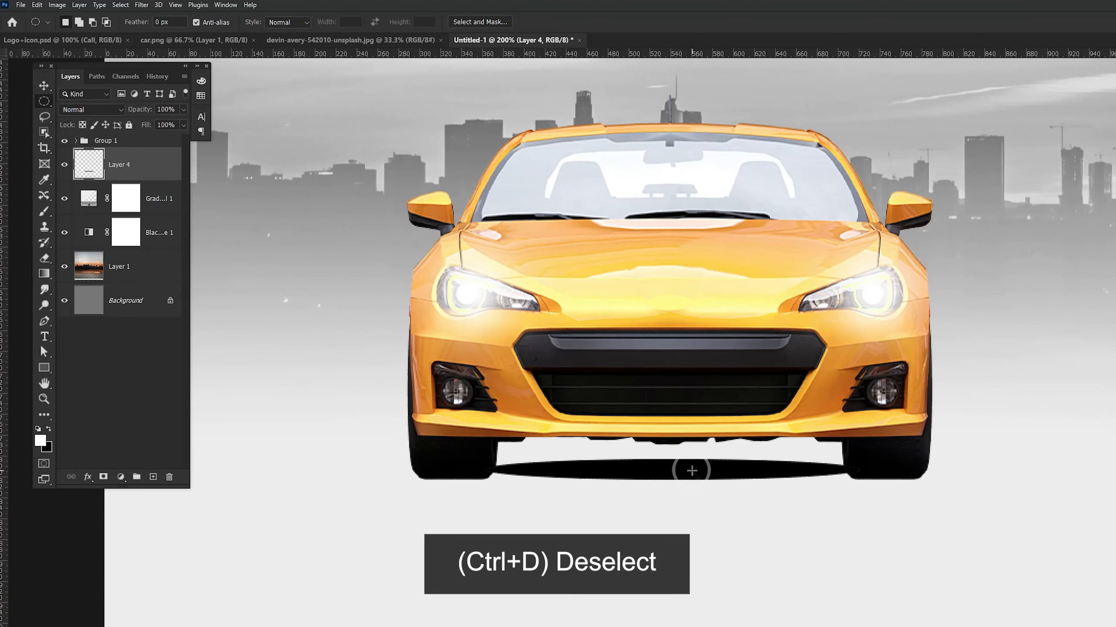
# Soften the black ellipse with a Gaussian Blur of 3.8 pixels radius.
pyautogui.press('v')
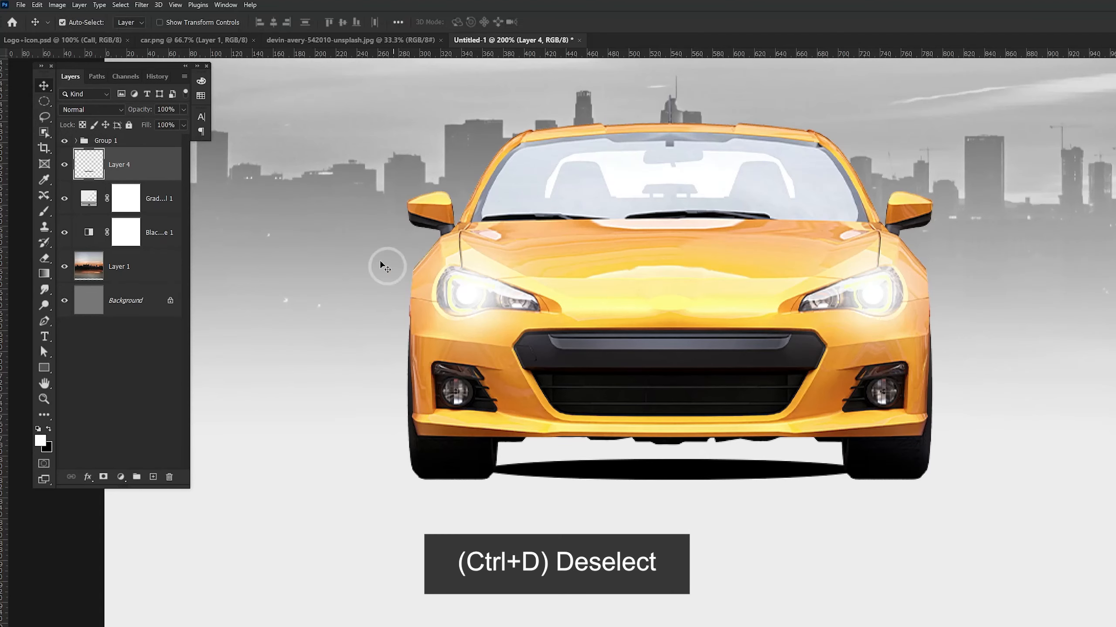
pyautogui.click(142, 5)
pyautogui.moveTo(149, 138)
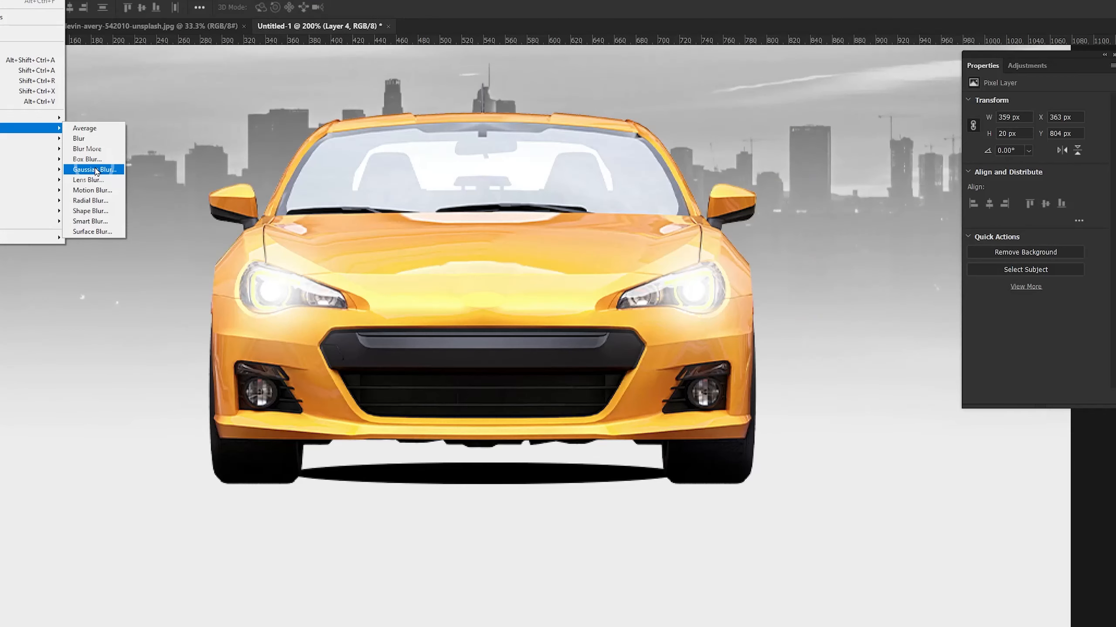
pyautogui.click(94, 170)
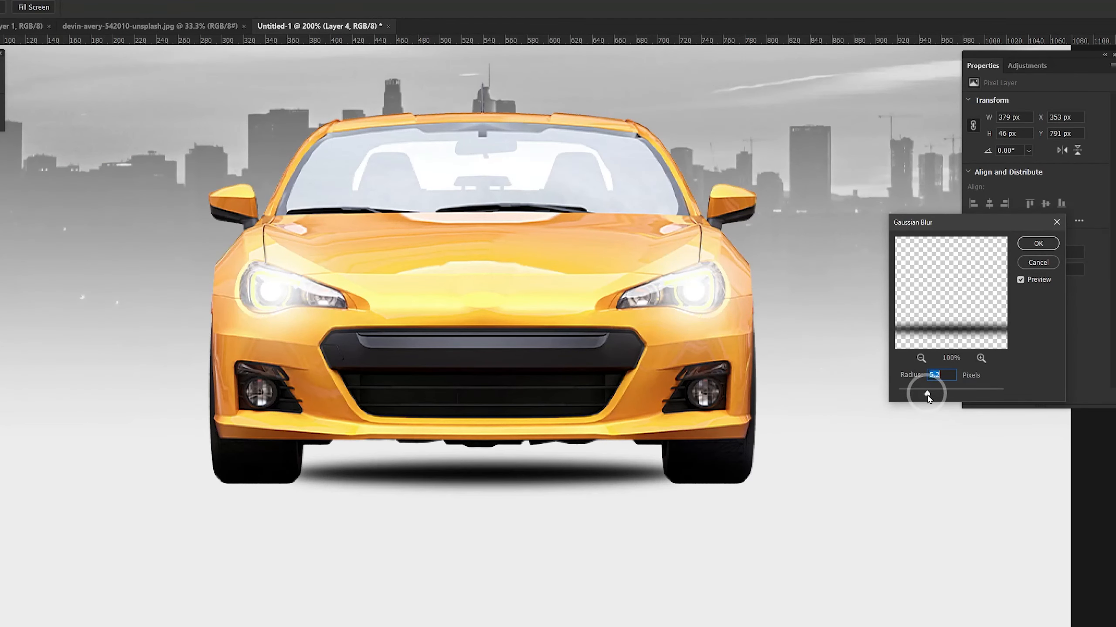
pyautogui.moveTo(927, 398); pyautogui.dragTo(919, 395)
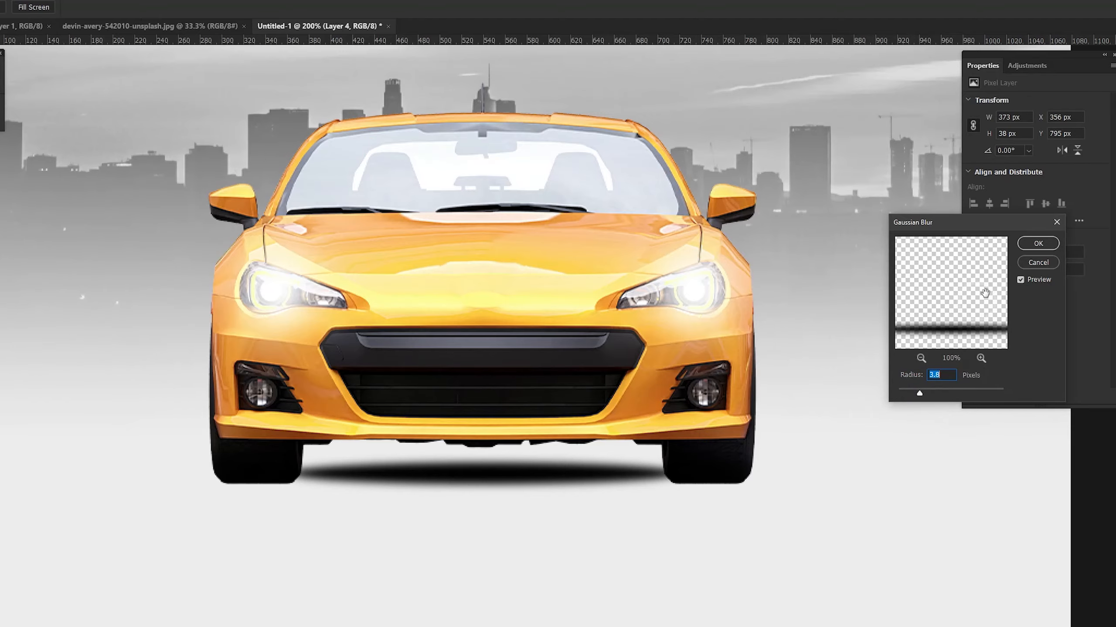
pyautogui.click(1035, 244)
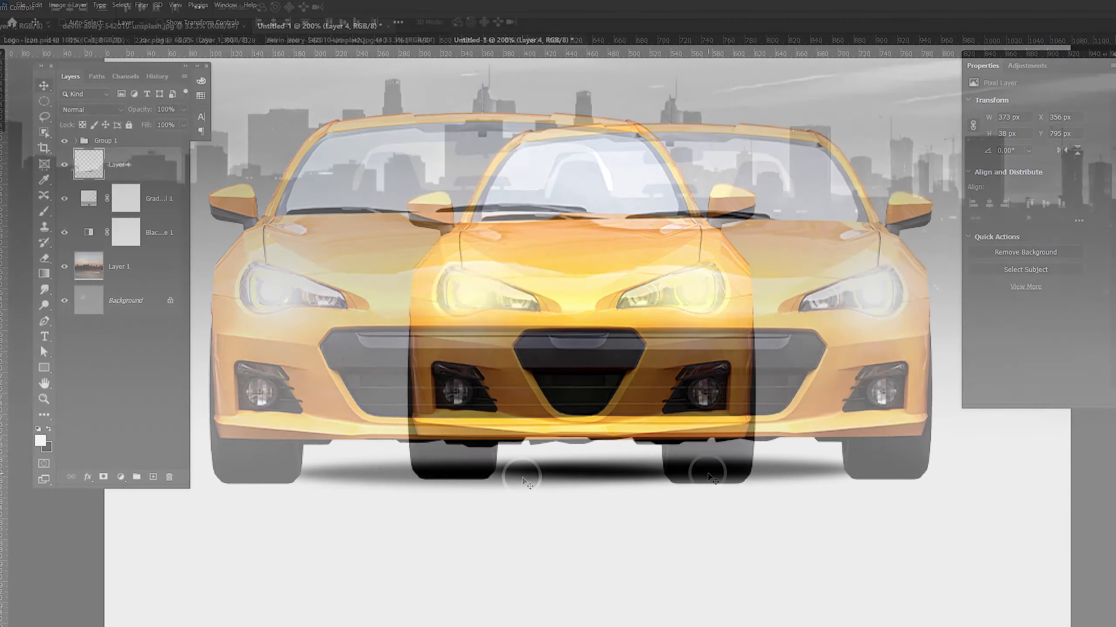
# Stretch the blurred shadow slightly taller so it extends just below the tires.
pyautogui.click(690, 482)
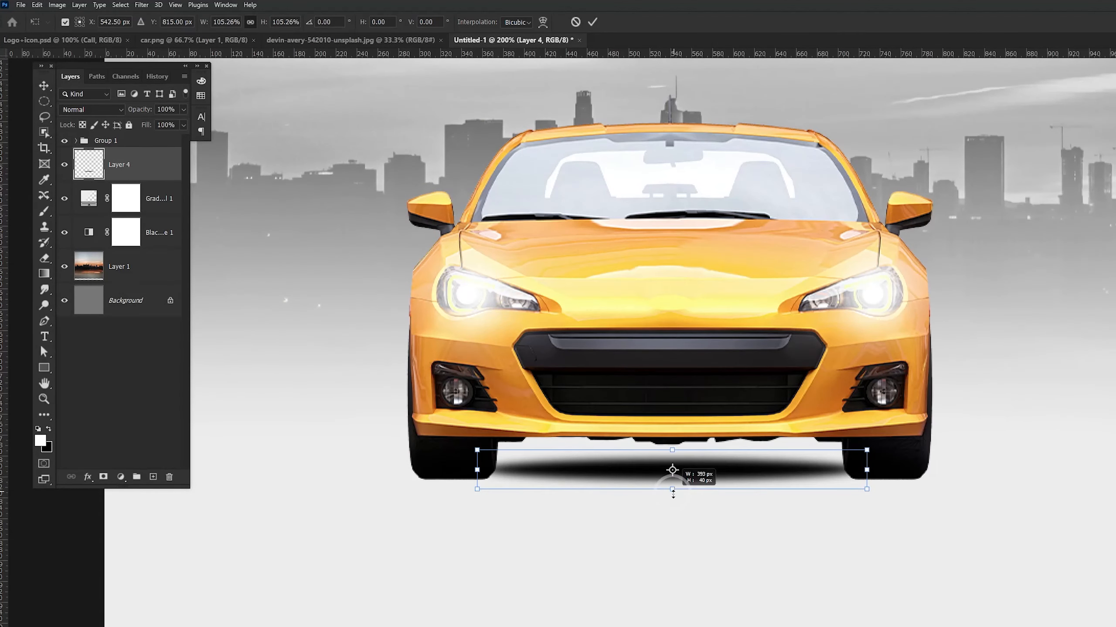
pyautogui.moveTo(672, 494); pyautogui.dragTo(672, 499)
pyautogui.press('Return')
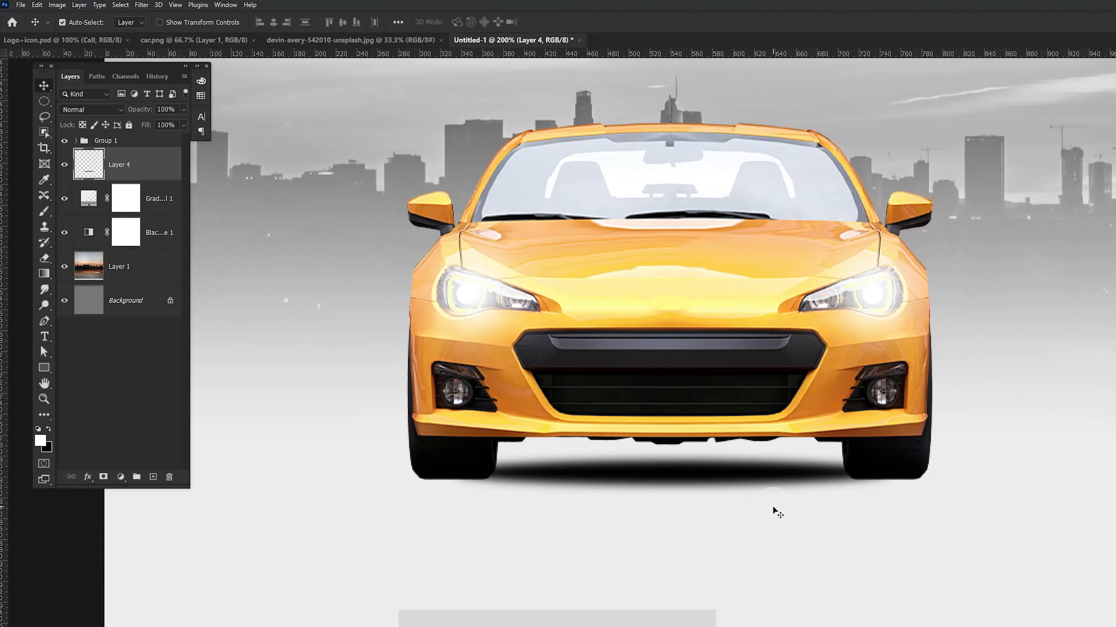
# Duplicate the shadow and scale the copies narrower to sit beneath each of the two front tires.
pyautogui.click(728, 482)
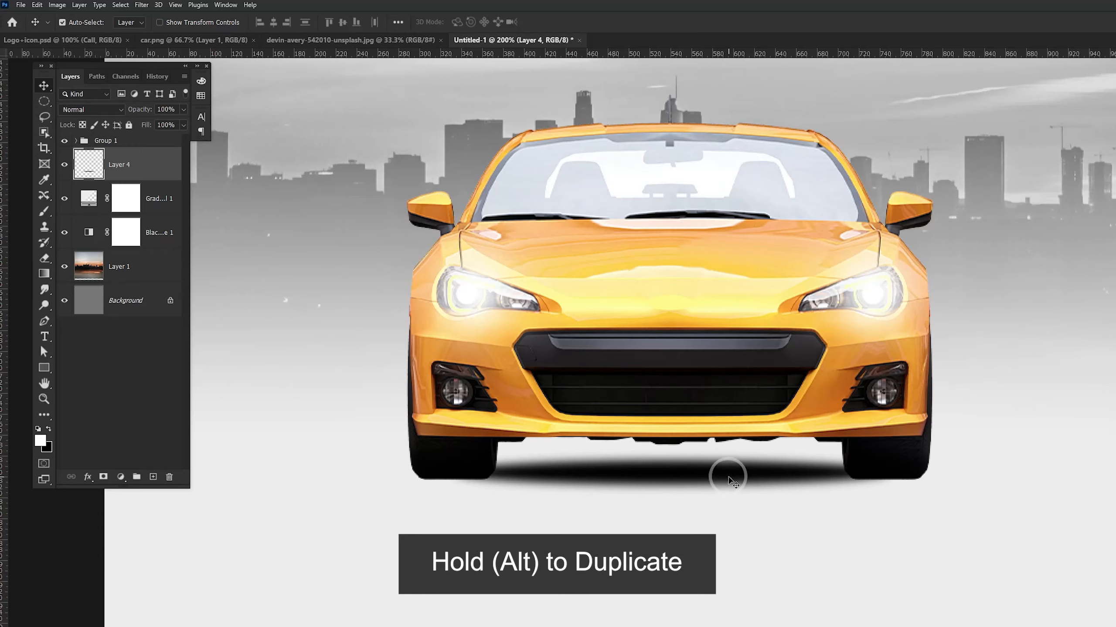
pyautogui.moveTo(728, 480); pyautogui.dragTo(730, 512)
pyautogui.hotkey('ctrl', 't')
pyautogui.moveTo(893, 512)
pyautogui.mouseDown()
pyautogui.moveTo(536, 492)
pyautogui.moveTo(475, 476)
pyautogui.moveTo(804, 498)
pyautogui.moveTo(922, 488)
pyautogui.moveTo(902, 497)
pyautogui.mouseUp()
pyautogui.press('Return')
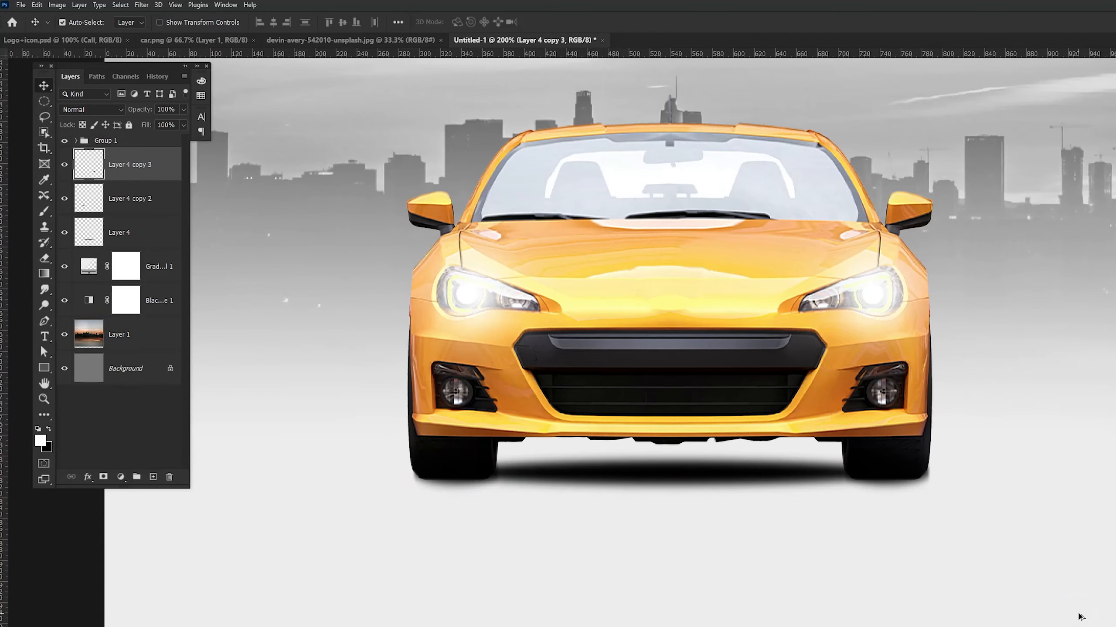
# Merge the three shadow layers and stretch the merged shadow vertically, both upward and downward.
pyautogui.keyDown('shift'); pyautogui.click(147, 232); pyautogui.keyUp('shift')
pyautogui.hotkey('ctrl', 'e')
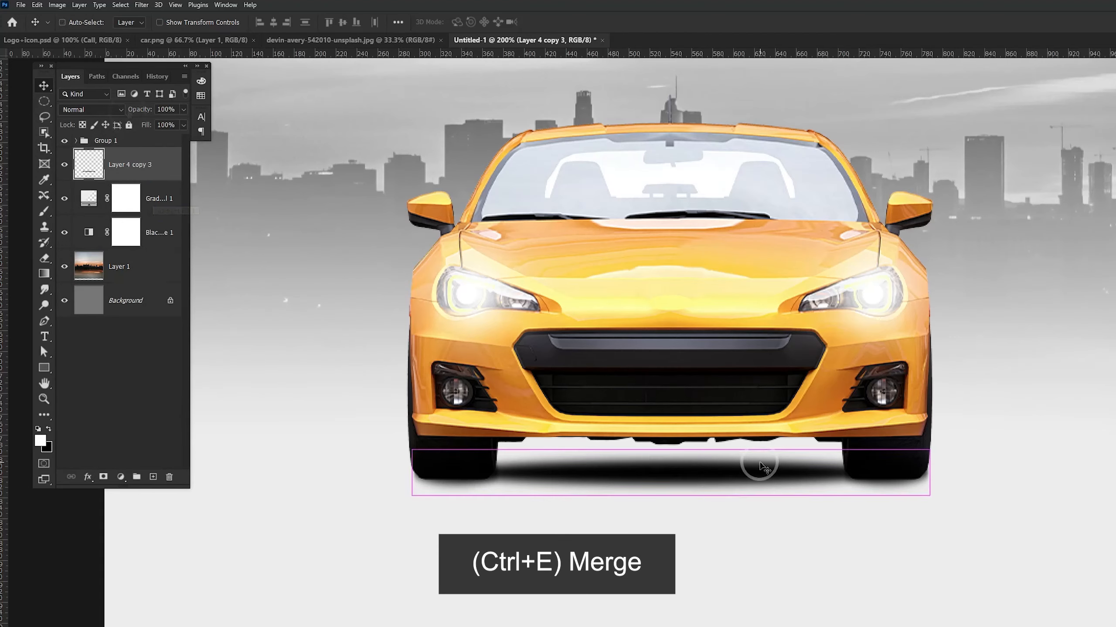
pyautogui.hotkey('ctrl', 't')
pyautogui.moveTo(671, 450); pyautogui.dragTo(673, 434)
pyautogui.moveTo(672, 505); pyautogui.dragTo(671, 515)
pyautogui.press('Return')
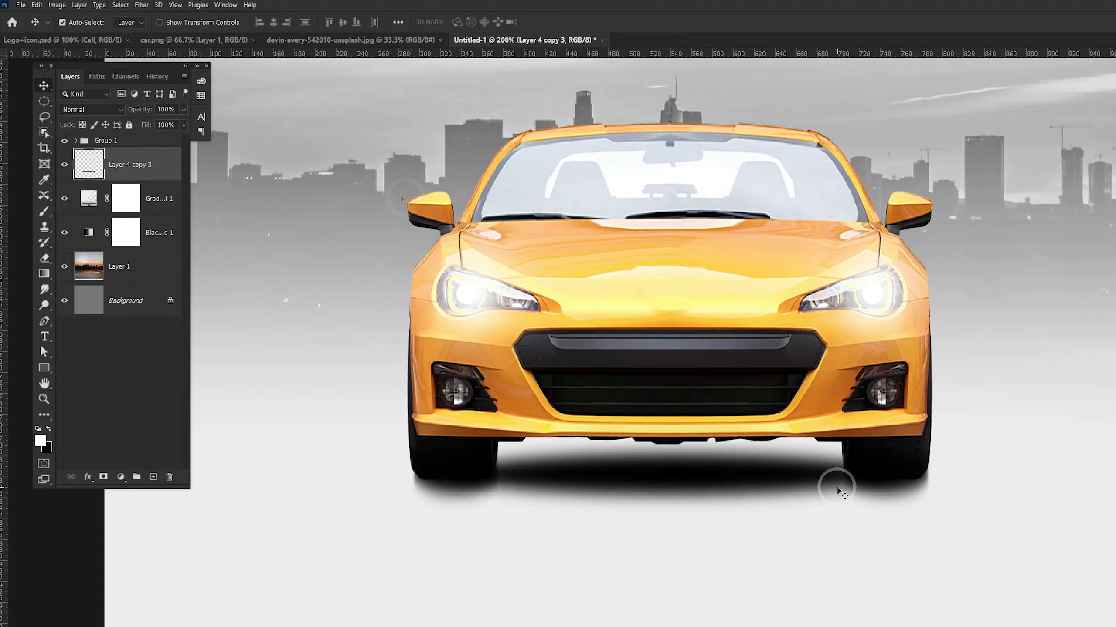
# Set the merged shadow's opacity to 50% and reduce its height slightly.
pyautogui.press('5')
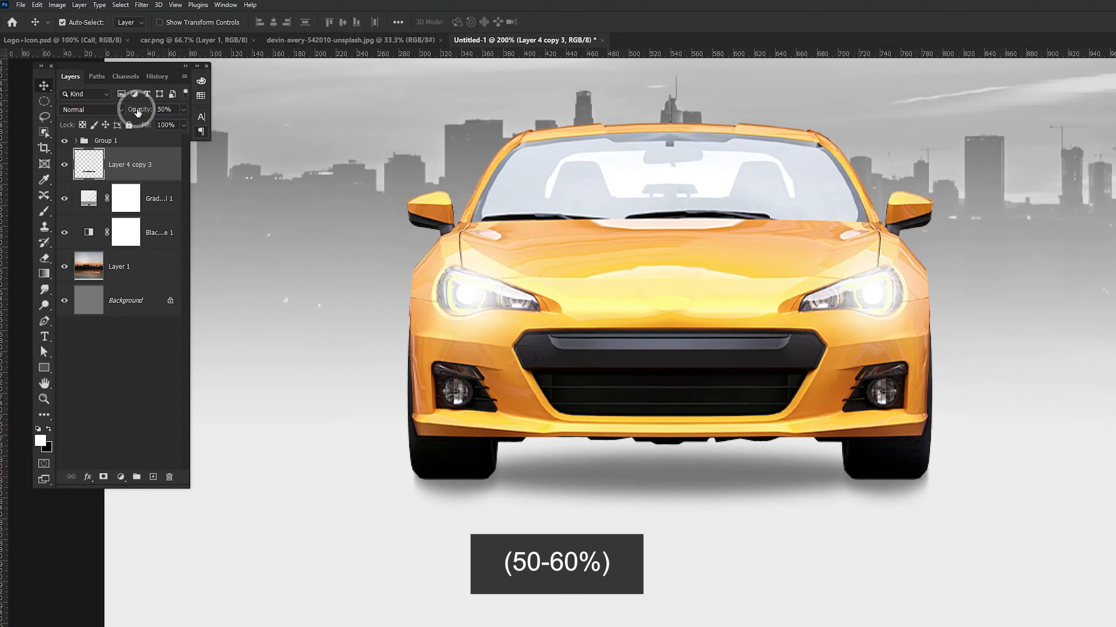
pyautogui.hotkey('ctrl', 't')
pyautogui.moveTo(671, 436); pyautogui.dragTo(704, 477)
pyautogui.press('Return')
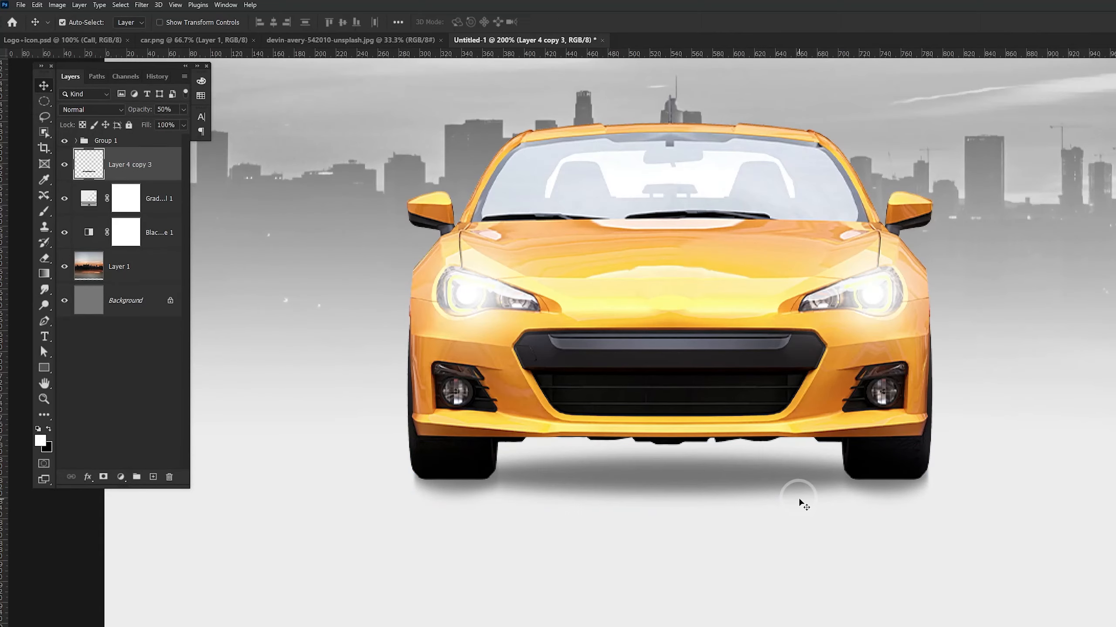
# Create a tall, narrow white rectangle shape about 490 px high over the car's left-hand side with the Rectangle tool.
pyautogui.hotkey('ctrl', '1')
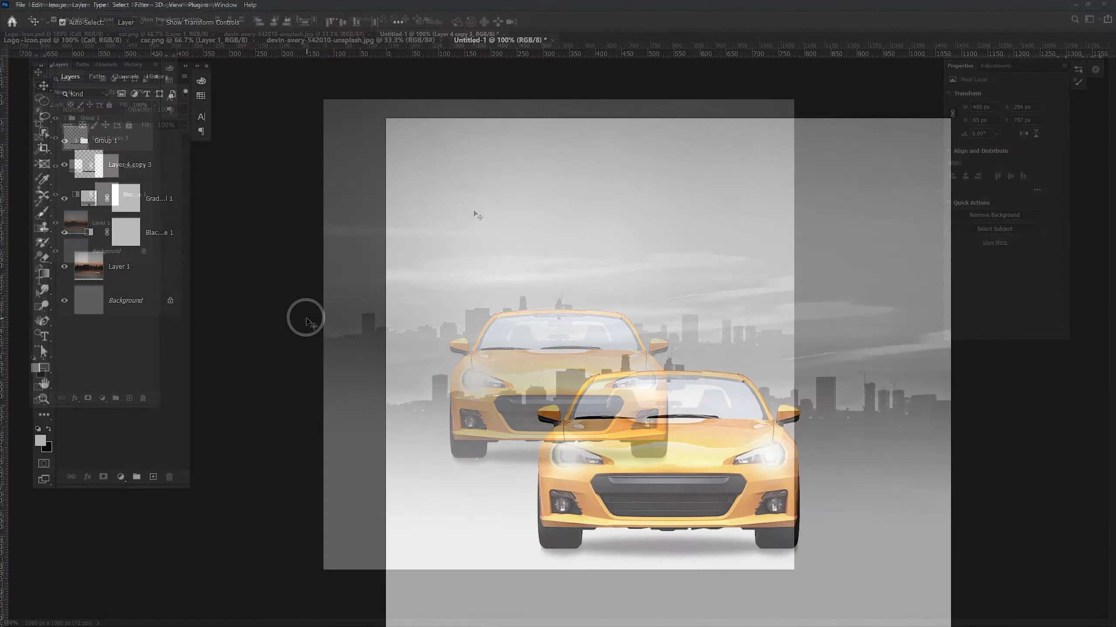
pyautogui.click(38, 307)
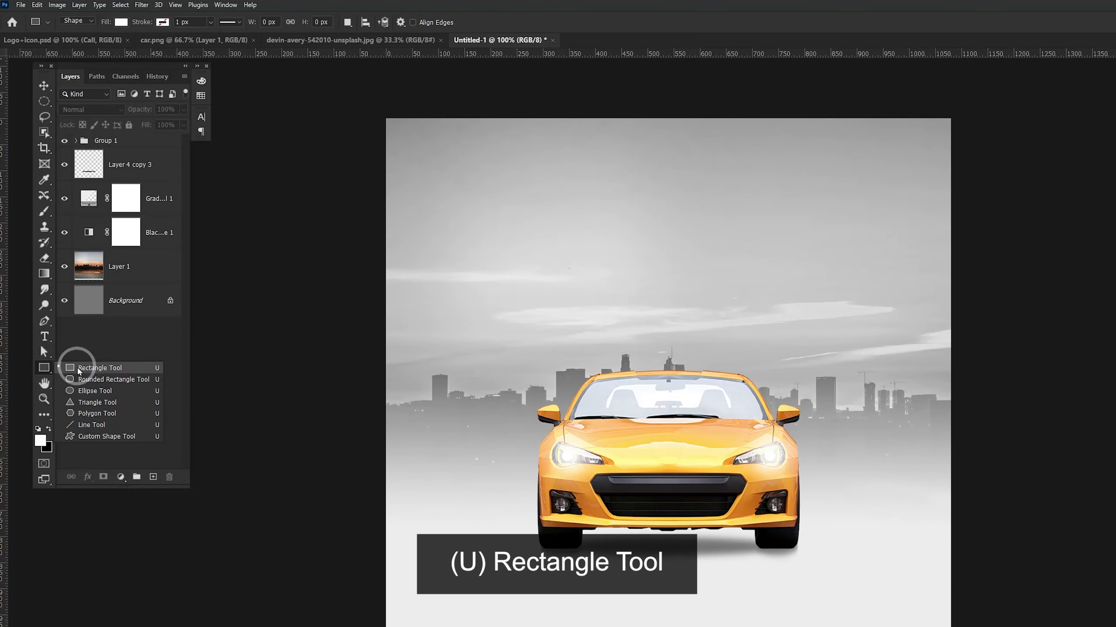
pyautogui.click(79, 369)
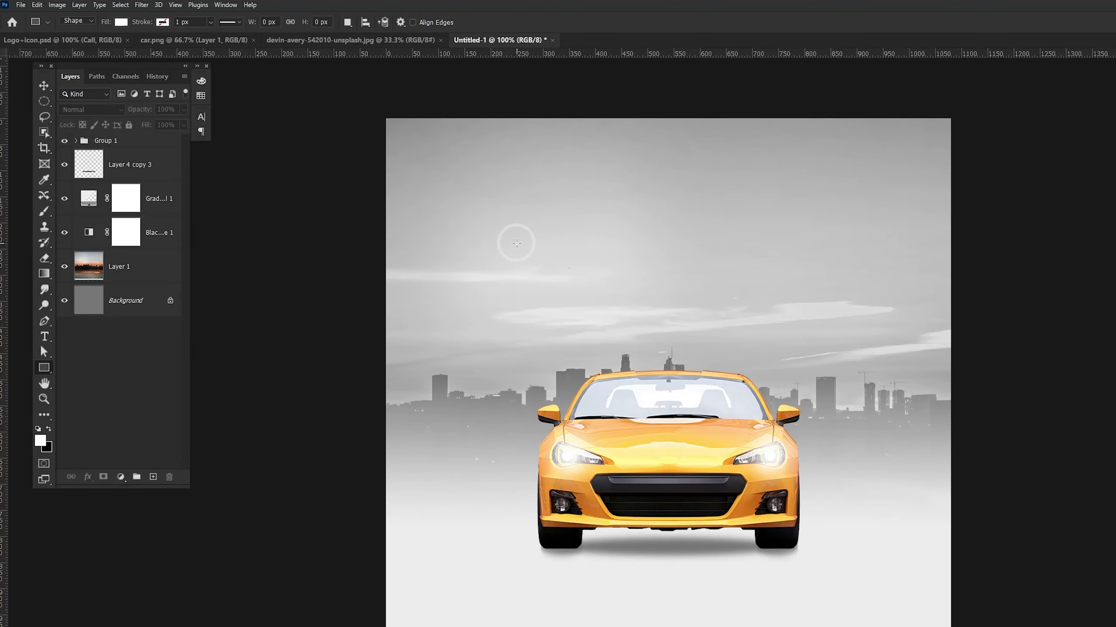
pyautogui.moveTo(511, 226); pyautogui.dragTo(584, 481)
pyautogui.hotkey('ctrl', 't')
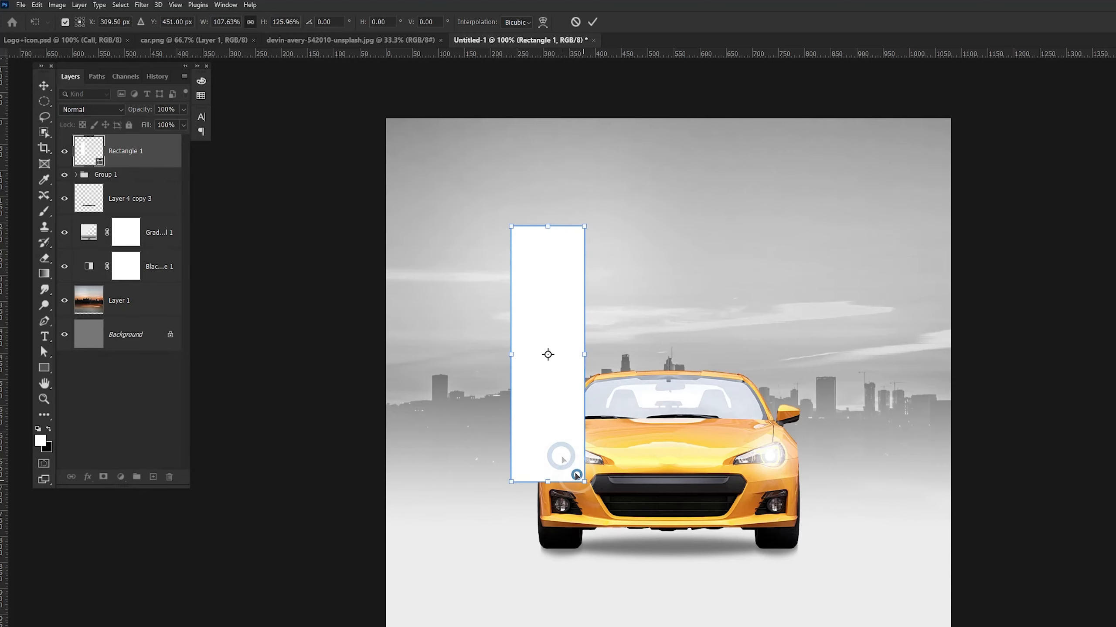
pyautogui.doubleClick(554, 424)
# Change the rectangle's fill color to #363533.
pyautogui.doubleClick(85, 152)
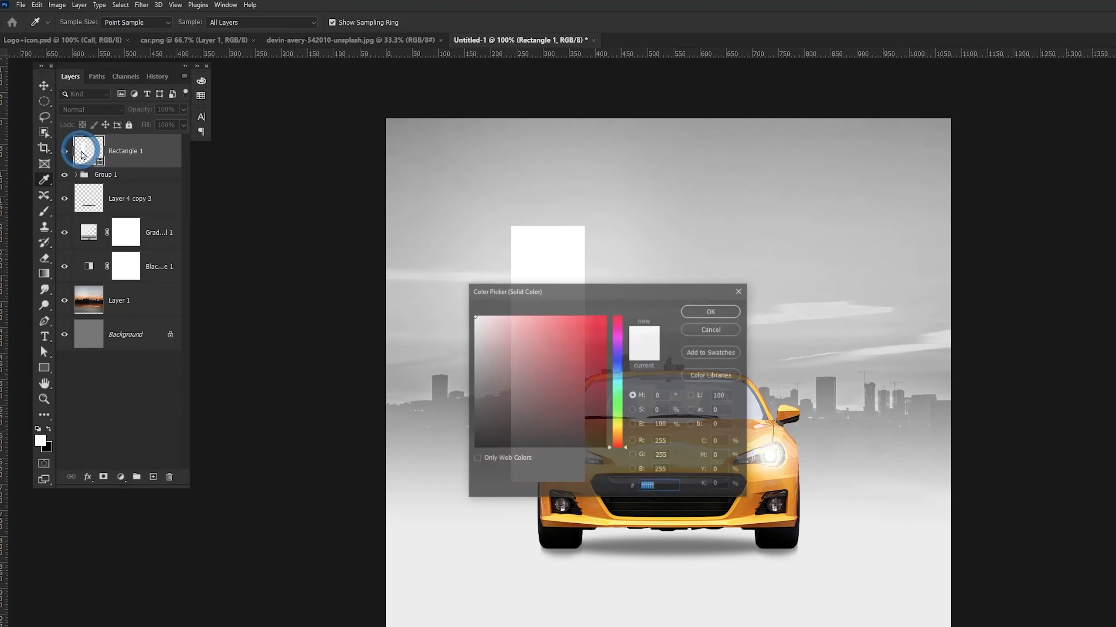
pyautogui.click(525, 379)
pyautogui.click(617, 415)
pyautogui.write('36')
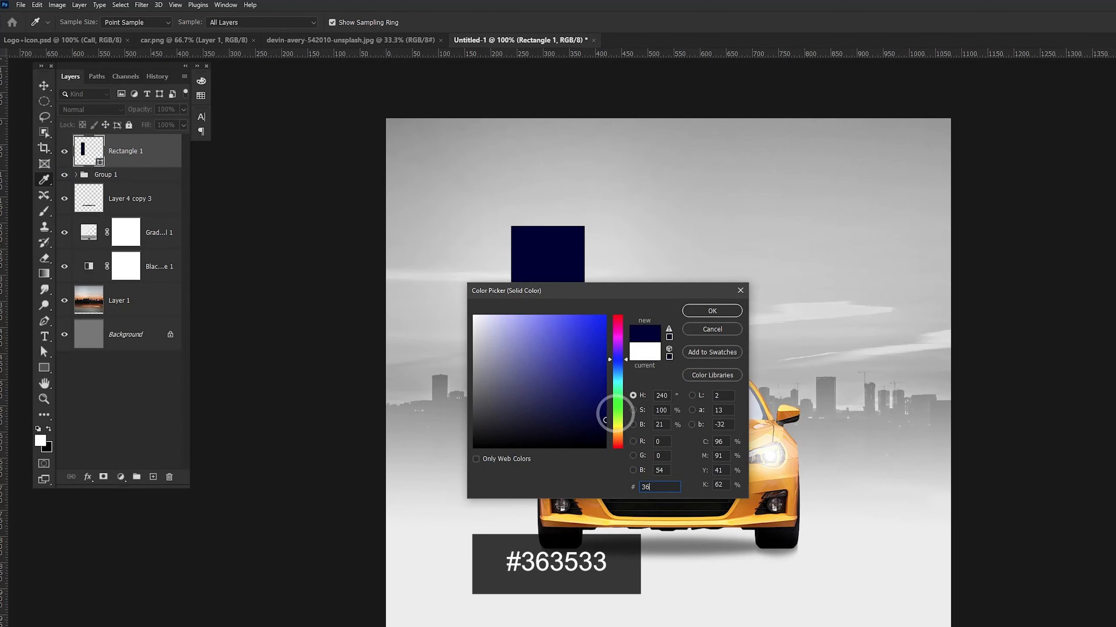
pyautogui.write('3533')
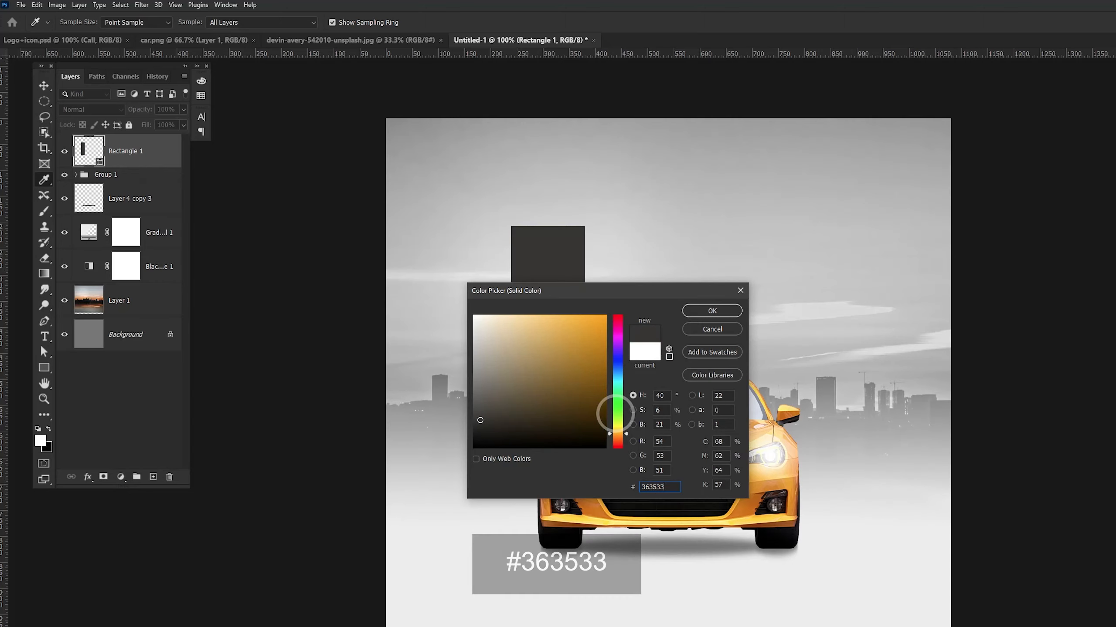
pyautogui.click(711, 311)
# Duplicate the dark rectangle twice to form three evenly spaced vertical bars and merge them into one shape layer.
pyautogui.press('v')
pyautogui.moveTo(535, 353); pyautogui.dragTo(776, 400)
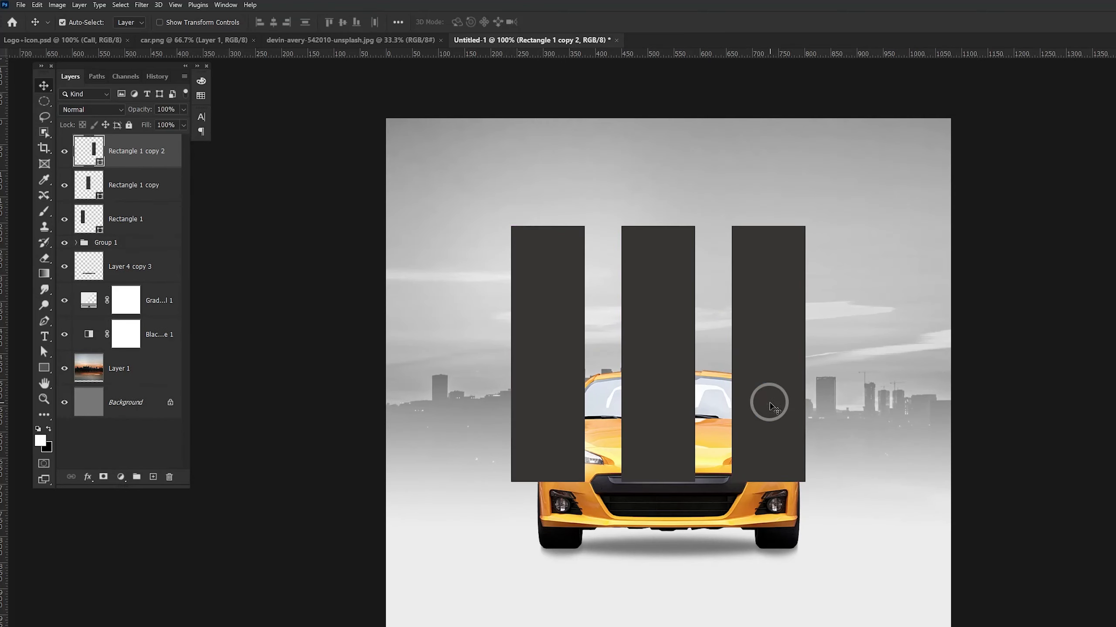
pyautogui.keyDown('shift'); pyautogui.click(148, 227); pyautogui.keyUp('shift')
pyautogui.hotkey('ctrl', 'e')
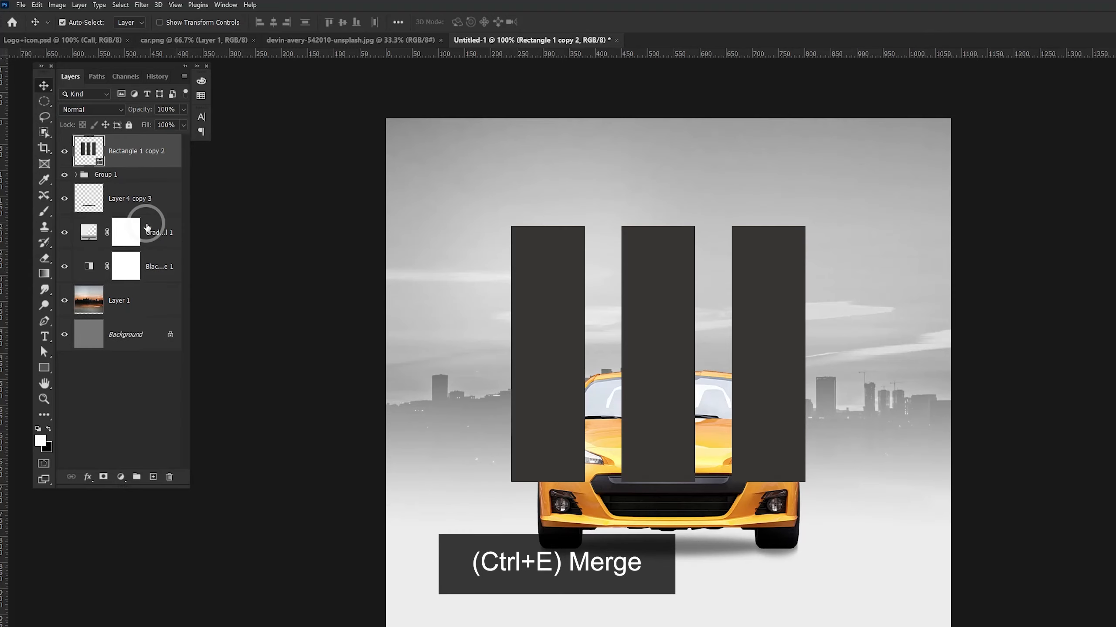
# Reorder the merged bars beneath the car shadow layer and position them centered behind the car.
pyautogui.moveTo(149, 153); pyautogui.dragTo(150, 215)
pyautogui.moveTo(649, 280); pyautogui.dragTo(657, 303)
pyautogui.moveTo(548, 245); pyautogui.dragTo(564, 317)
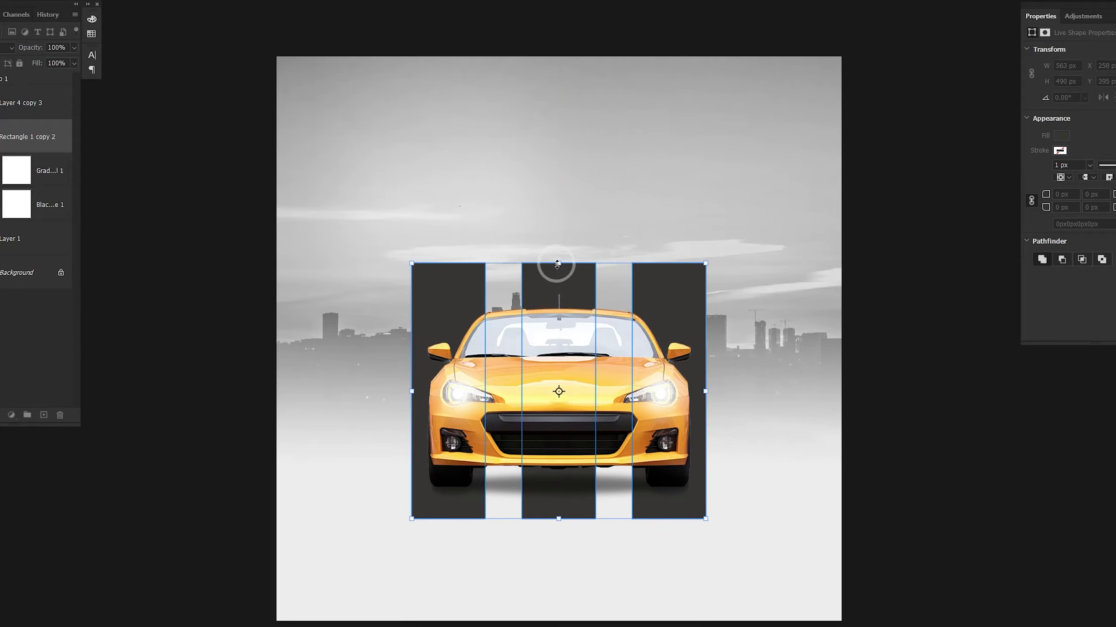
# Flatten the bars and distort them in perspective, narrowing the far edge behind the bumper and widening the near edge in front of the car.
pyautogui.moveTo(704, 263); pyautogui.dragTo(558, 440)
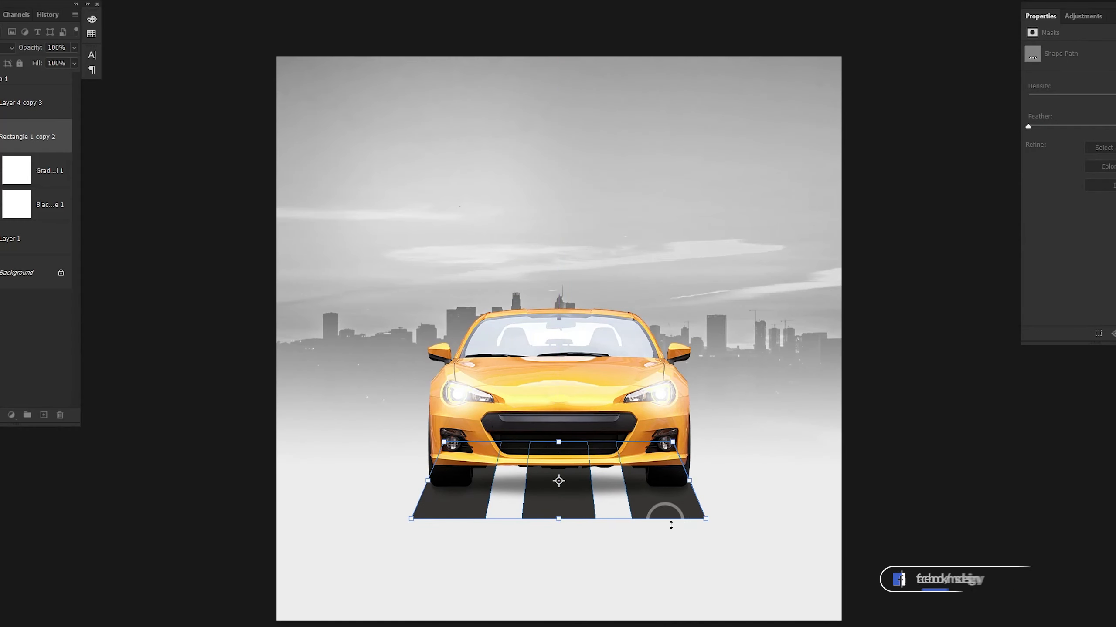
pyautogui.moveTo(705, 523); pyautogui.dragTo(771, 519)
pyautogui.moveTo(672, 442); pyautogui.dragTo(611, 452)
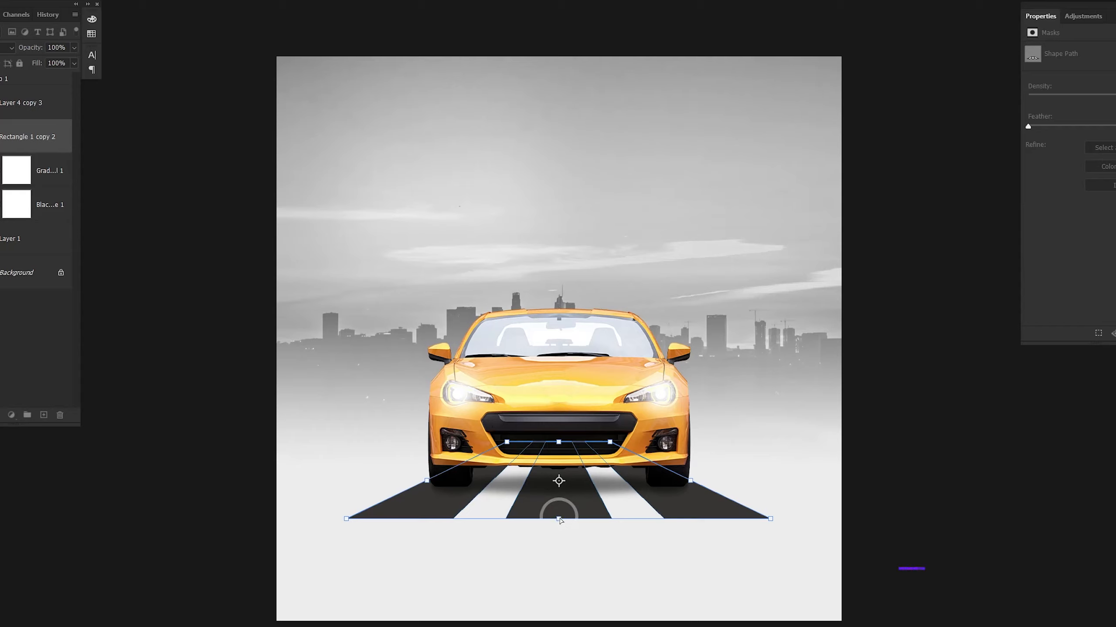
pyautogui.moveTo(610, 443); pyautogui.dragTo(604, 443)
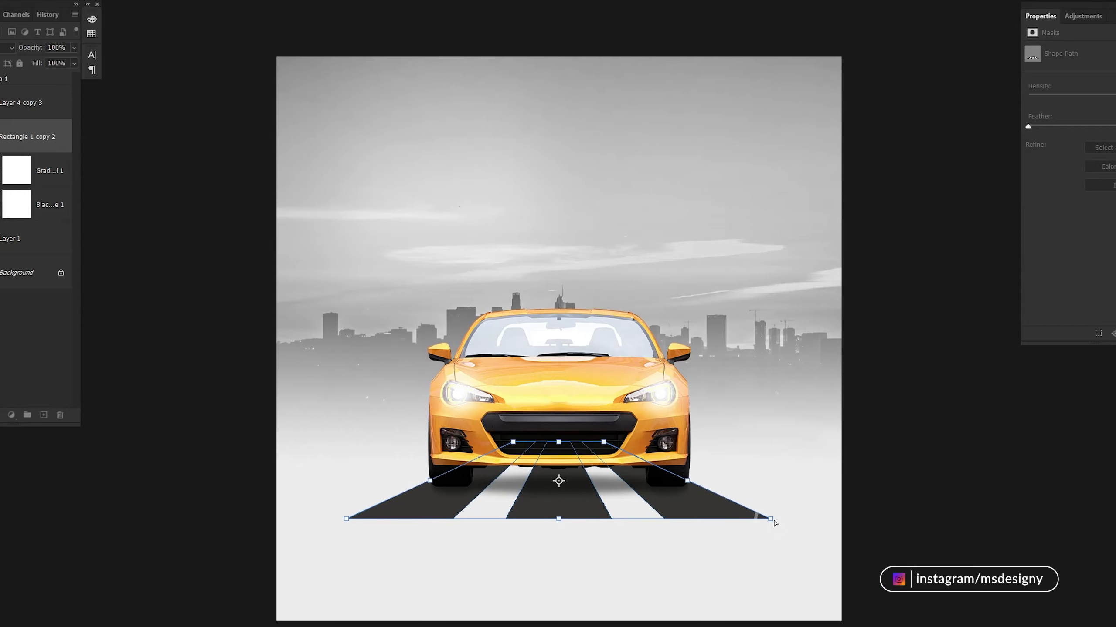
pyautogui.moveTo(771, 519); pyautogui.dragTo(776, 522)
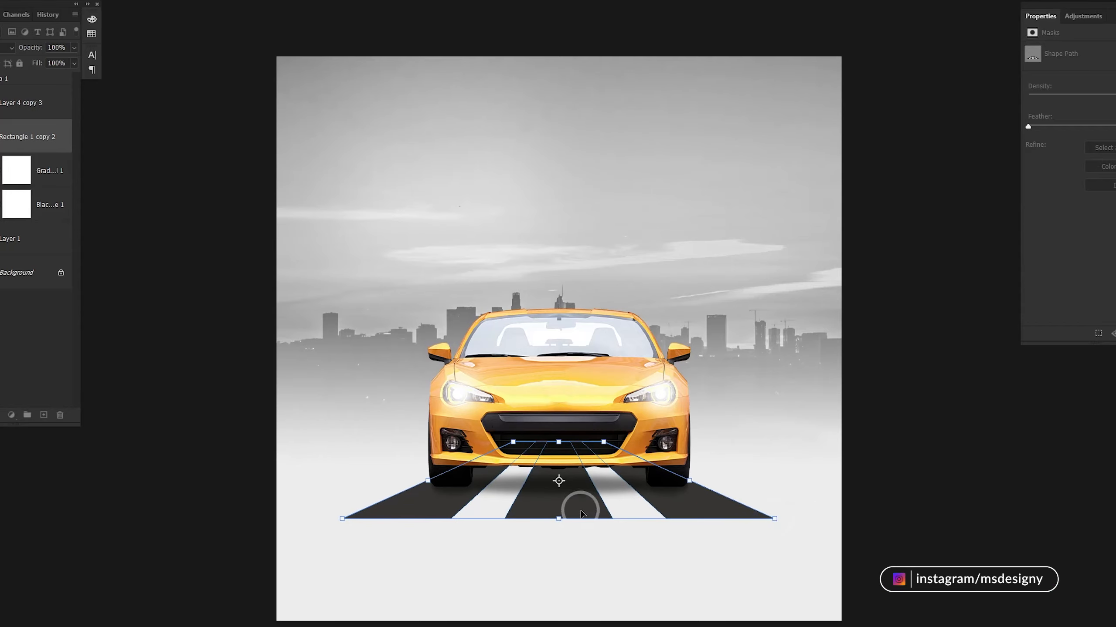
pyautogui.moveTo(580, 510); pyautogui.dragTo(576, 507)
pyautogui.press('Return')
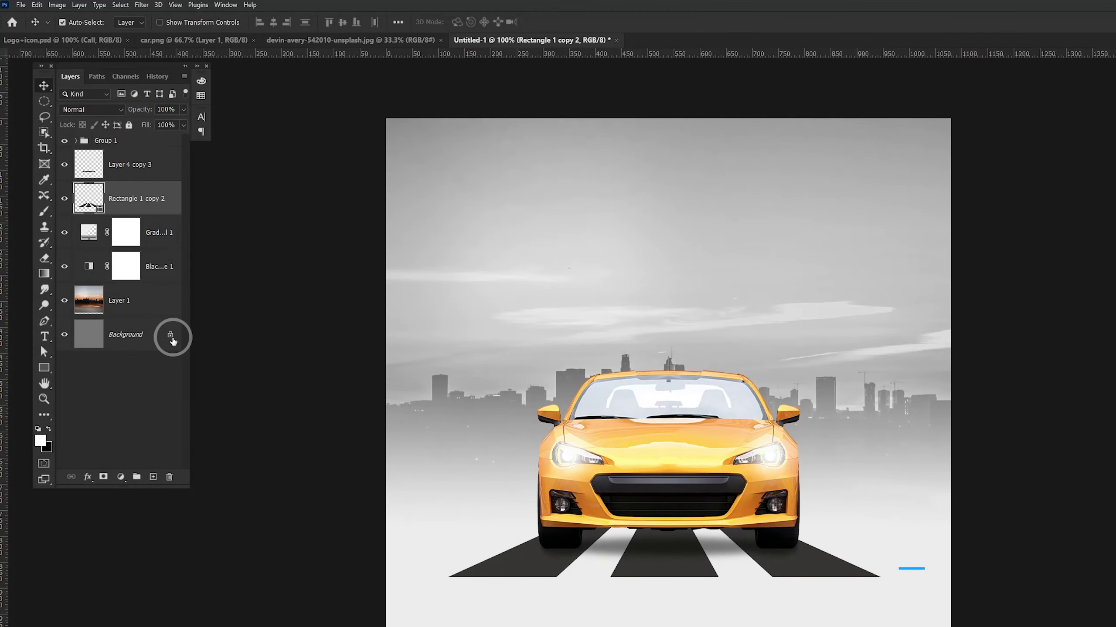
# Center the perspective road stripes horizontally on the canvas by aligning them with the background layer.
pyautogui.keyDown('ctrl'); pyautogui.click(33, 272); pyautogui.keyUp('ctrl')
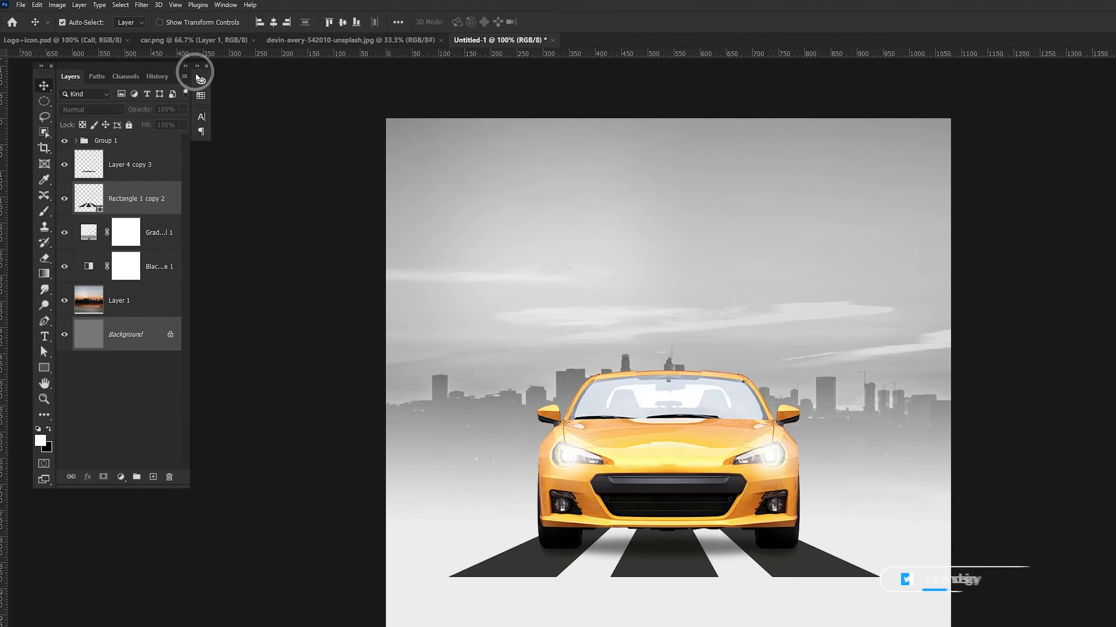
pyautogui.click(275, 25)
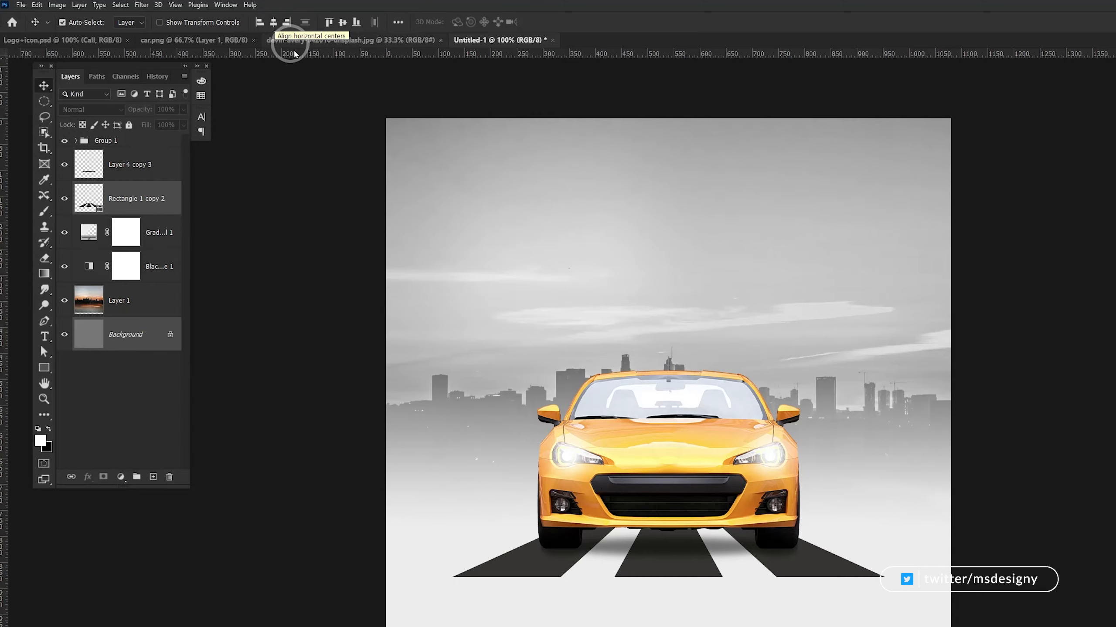
# Stretch the car shadow slightly downward and set its layer opacity to 60%.
pyautogui.click(137, 169)
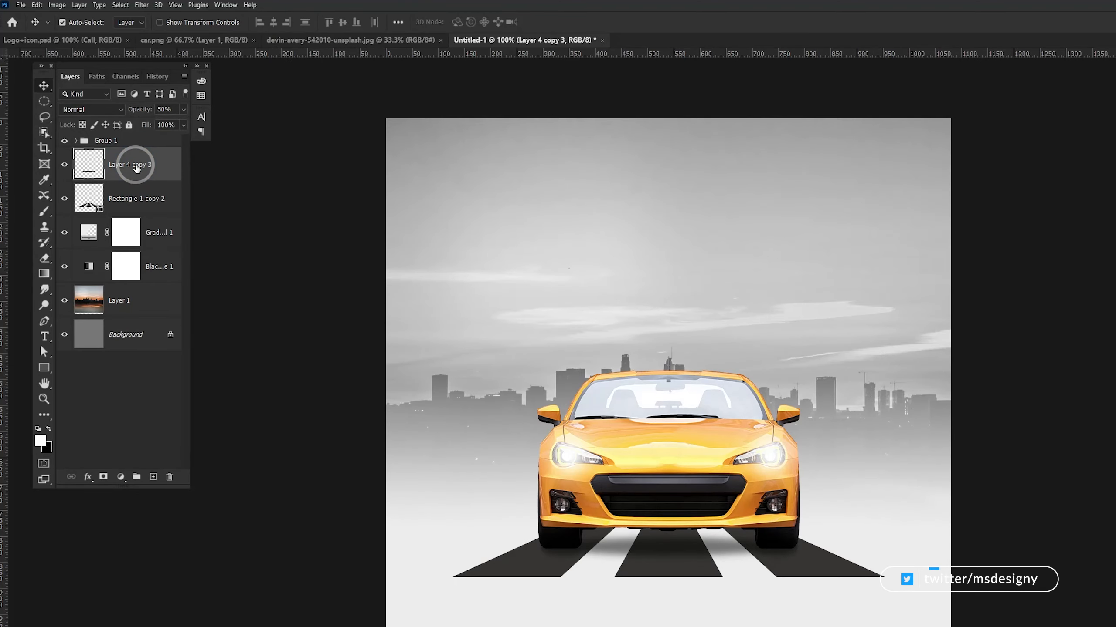
pyautogui.hotkey('ctrl', 't')
pyautogui.moveTo(684, 555); pyautogui.dragTo(685, 545)
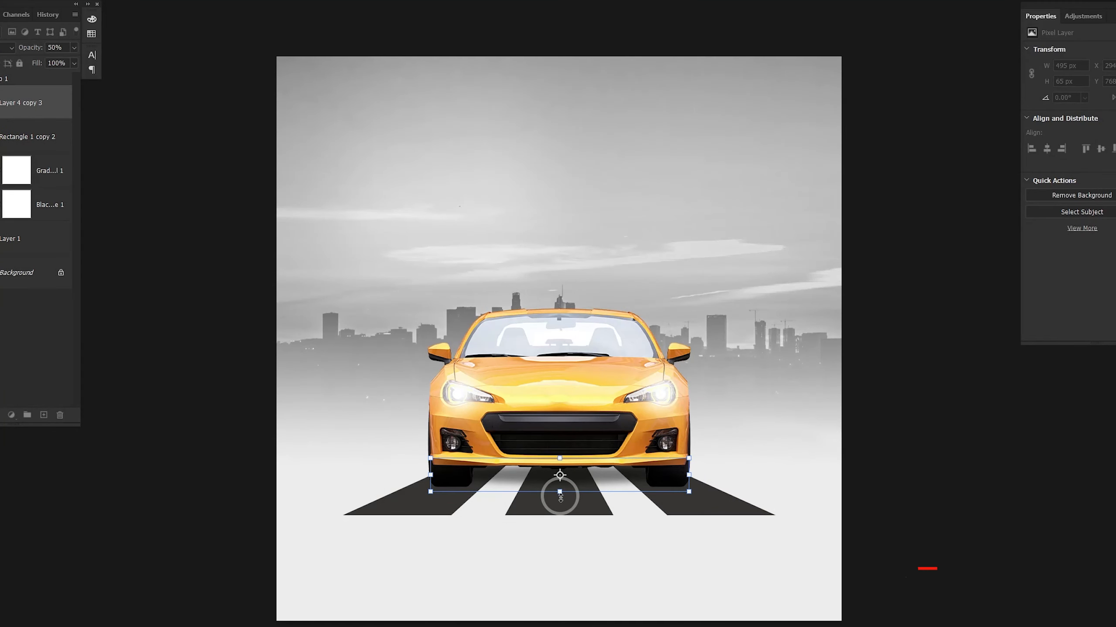
pyautogui.moveTo(560, 492); pyautogui.dragTo(560, 501)
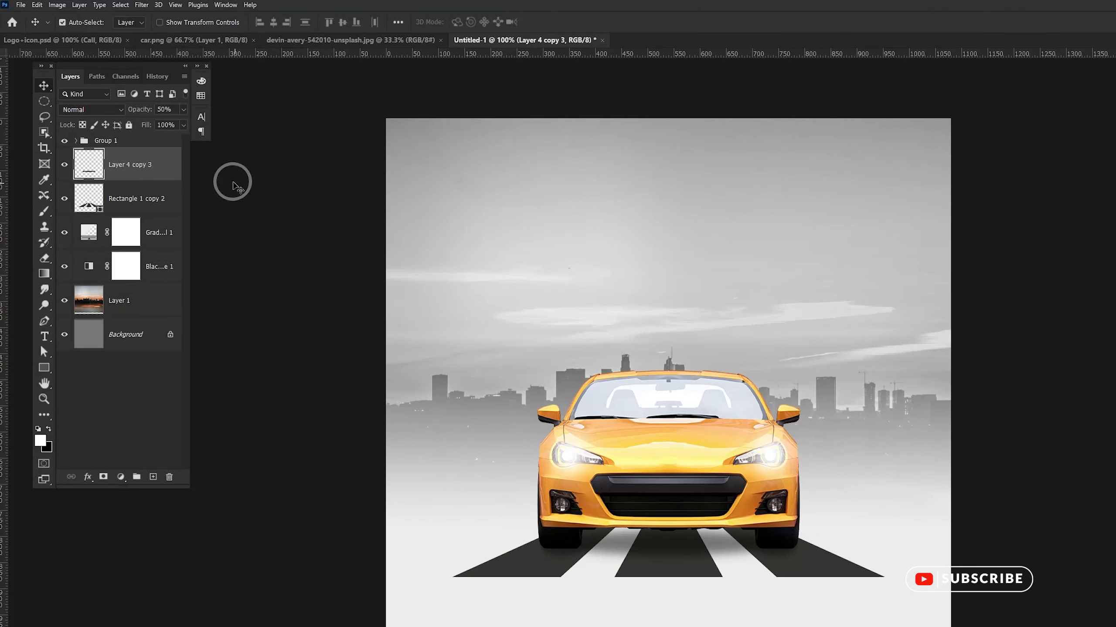
pyautogui.click(137, 109)
pyautogui.write('60')
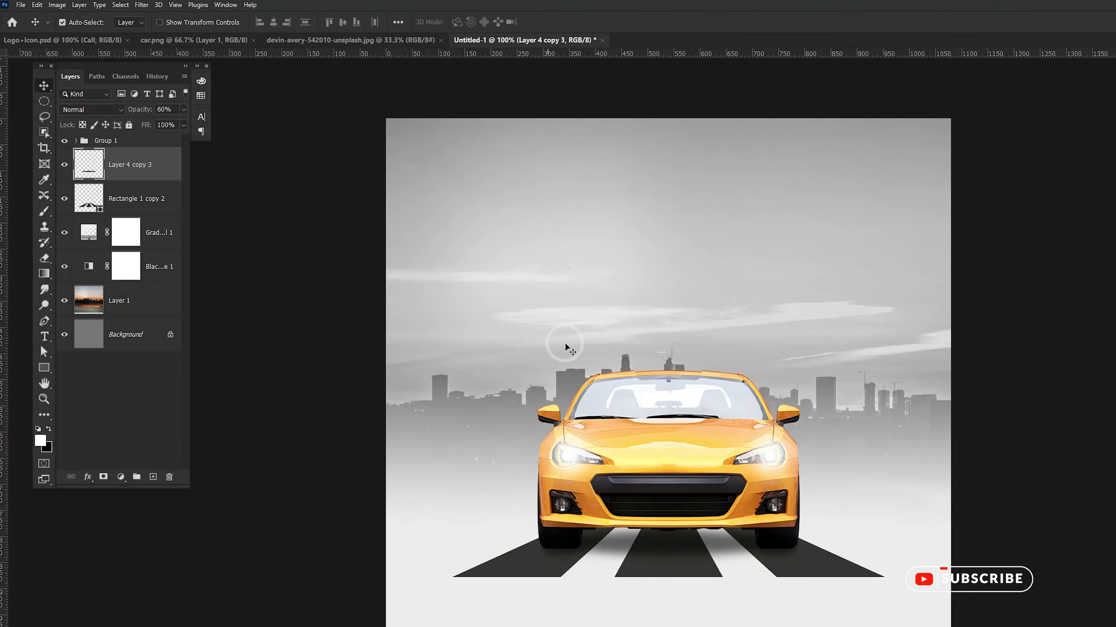
# Set the text style to Acumin Variable Concept ExtraCondensed Medium Italic, 100 pt, with the color sampled from the dark stripes.
pyautogui.click(201, 116)
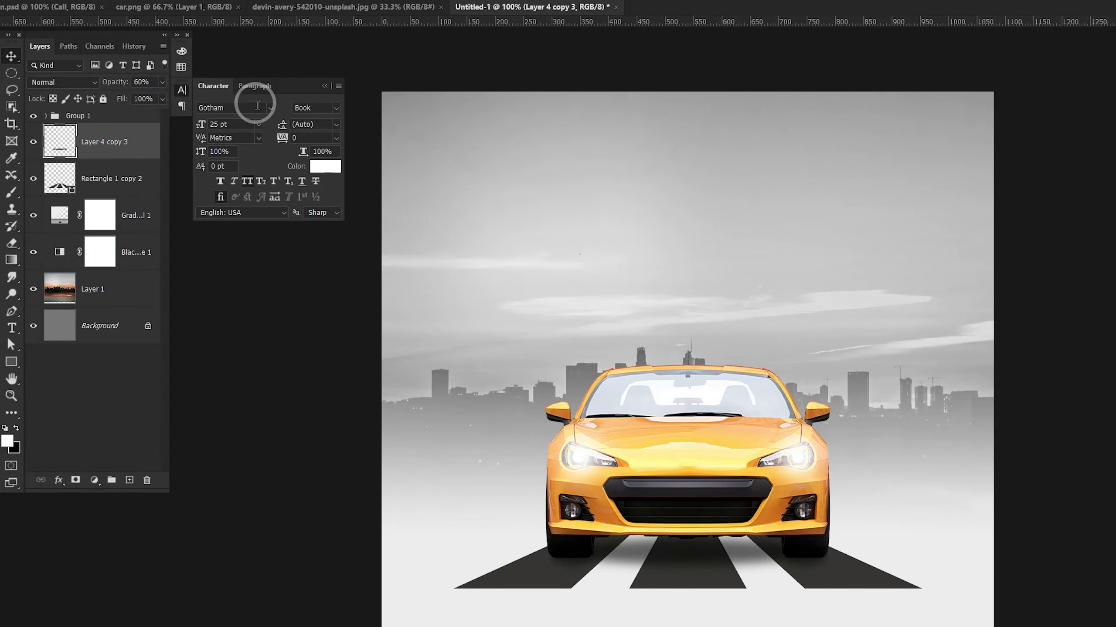
pyautogui.click(336, 111)
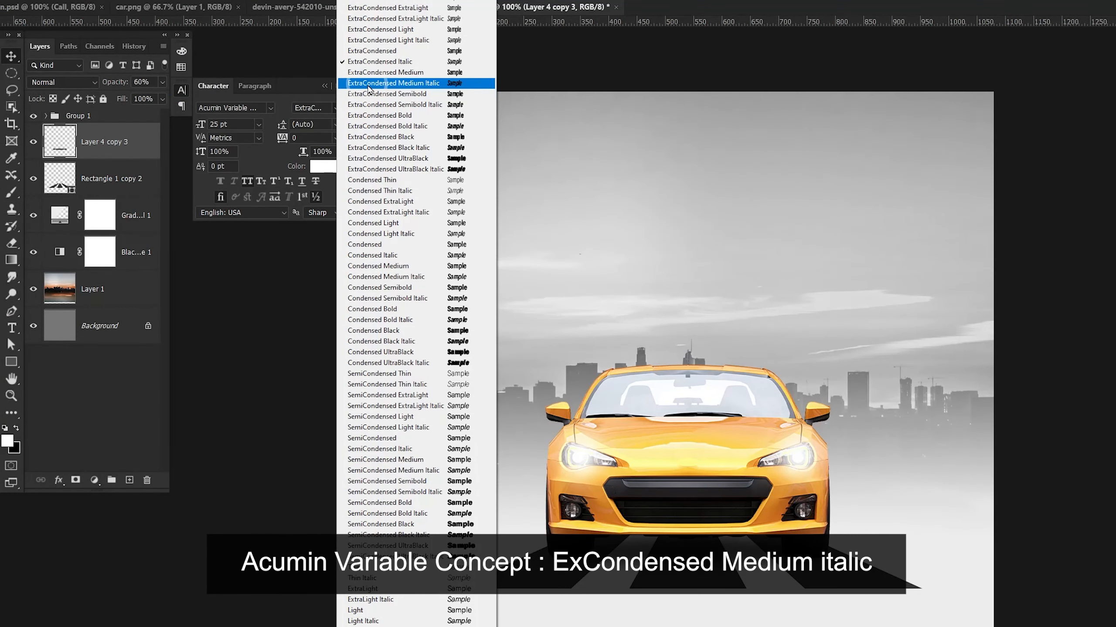
pyautogui.click(368, 84)
pyautogui.click(218, 124)
pyautogui.write('100')
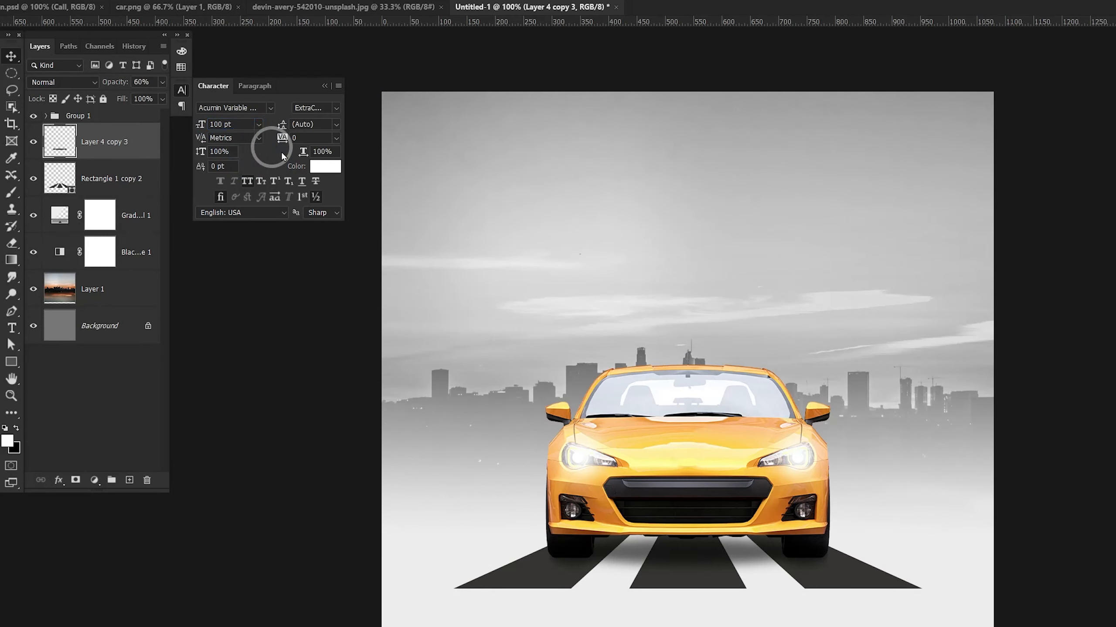
pyautogui.click(326, 166)
pyautogui.click(567, 567)
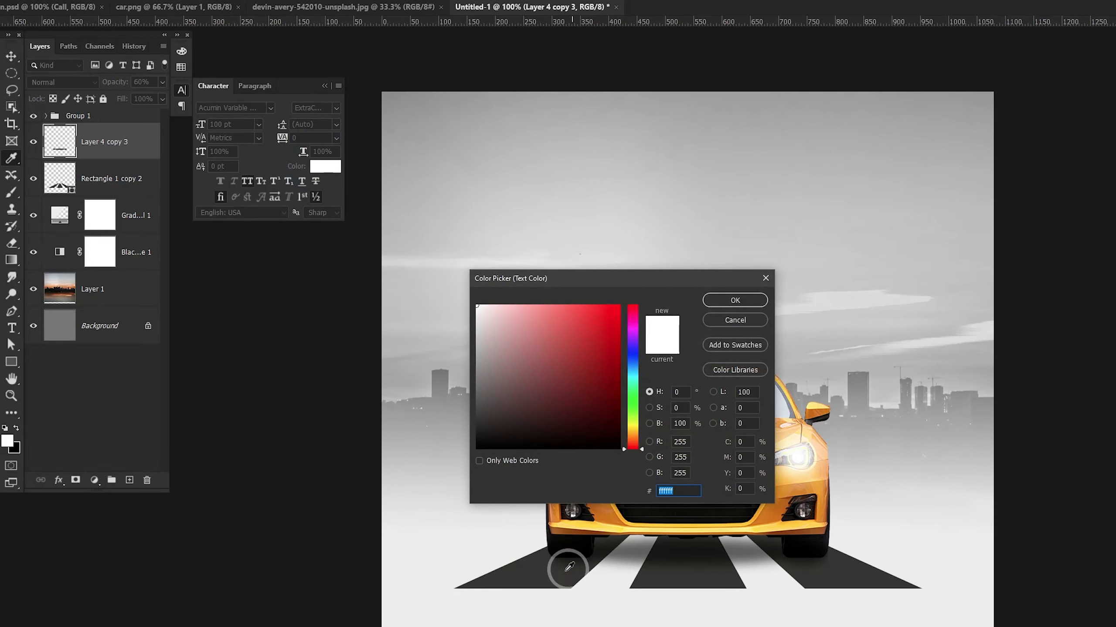
pyautogui.click(734, 300)
# Add the headline "RENTAL LUXURY CAR" in the sky above the car.
pyautogui.press('t')
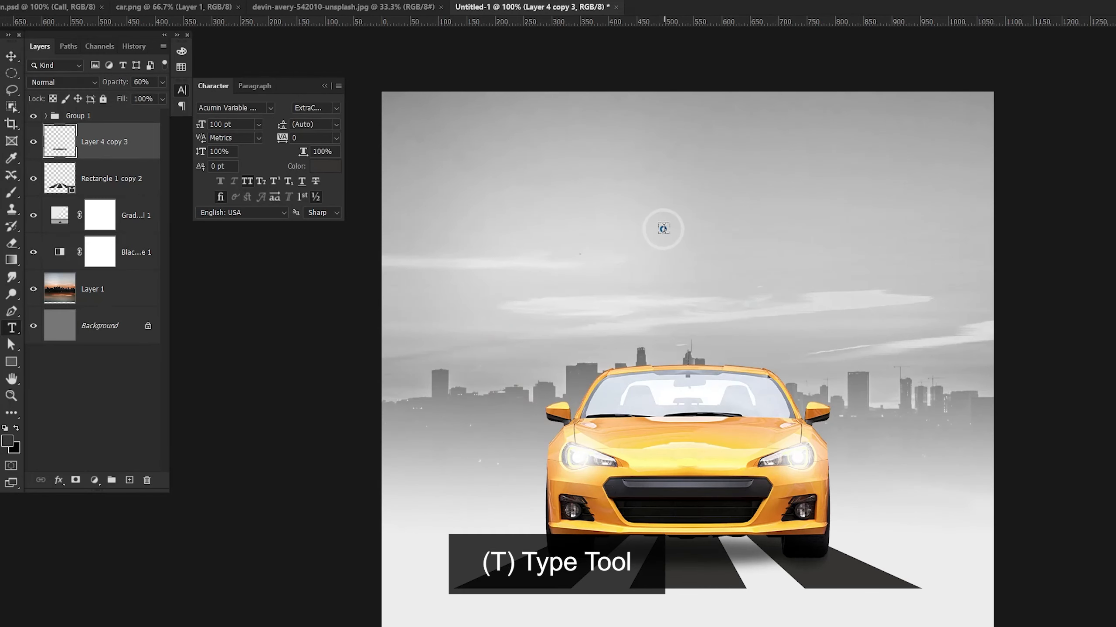
pyautogui.click(659, 229)
pyautogui.click(787, 364)
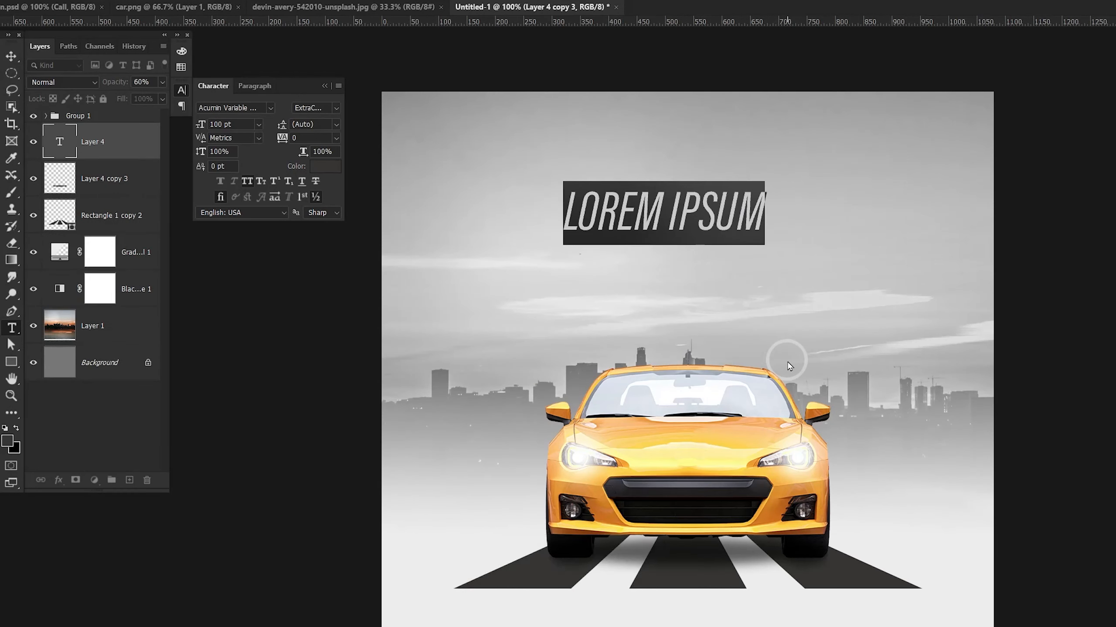
pyautogui.write('RENTAL LUXU')
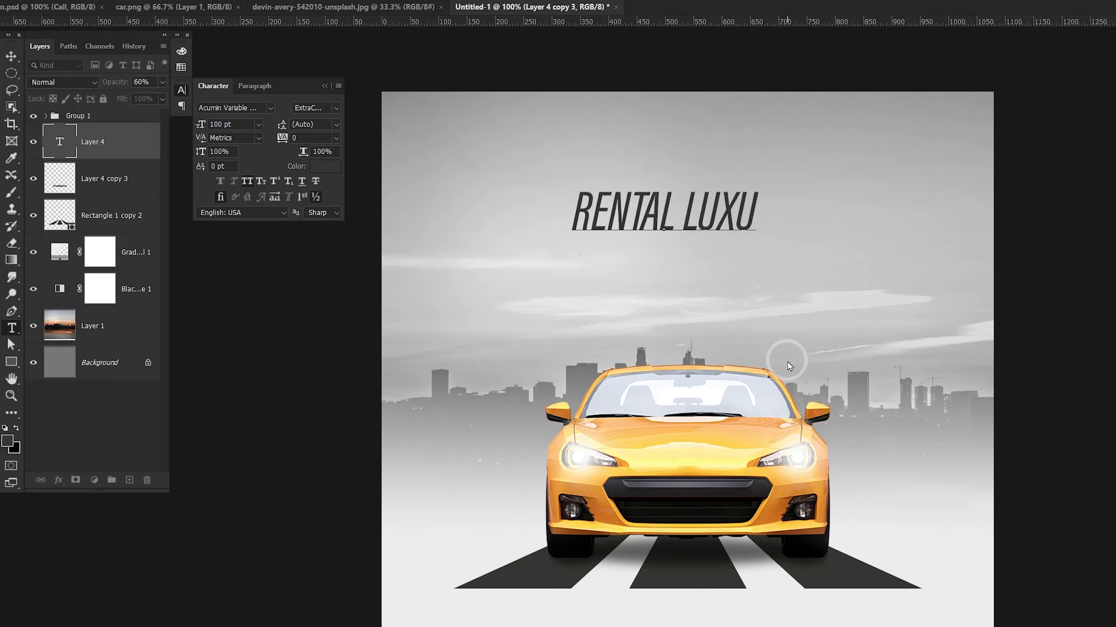
pyautogui.write('RY CAR')
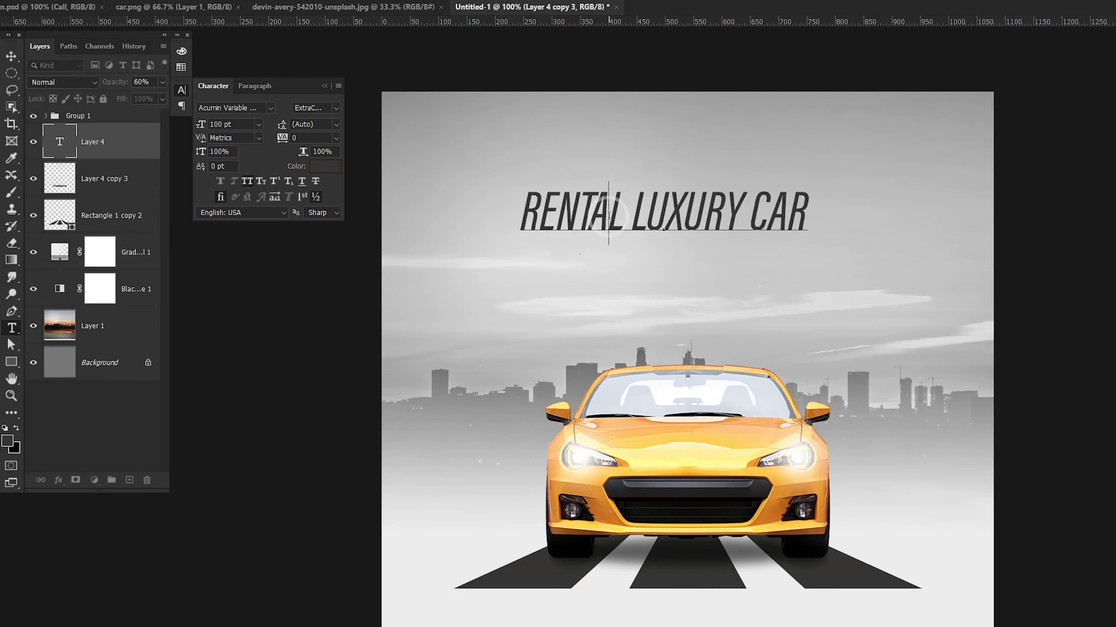
# Set the font size of the whole headline to 110 pt.
pyautogui.hotkey('ctrl', 'a')
pyautogui.click(231, 124)
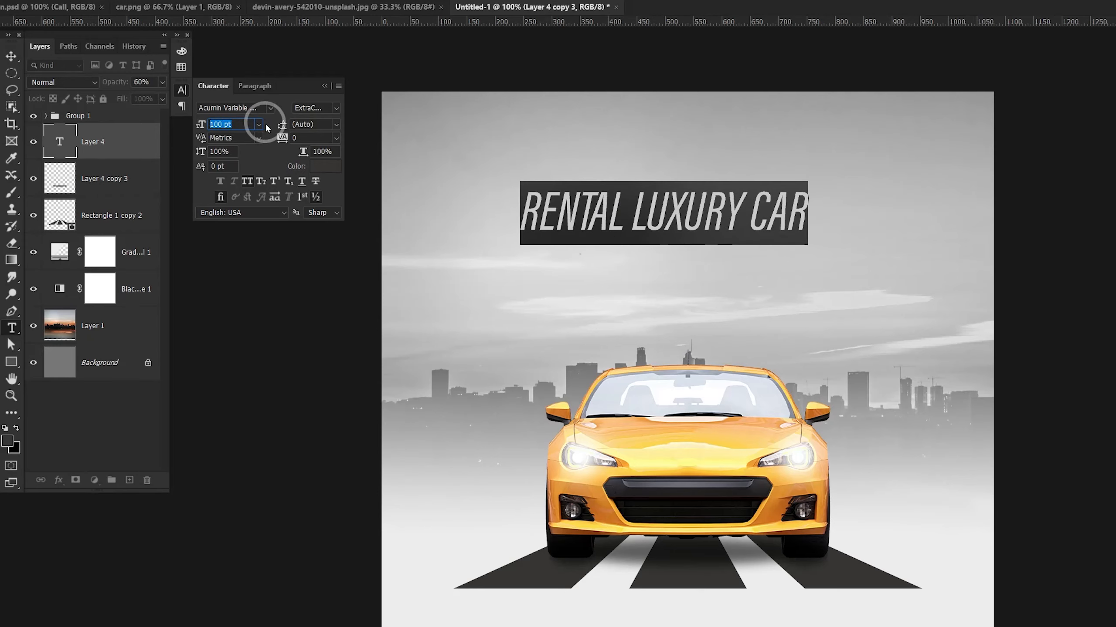
pyautogui.scroll(9, 222, 125)
pyautogui.scroll(1, 228, 123)
# Style the word "LUXURY" in ExtraCondensed Black Italic at 141 pt.
pyautogui.moveTo(629, 227); pyautogui.dragTo(749, 228)
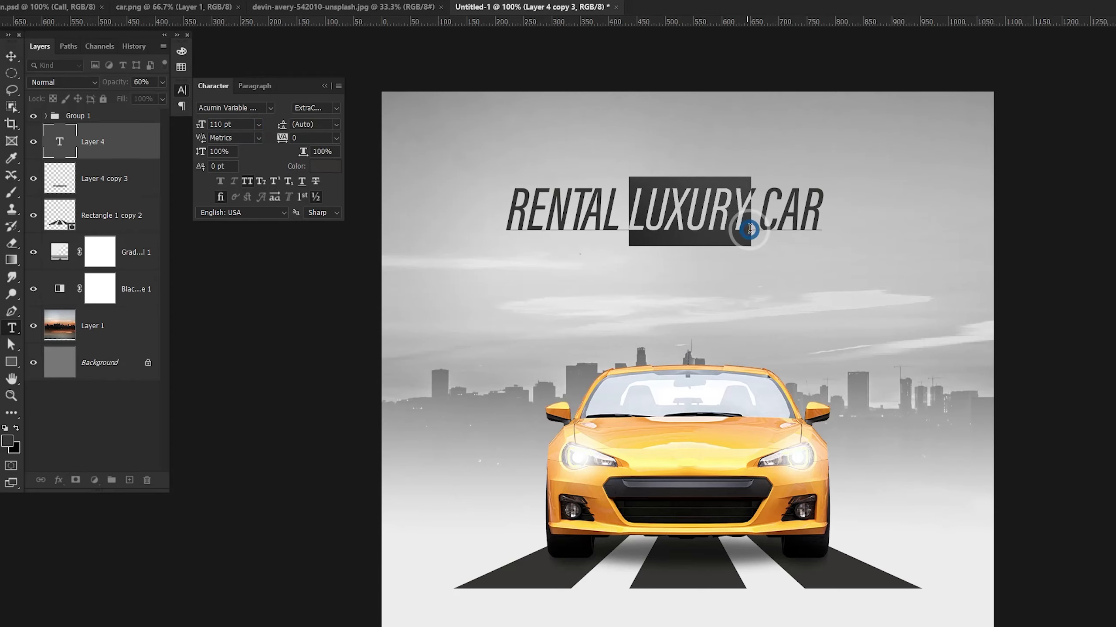
pyautogui.click(336, 109)
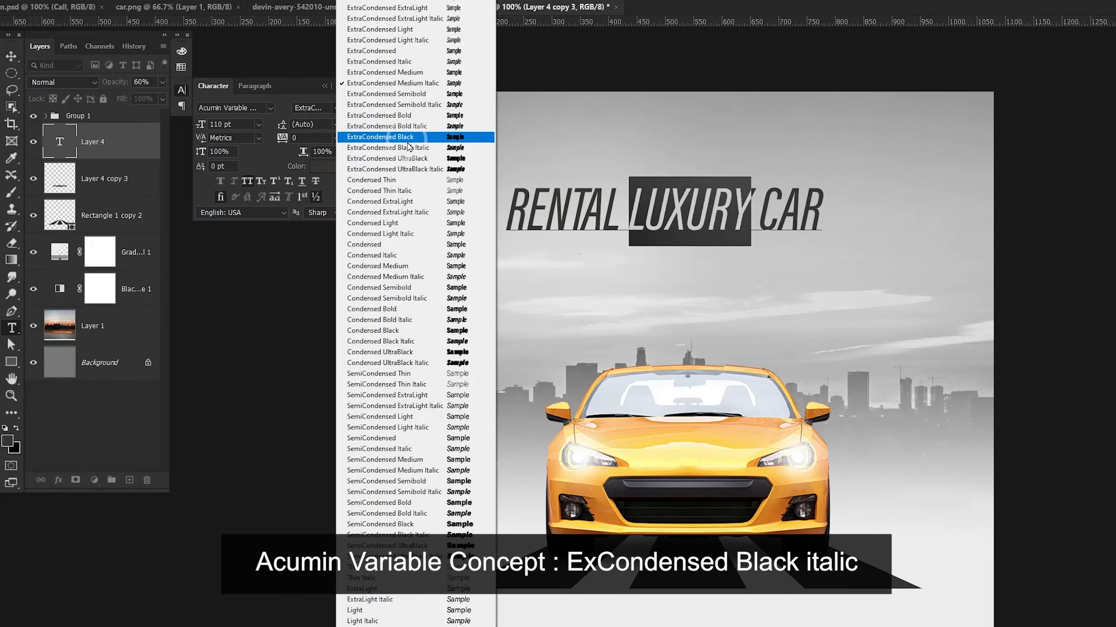
pyautogui.click(423, 151)
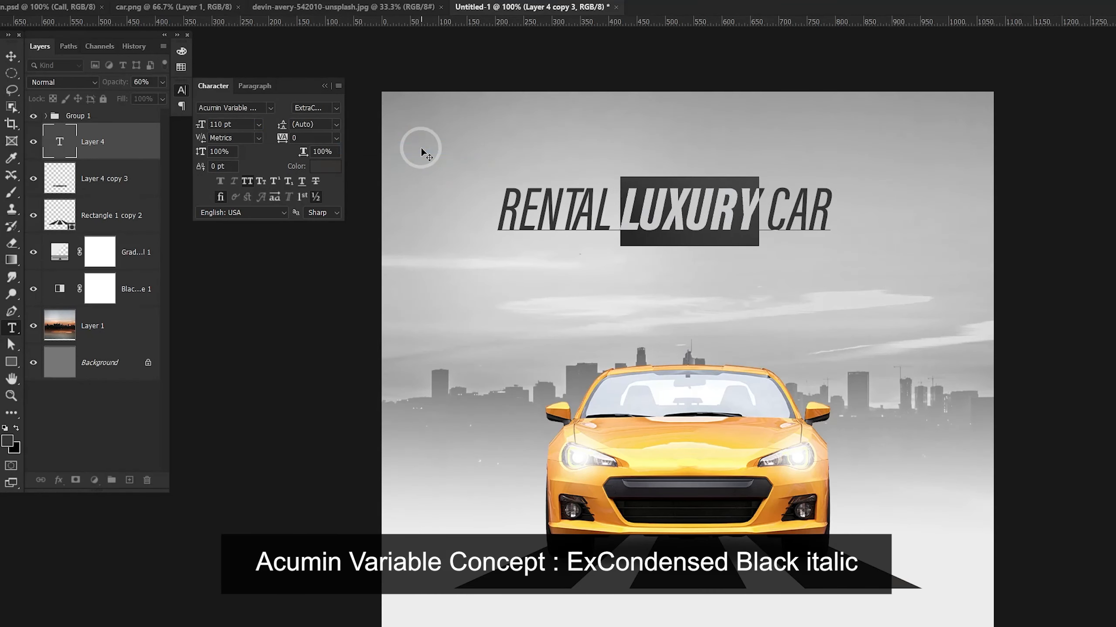
pyautogui.moveTo(200, 124); pyautogui.dragTo(219, 130)
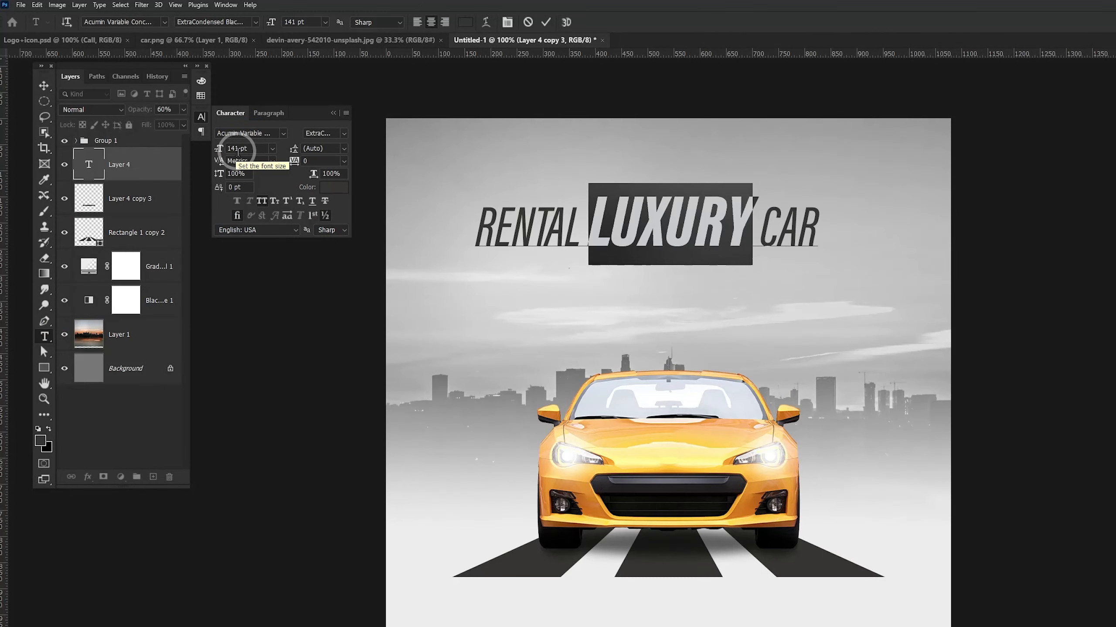
# Center the headline horizontally on the canvas and move its layer above Group 1.
pyautogui.click(39, 91)
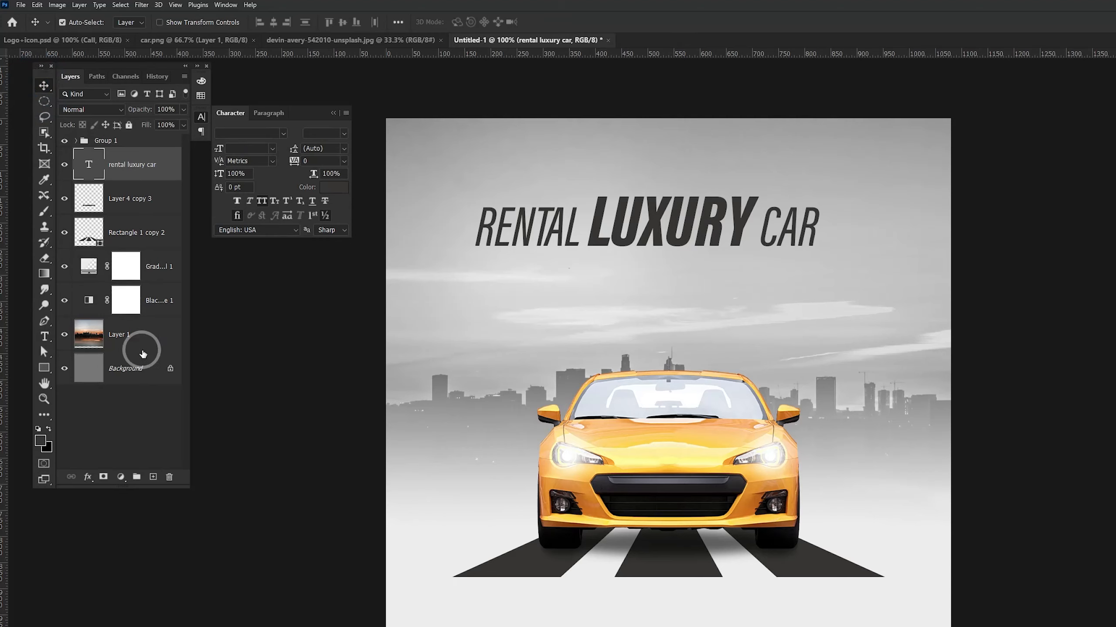
pyautogui.keyDown('ctrl'); pyautogui.click(152, 377); pyautogui.keyUp('ctrl')
pyautogui.click(273, 22)
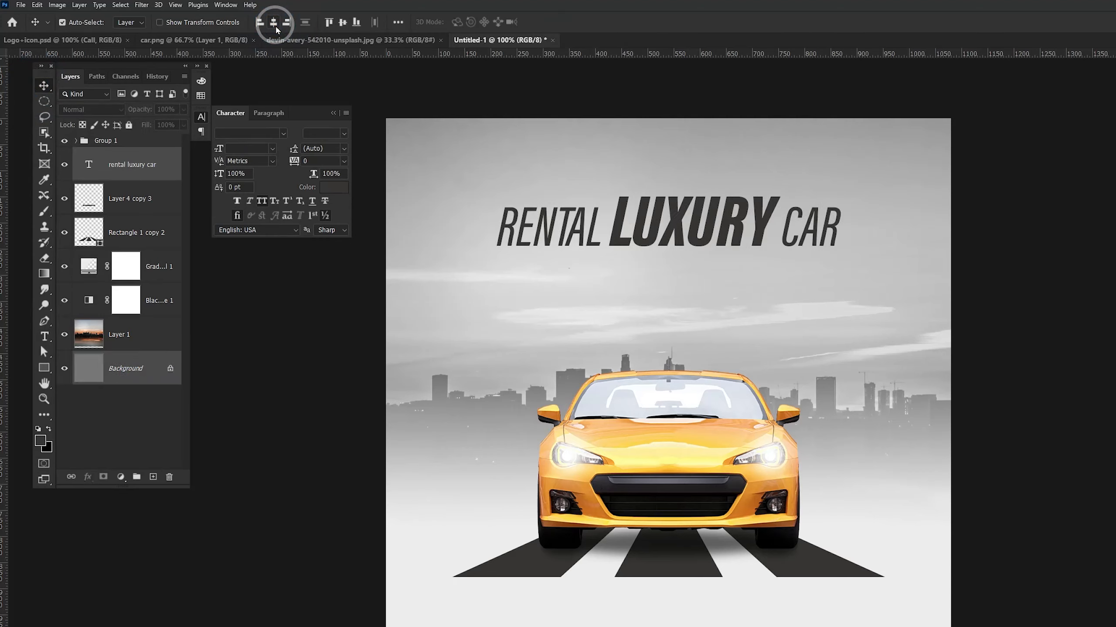
pyautogui.click(200, 116)
pyautogui.moveTo(176, 166); pyautogui.dragTo(123, 138)
# Convert Group 1, the car shadow and the road stripes into one smart object named "car".
pyautogui.click(124, 177)
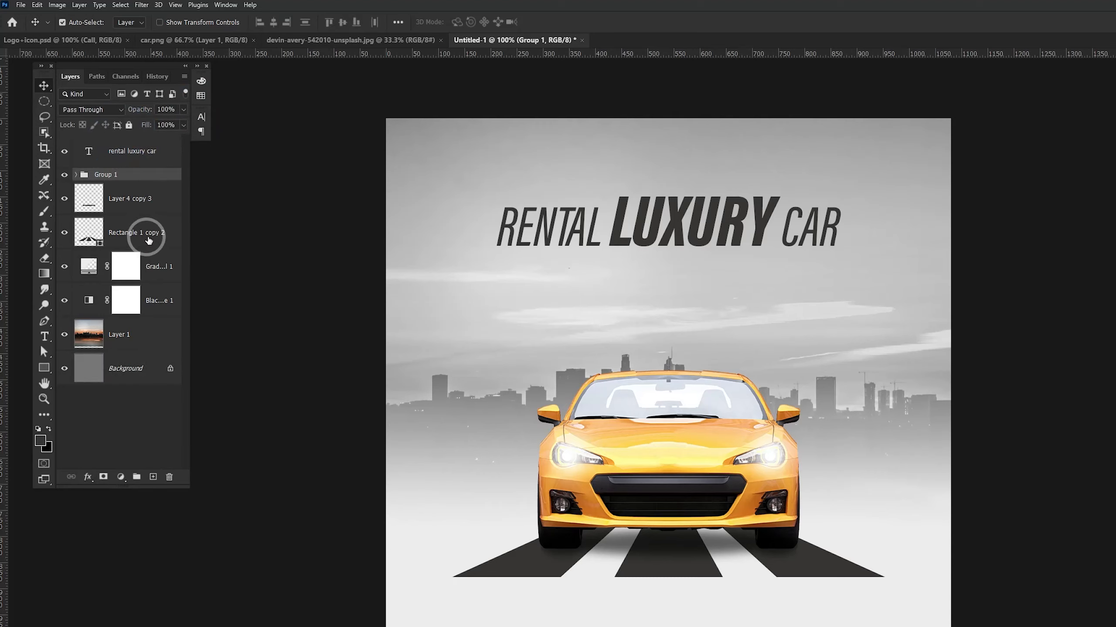
pyautogui.keyDown('shift'); pyautogui.click(148, 241); pyautogui.keyUp('shift')
pyautogui.rightClick(143, 175)
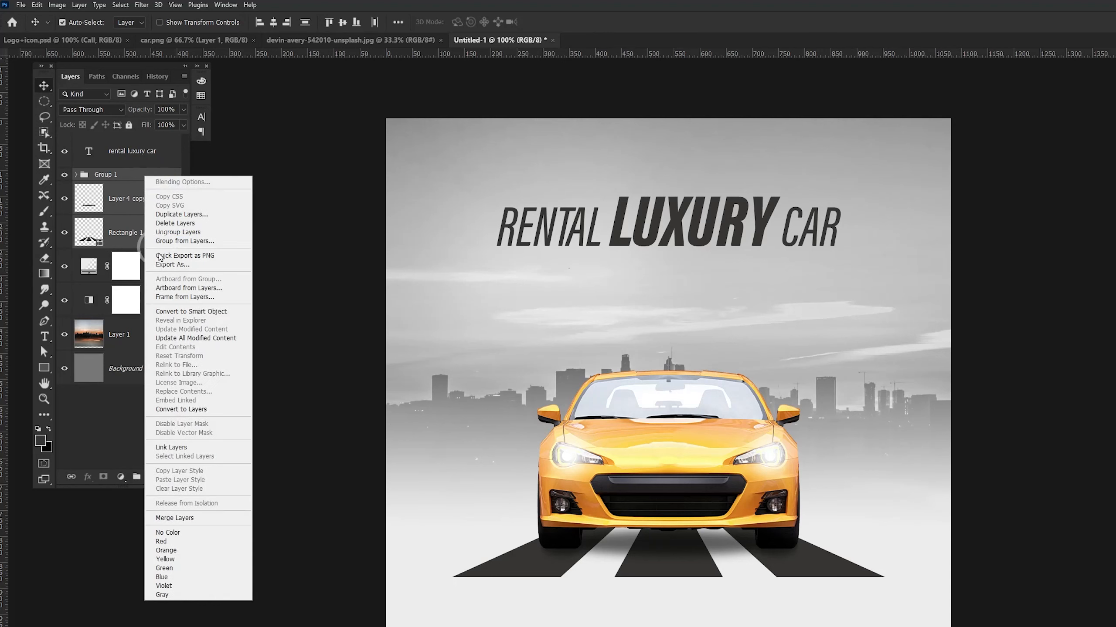
pyautogui.click(180, 312)
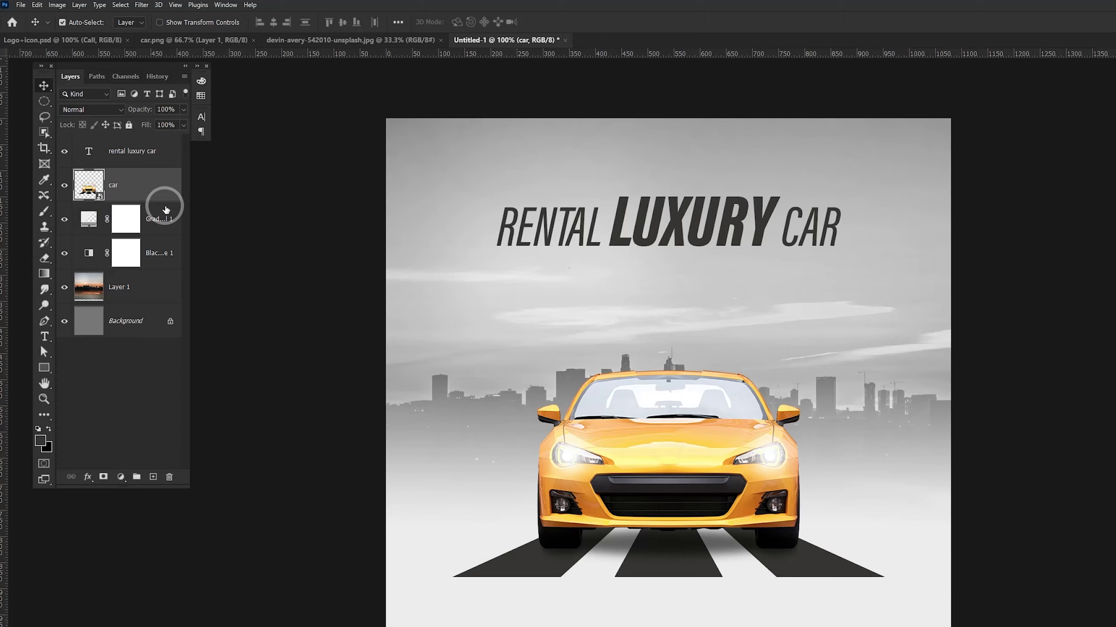
pyautogui.click(64, 185)
pyautogui.click(65, 185)
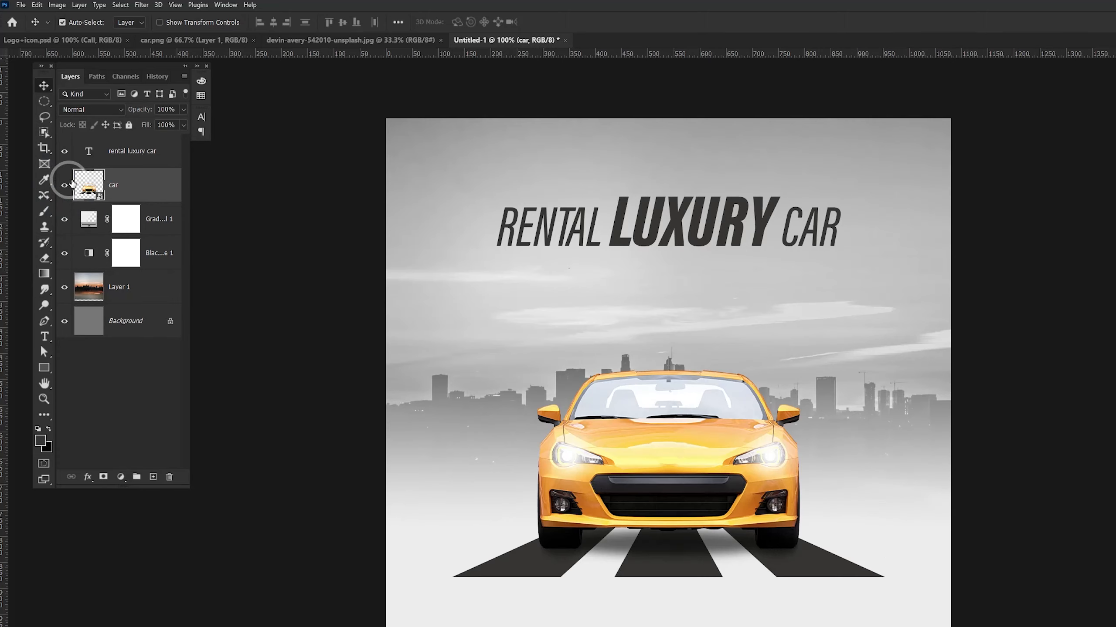
# Create a new layer above the headline and set the foreground color to #feb821.
pyautogui.click(143, 155)
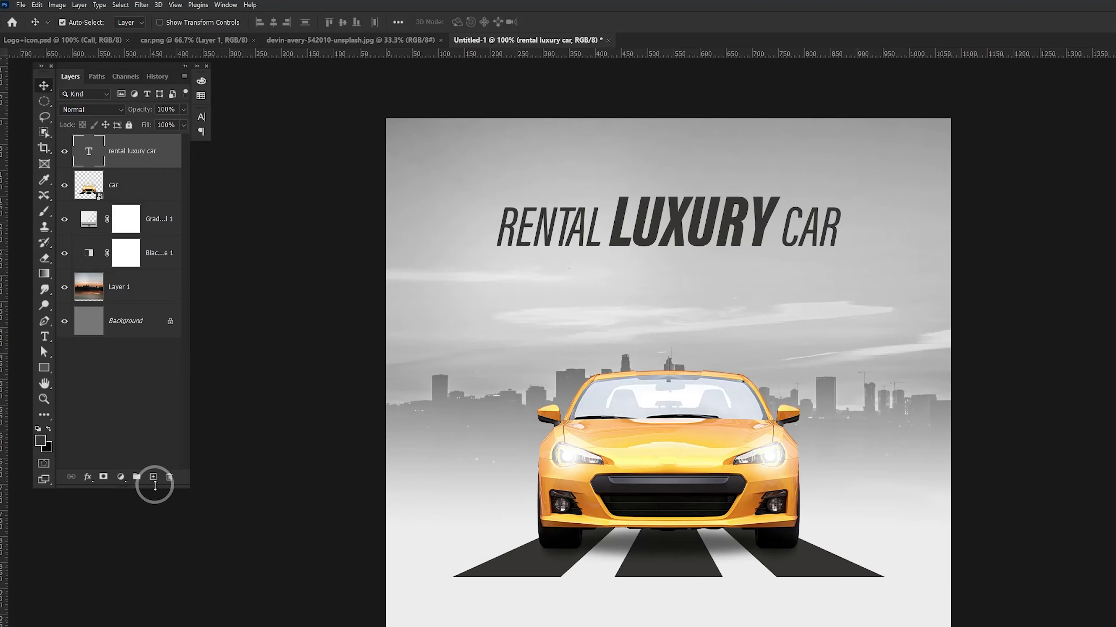
pyautogui.click(153, 478)
pyautogui.click(39, 445)
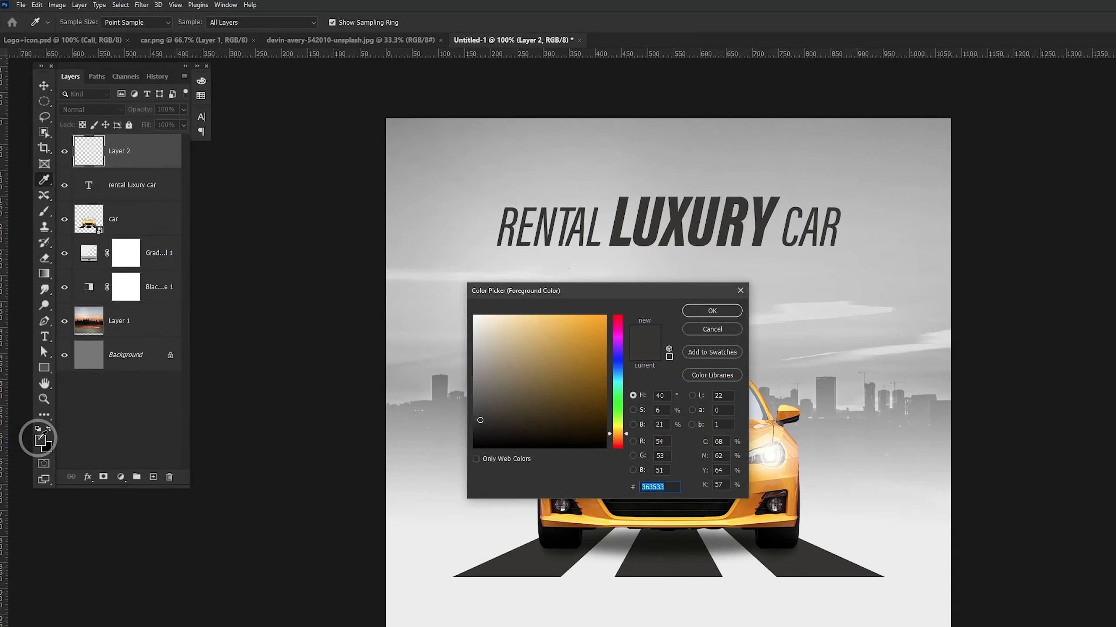
pyautogui.write('fe')
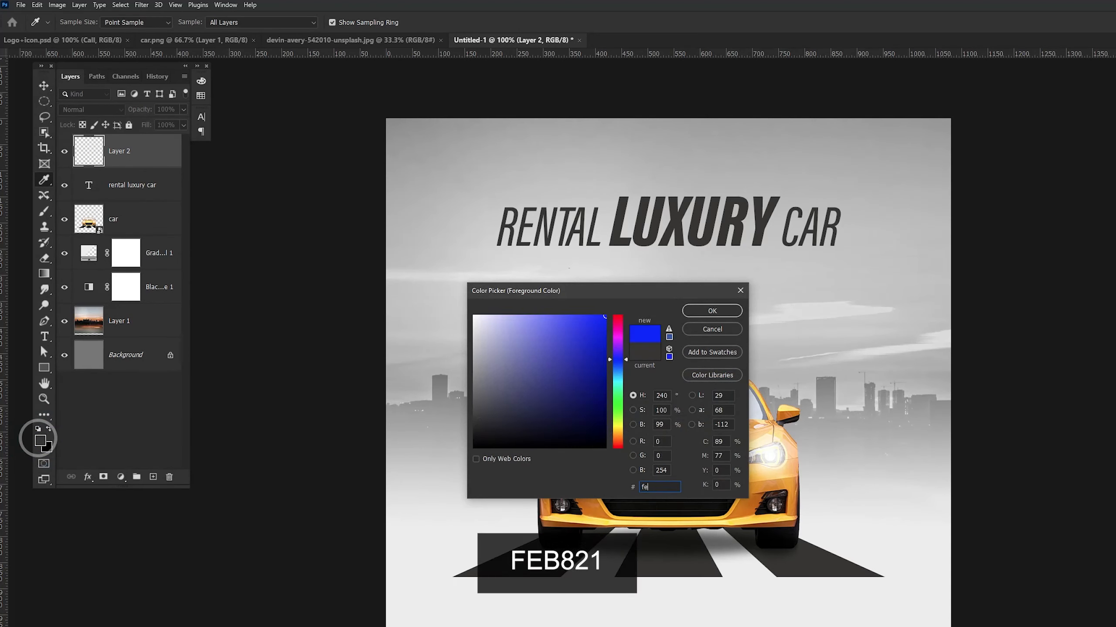
pyautogui.write('b821')
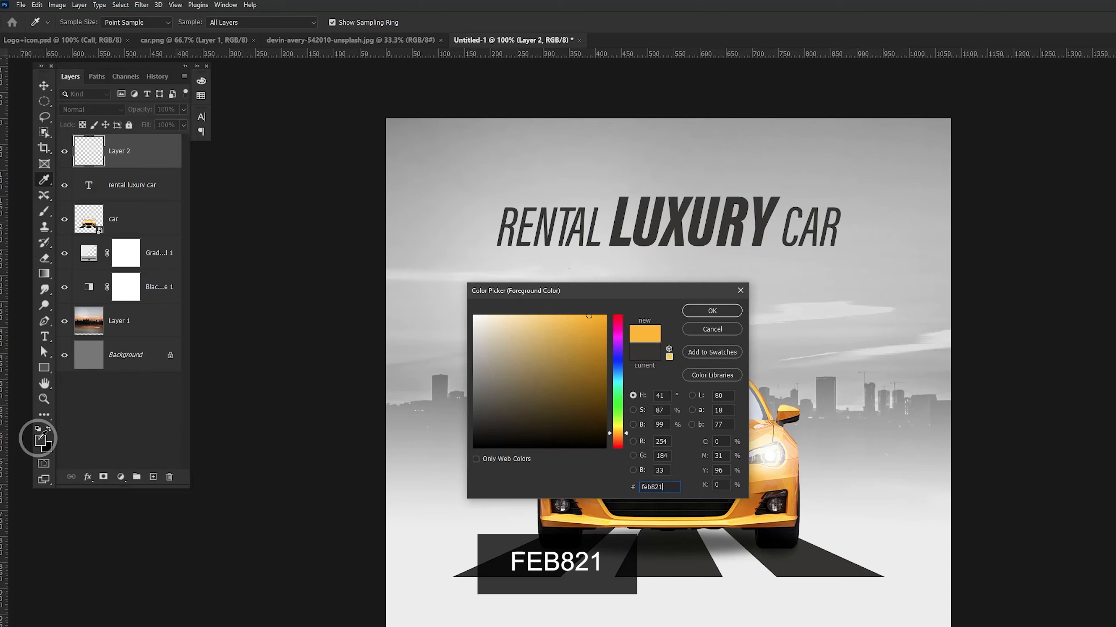
pyautogui.click(712, 311)
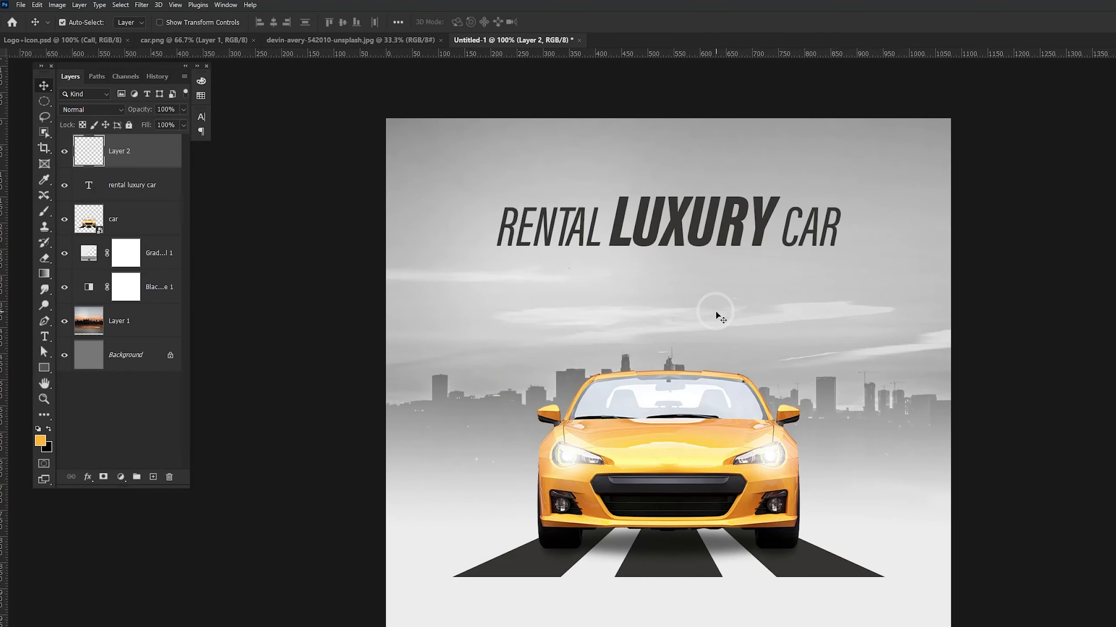
# Paint a single soft round orange dab with the Brush tool in the sky between the headline and the car.
pyautogui.press('b')
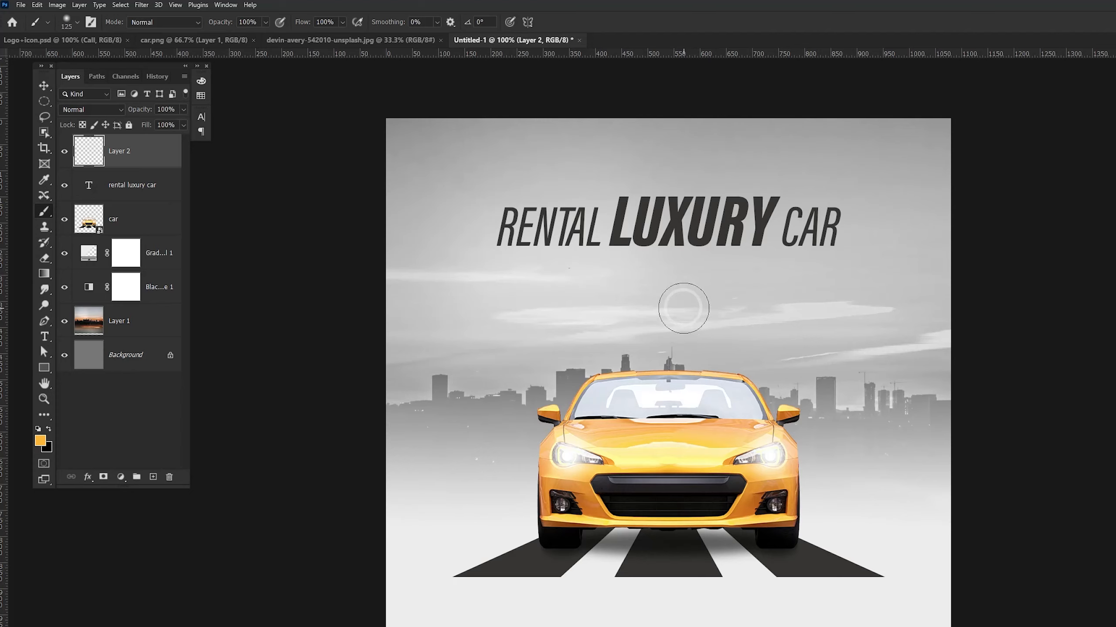
pyautogui.press(']')
pyautogui.click(685, 307)
# On a new layer above the orange glow, paint a flattened horizontal orange dab across it with the soft round brush at 300 px.
pyautogui.press(']')
pyautogui.press(']')
pyautogui.press(']')
pyautogui.press(']')
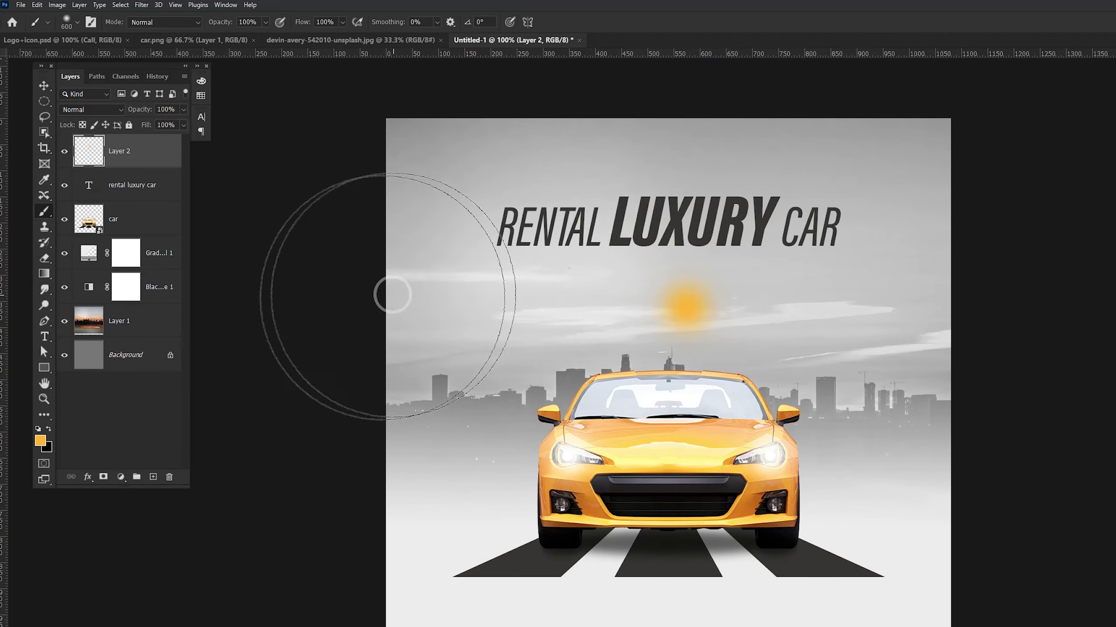
pyautogui.click(153, 477)
pyautogui.rightClick(690, 308)
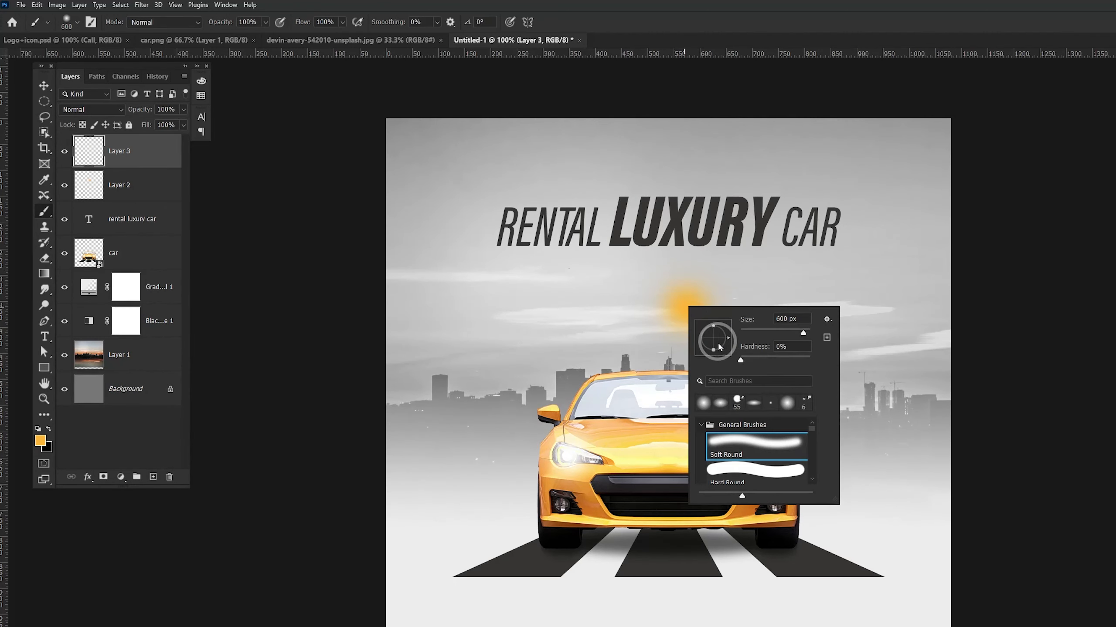
pyautogui.moveTo(714, 350); pyautogui.dragTo(715, 340)
pyautogui.click(701, 311)
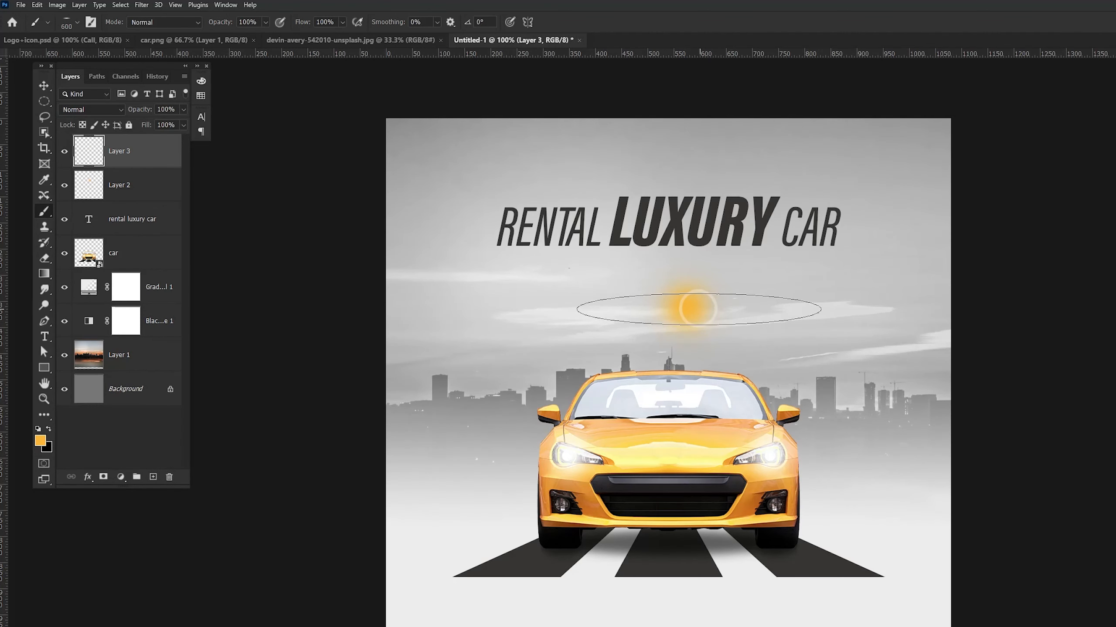
pyautogui.press('[')
pyautogui.press('[')
pyautogui.press('[')
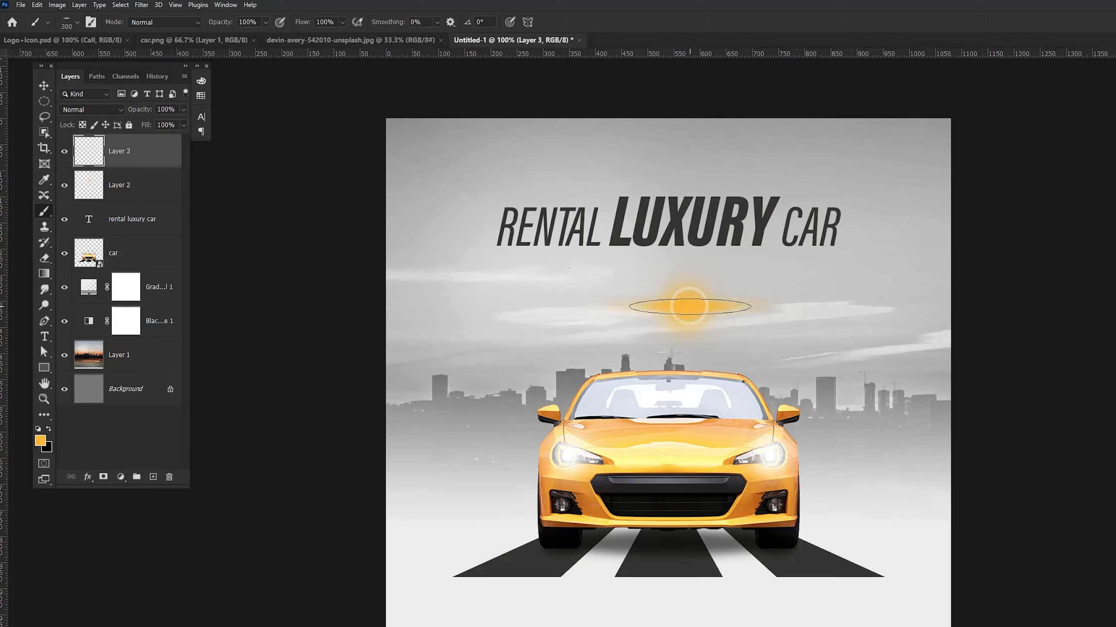
# Transform the horizontal orange dab into a long, thin light streak about 105% wide and 54% high.
pyautogui.hotkey('ctrl', 't')
pyautogui.moveTo(690, 289); pyautogui.dragTo(689, 297)
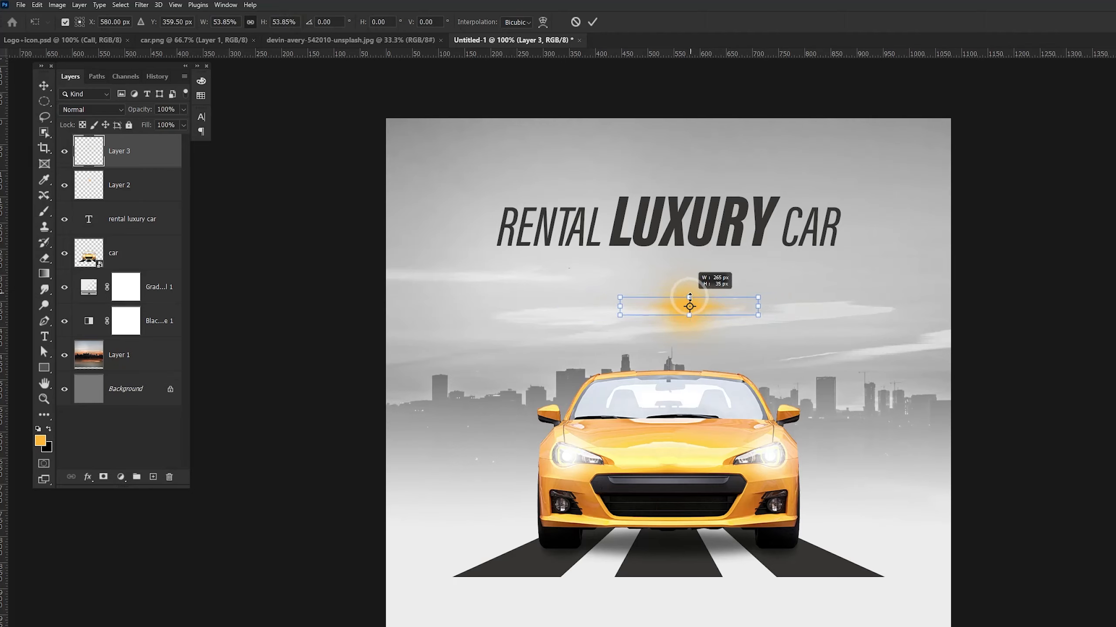
pyautogui.moveTo(758, 306); pyautogui.dragTo(818, 305)
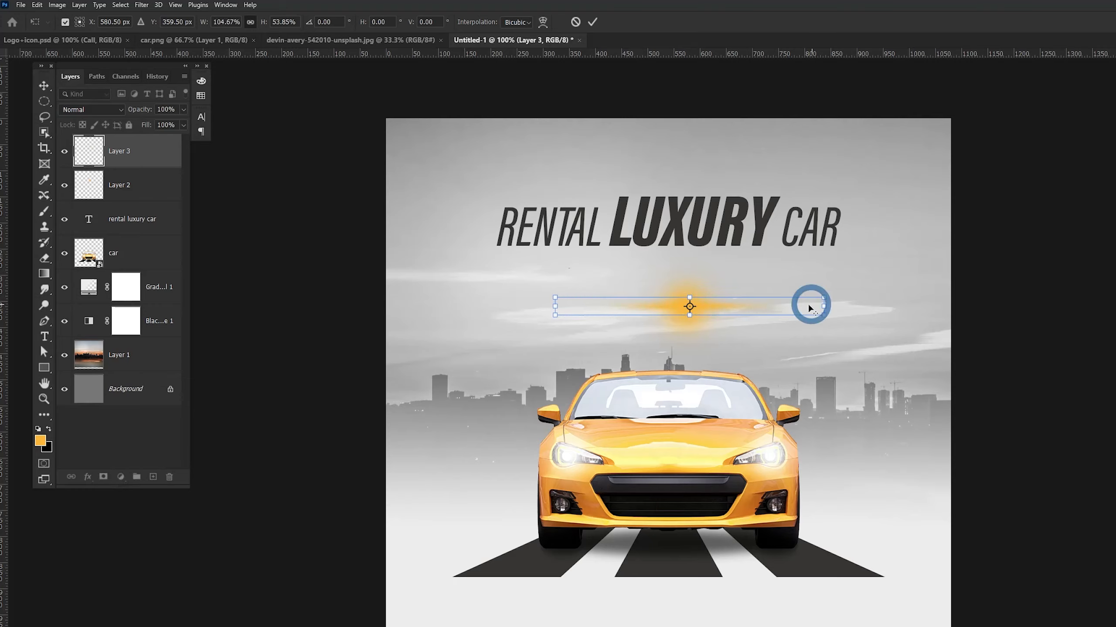
pyautogui.press('Return')
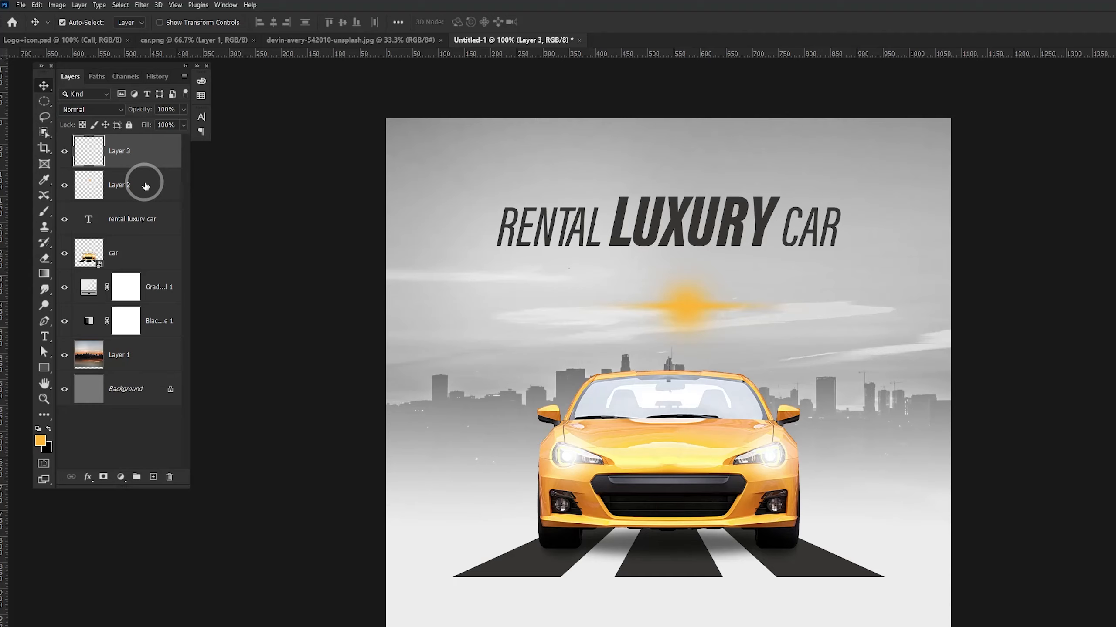
# Align the horizontal centers of Layer 2 and Layer 3 and move both onto the upper edge of the word "LUXURY".
pyautogui.keyDown('shift'); pyautogui.click(146, 186); pyautogui.keyUp('shift')
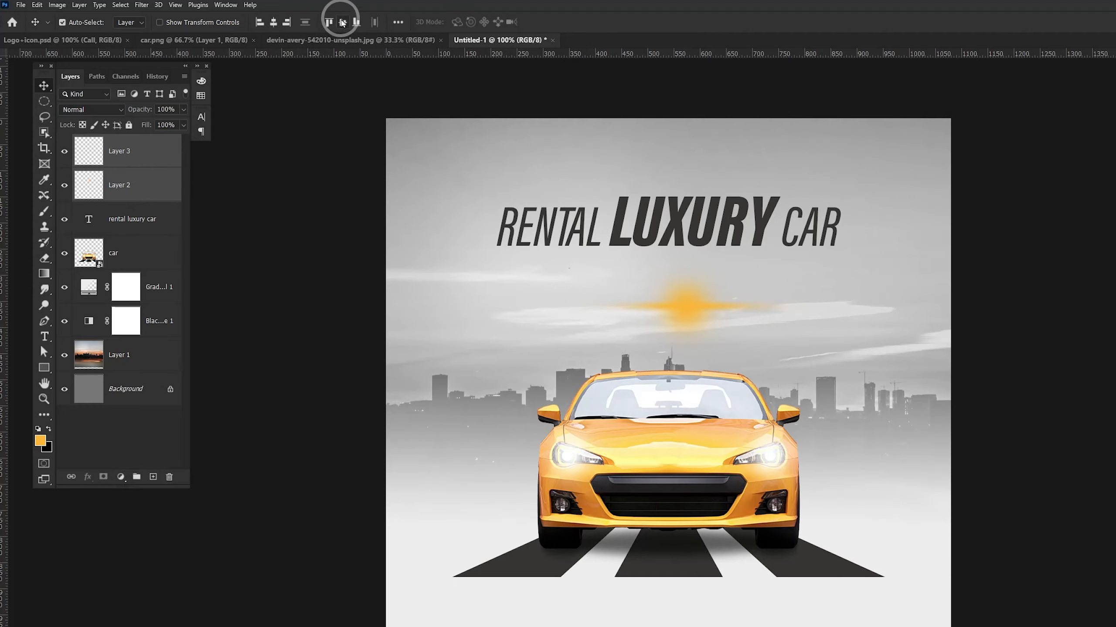
pyautogui.click(274, 22)
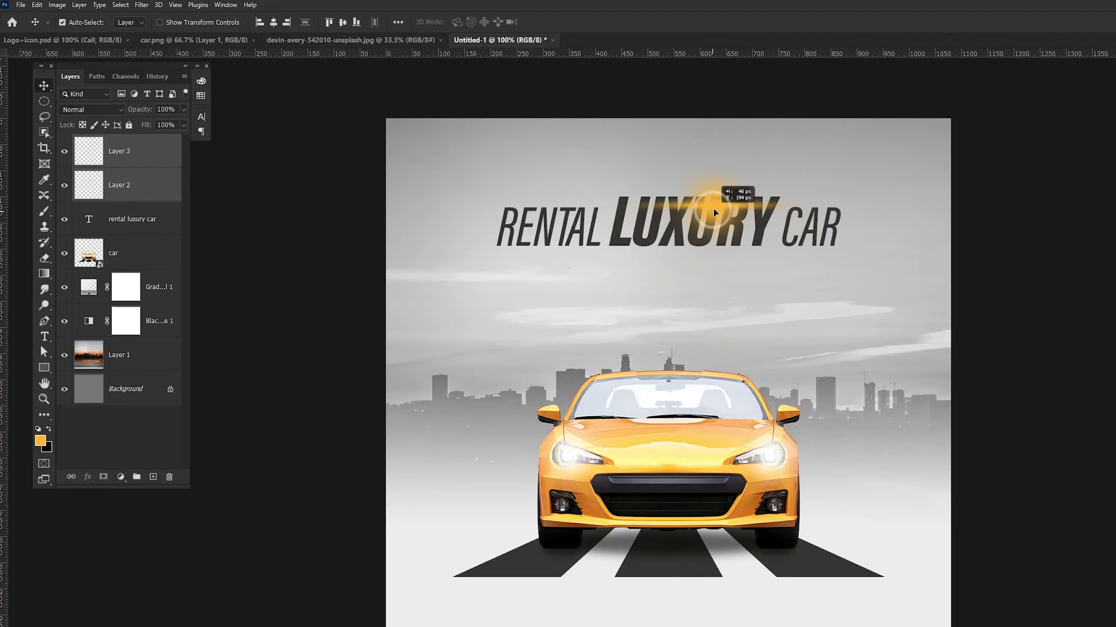
pyautogui.moveTo(726, 202); pyautogui.dragTo(724, 202)
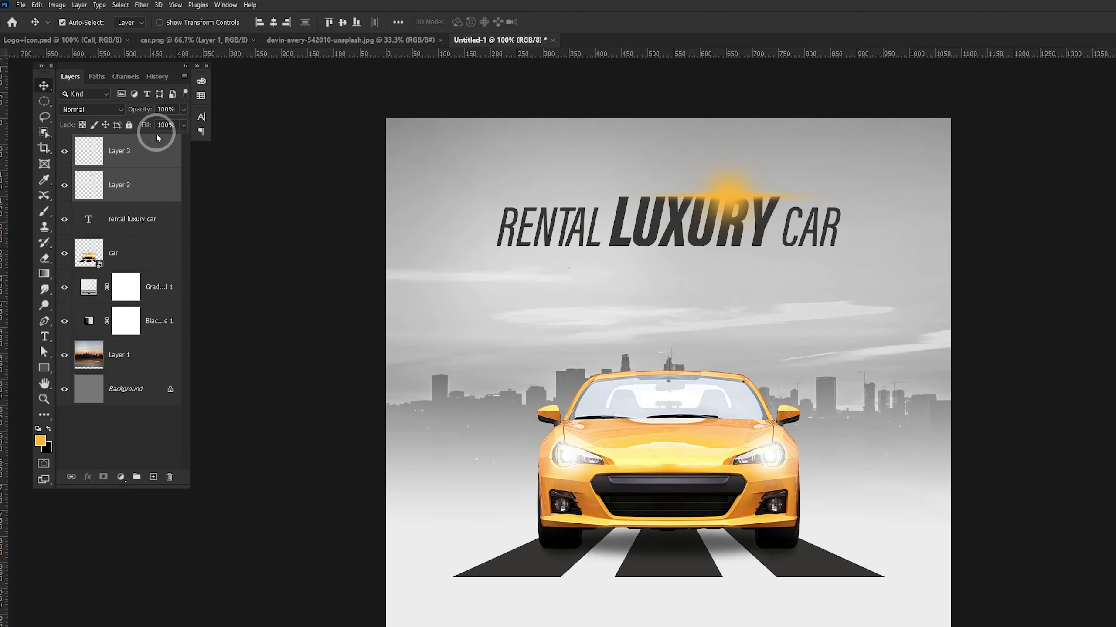
# Set both glow layers to Screen blending and duplicate them so one glow sits on the lower edge of "LUXURY".
pyautogui.click(101, 110)
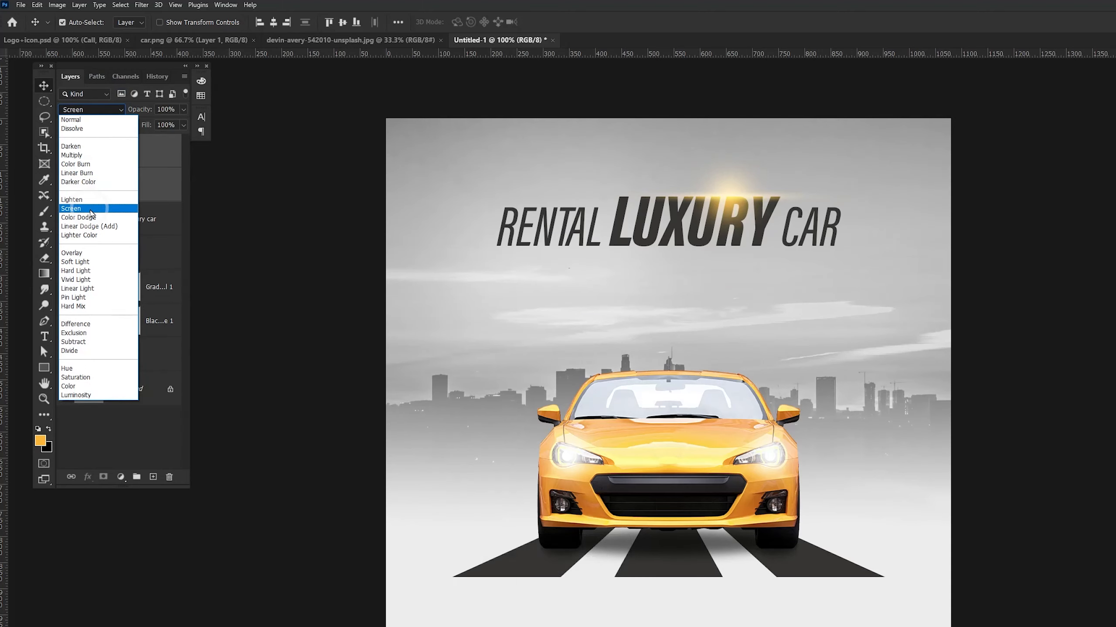
pyautogui.click(91, 209)
pyautogui.moveTo(735, 202); pyautogui.dragTo(816, 347)
# Group the headline text with the four glow layers.
pyautogui.click(156, 257)
pyautogui.keyDown('shift'); pyautogui.click(143, 152); pyautogui.keyUp('shift')
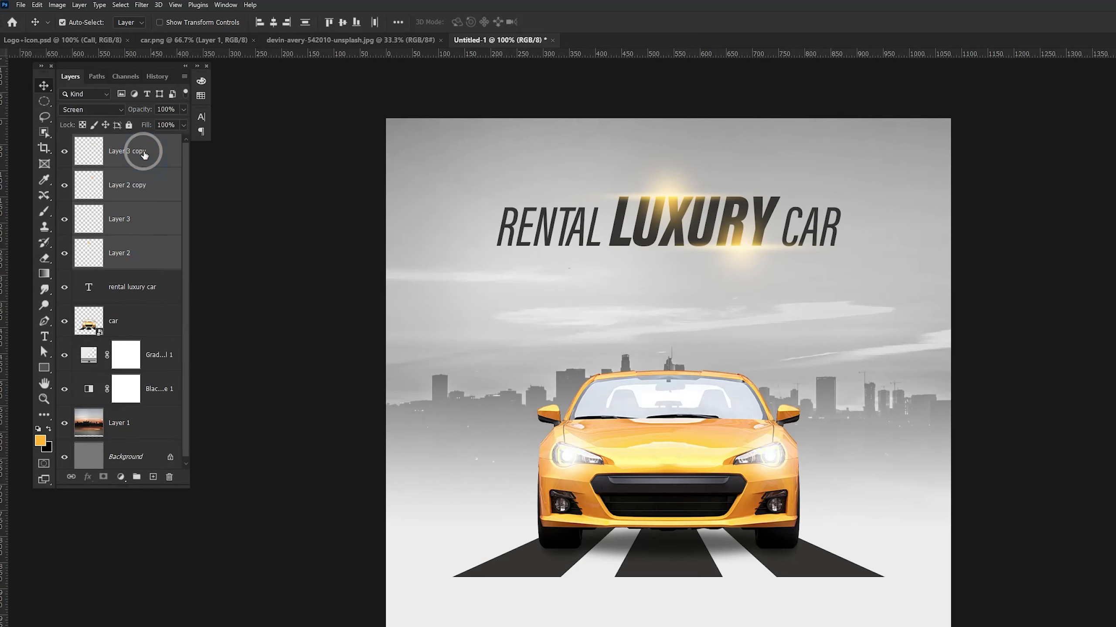
pyautogui.keyDown('shift'); pyautogui.click(130, 278); pyautogui.keyUp('shift')
pyautogui.hotkey('ctrl', 'g')
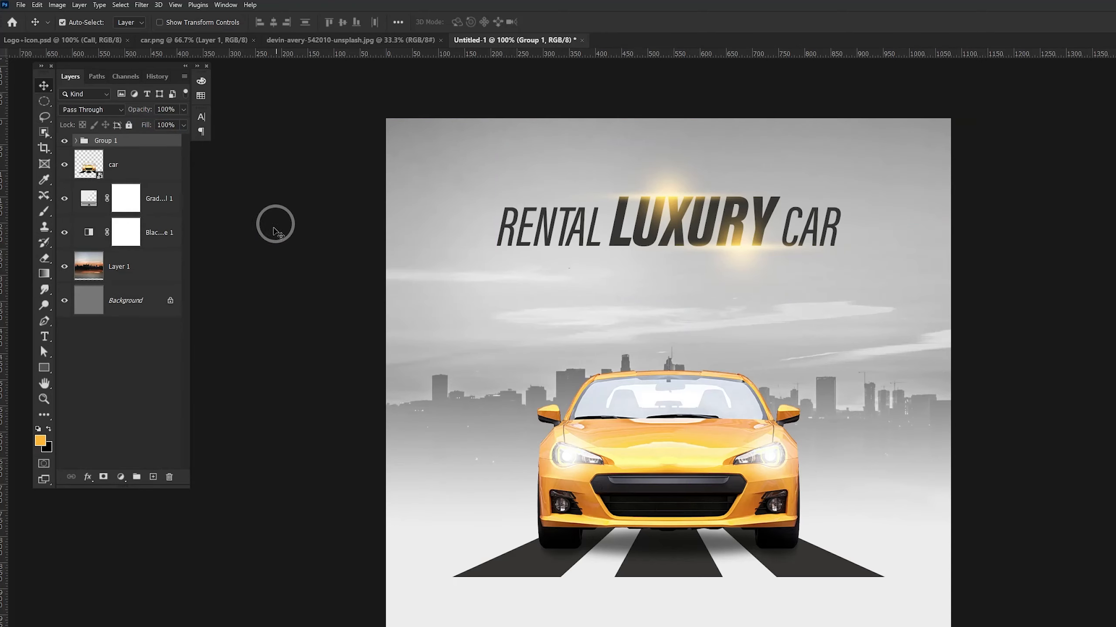
# On a new layer, stroke the whole canvas with a 10 px inside border in #363533 sampled from the road stripes, then deselect.
pyautogui.click(152, 477)
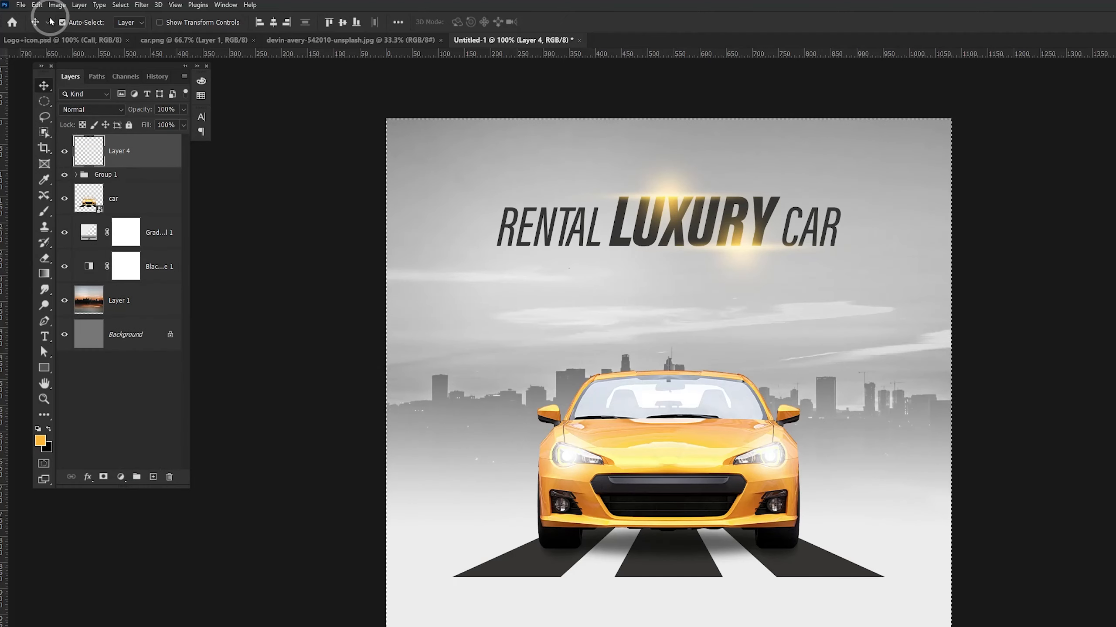
pyautogui.click(37, 5)
pyautogui.click(101, 178)
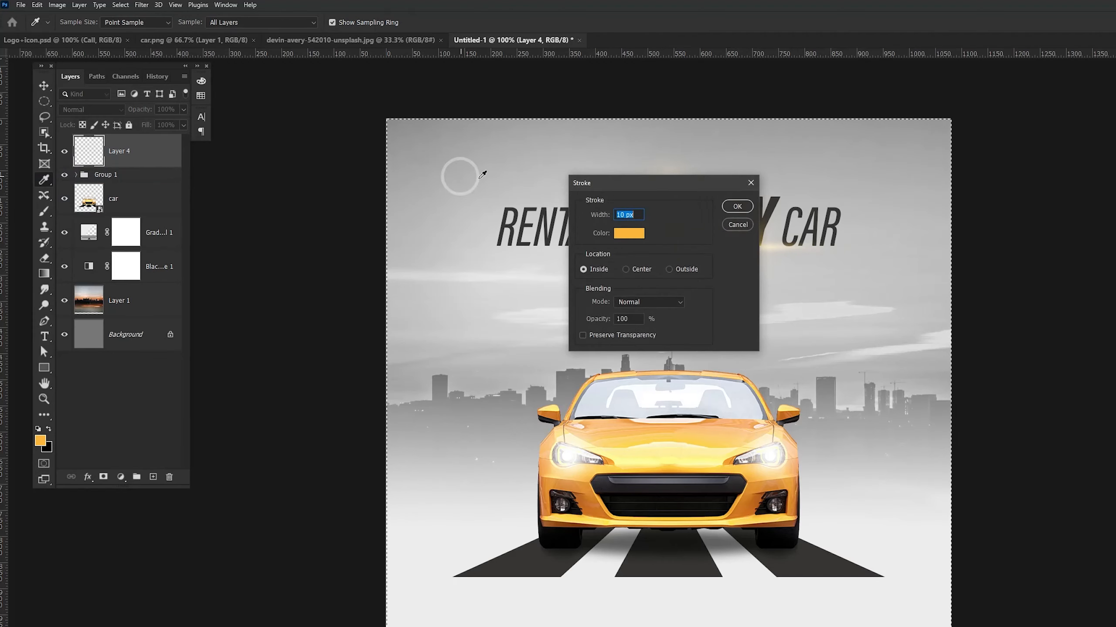
pyautogui.click(632, 233)
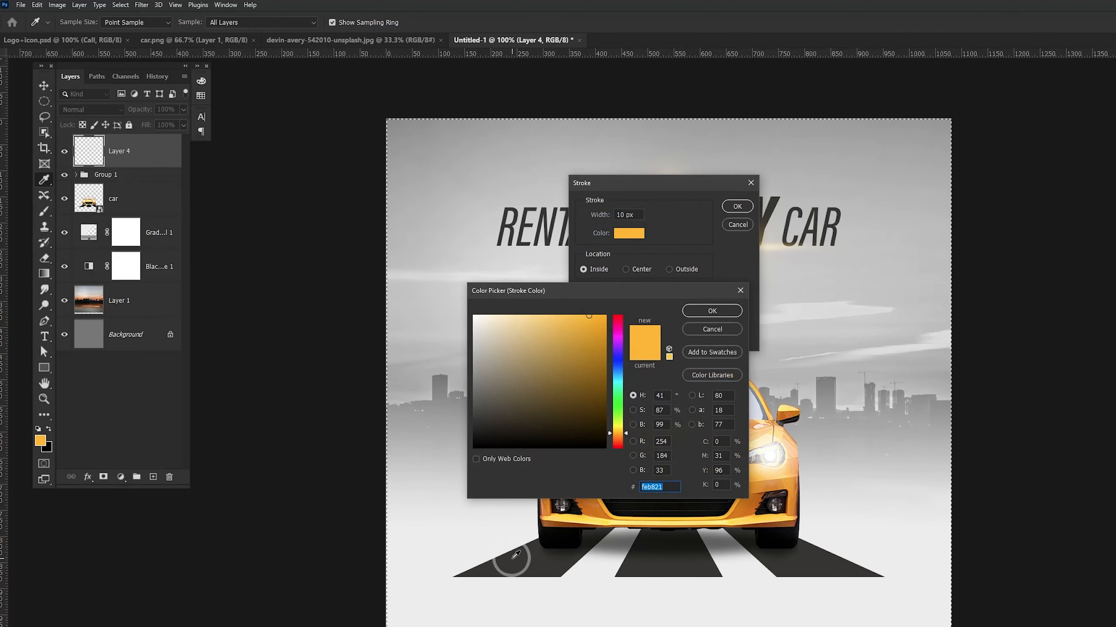
pyautogui.click(511, 558)
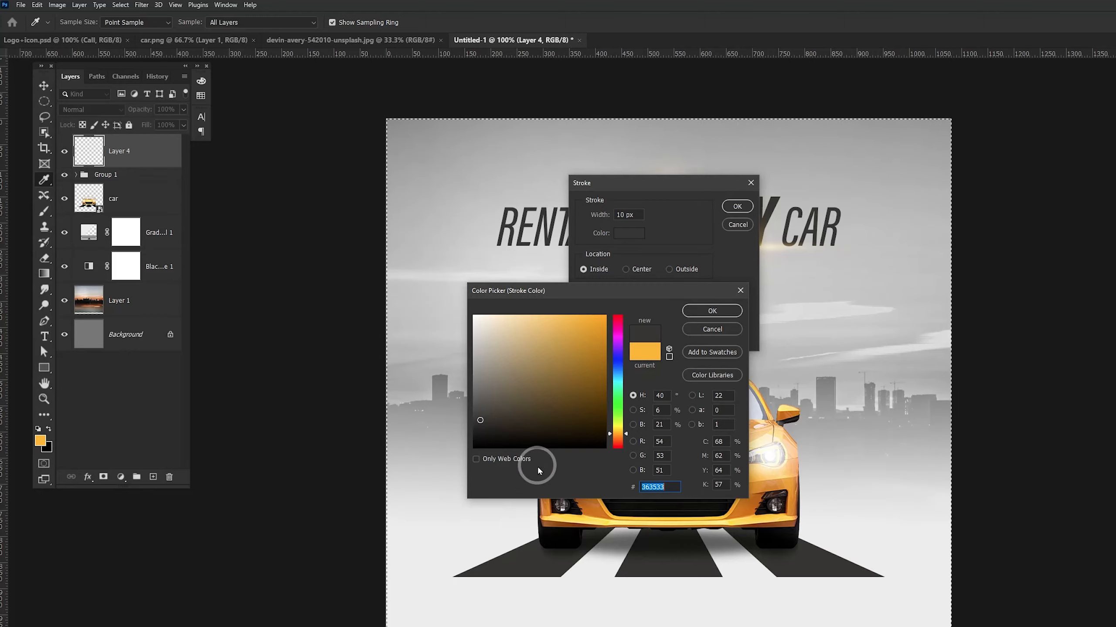
pyautogui.click(708, 311)
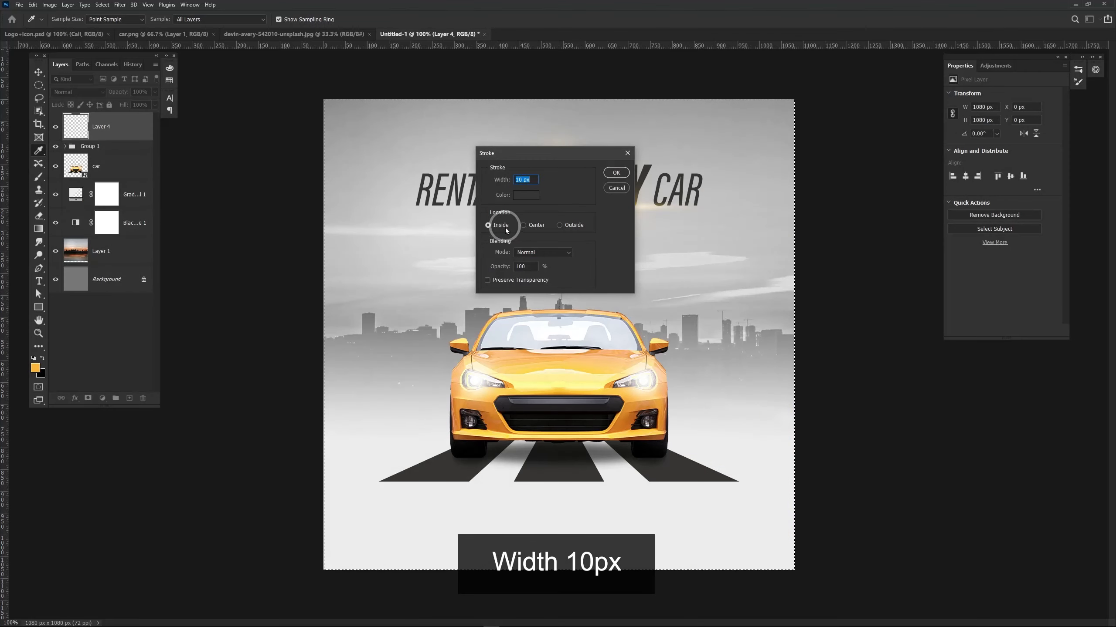
pyautogui.click(736, 206)
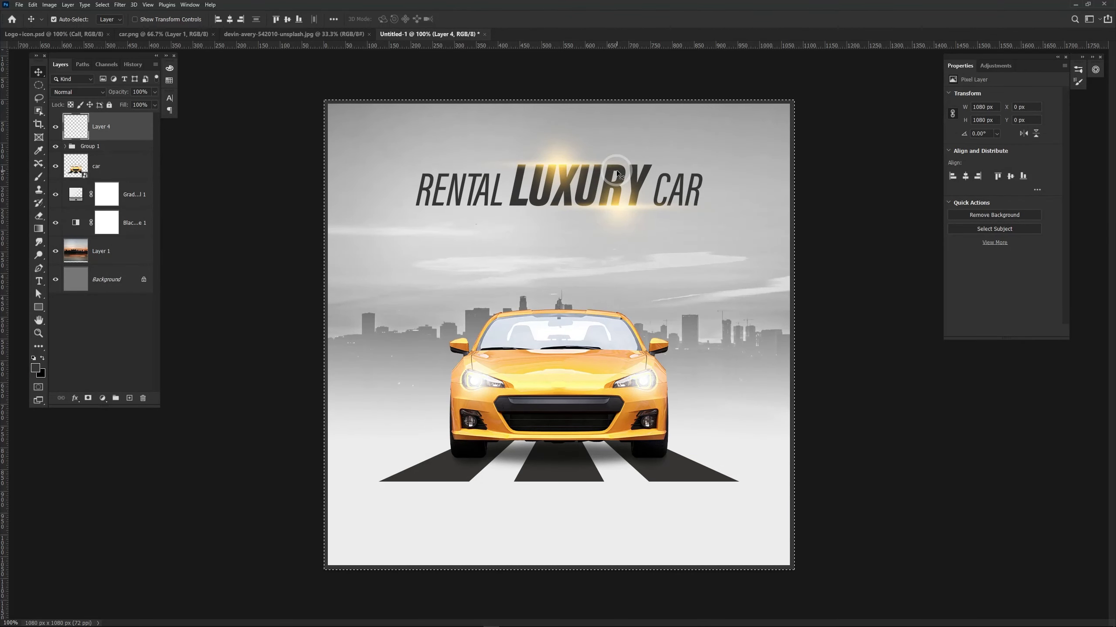
pyautogui.hotkey('ctrl', 'd')
pyautogui.press('v')
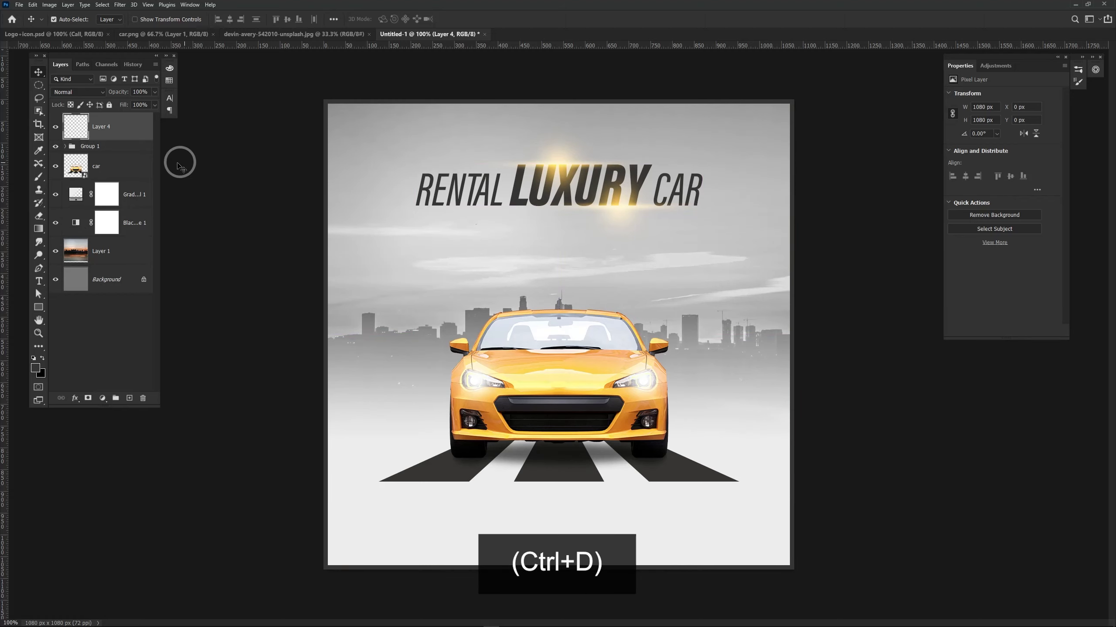
# Move the headline group down to just above the skyline, at about Y 333 px.
pyautogui.click(126, 149)
pyautogui.hotkey('ctrl', 't')
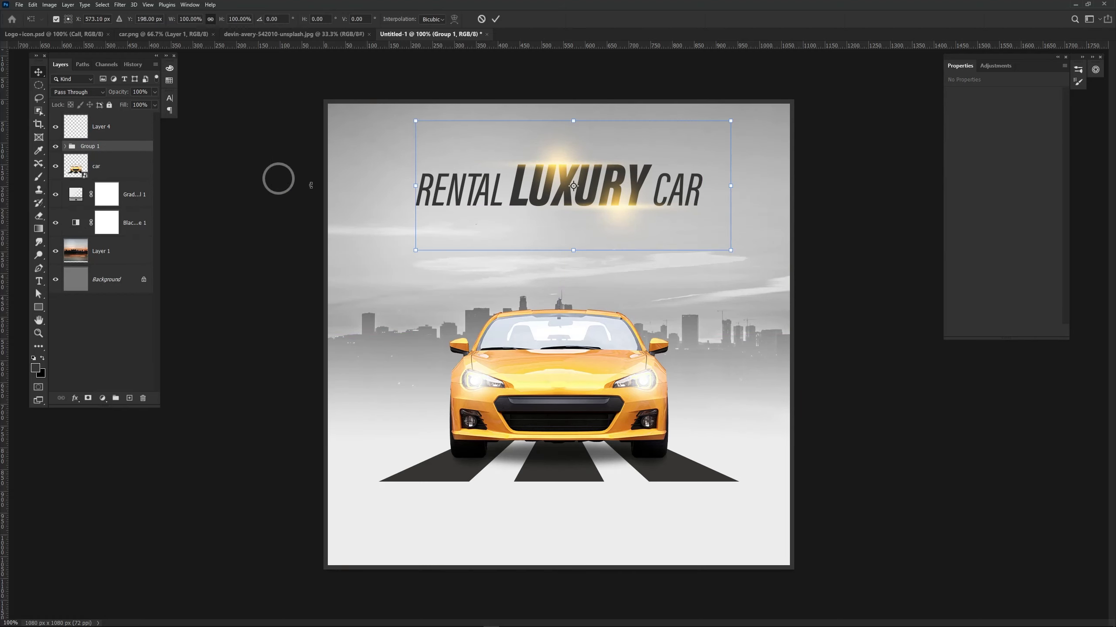
pyautogui.moveTo(606, 200); pyautogui.dragTo(601, 260)
pyautogui.press('Return')
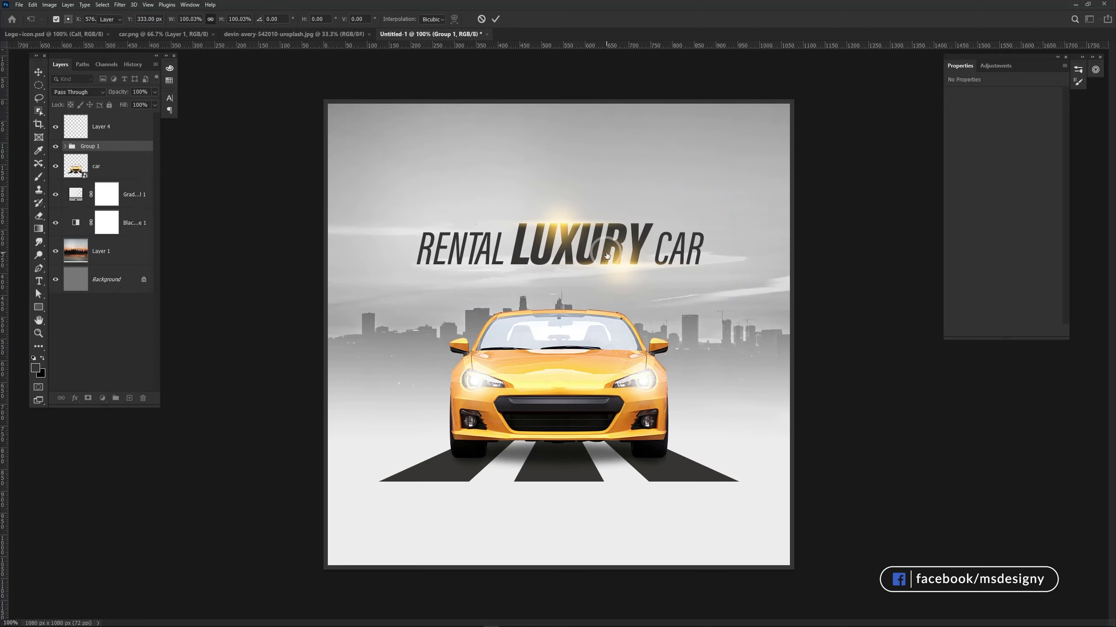
pyautogui.click(252, 259)
# Bring the steering-wheel logo from Logo+icon.psd into the ad above the headline and center it horizontally on the canvas.
pyautogui.click(49, 34)
pyautogui.moveTo(110, 184); pyautogui.dragTo(557, 156)
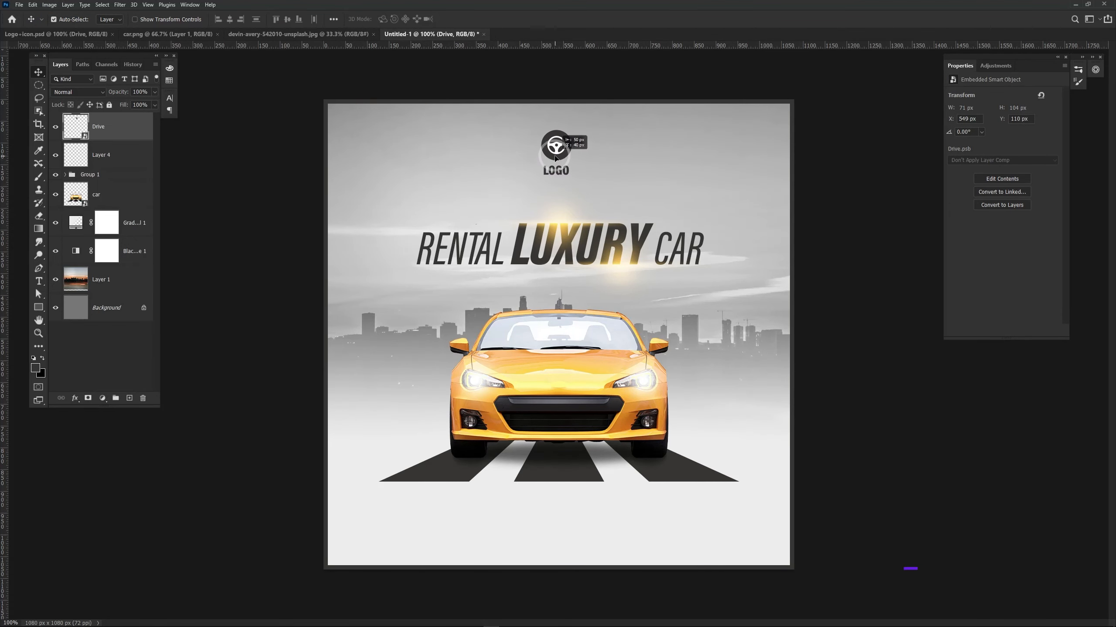
pyautogui.keyDown('ctrl'); pyautogui.click(110, 308); pyautogui.keyUp('ctrl')
pyautogui.click(230, 18)
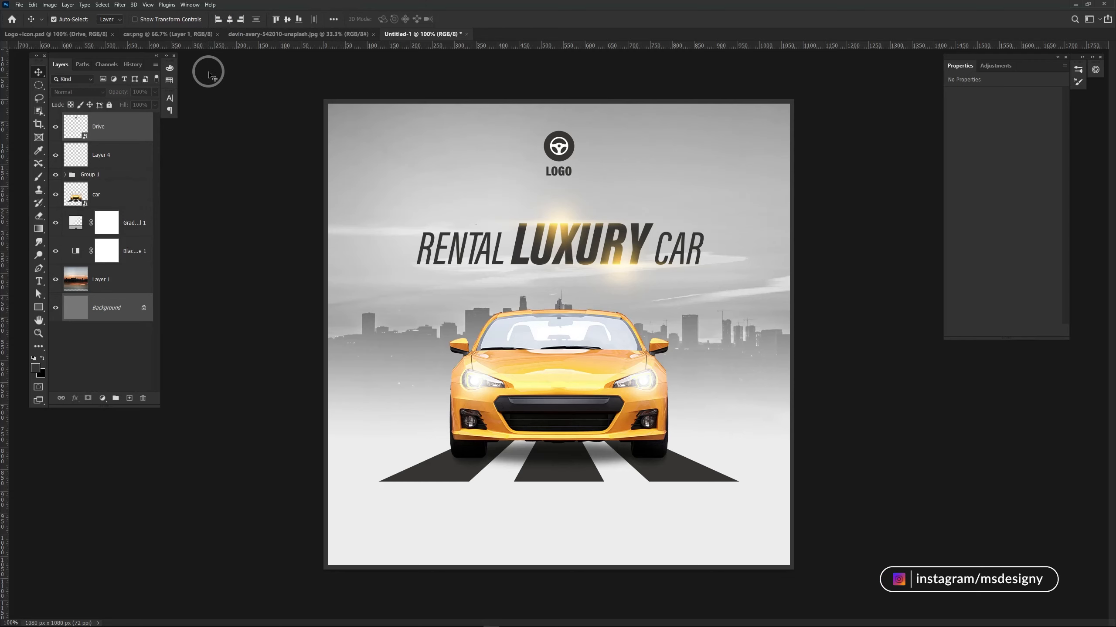
# Bring the Call and Link icons from Logo+icon.psd into the ad and place them in the canvas's lower-left corner.
pyautogui.click(52, 33)
pyautogui.click(96, 153)
pyautogui.keyDown('shift'); pyautogui.click(94, 138); pyautogui.keyUp('shift')
pyautogui.moveTo(93, 137); pyautogui.dragTo(441, 228)
pyautogui.hotkey('ctrl', '+')
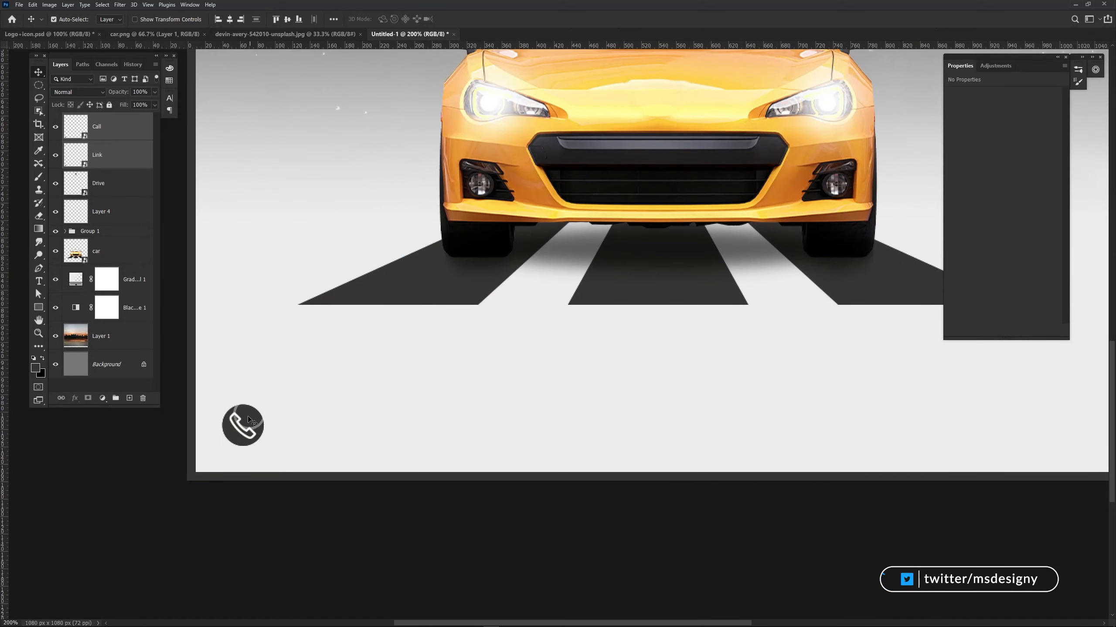
pyautogui.moveTo(232, 431)
pyautogui.mouseDown()
pyautogui.moveTo(230, 446)
pyautogui.moveTo(232, 435)
pyautogui.mouseUp()
# Move the Link icon horizontally to X 355 px, level with the Call icon.
pyautogui.click(119, 152)
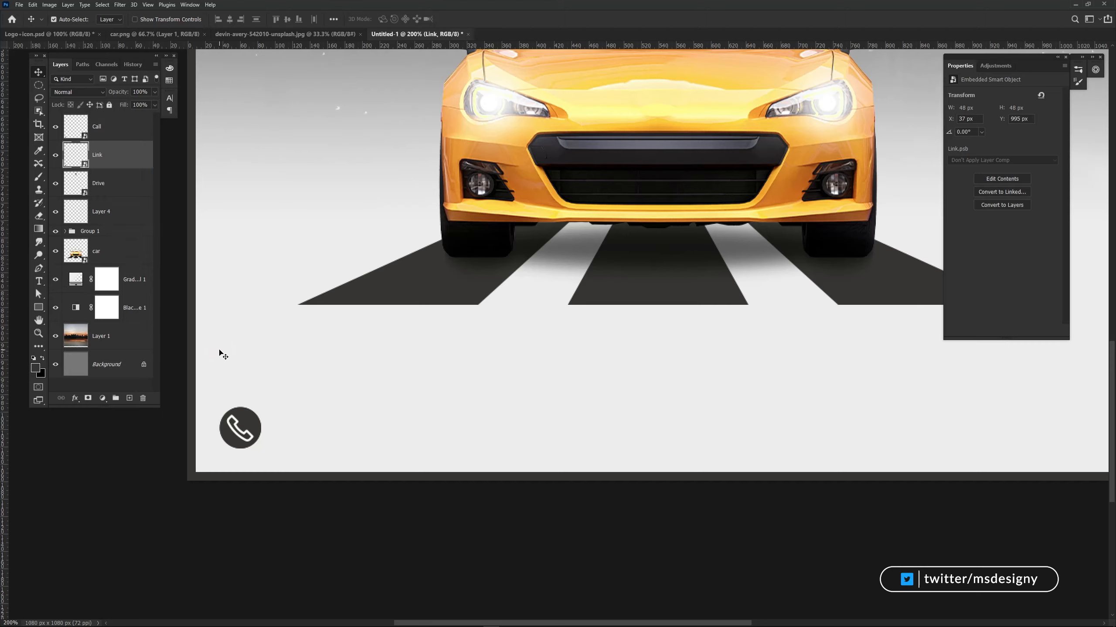
pyautogui.hotkey('shift', 'Right')
pyautogui.hotkey('shift', 'Right')
pyautogui.hotkey('shift', 'Right')
pyautogui.hotkey('shift', 'Right')
pyautogui.hotkey('shift', 'Right')
pyautogui.hotkey('shift', 'Right')
pyautogui.hotkey('shift', 'Right')
pyautogui.moveTo(303, 433); pyautogui.dragTo(525, 449)
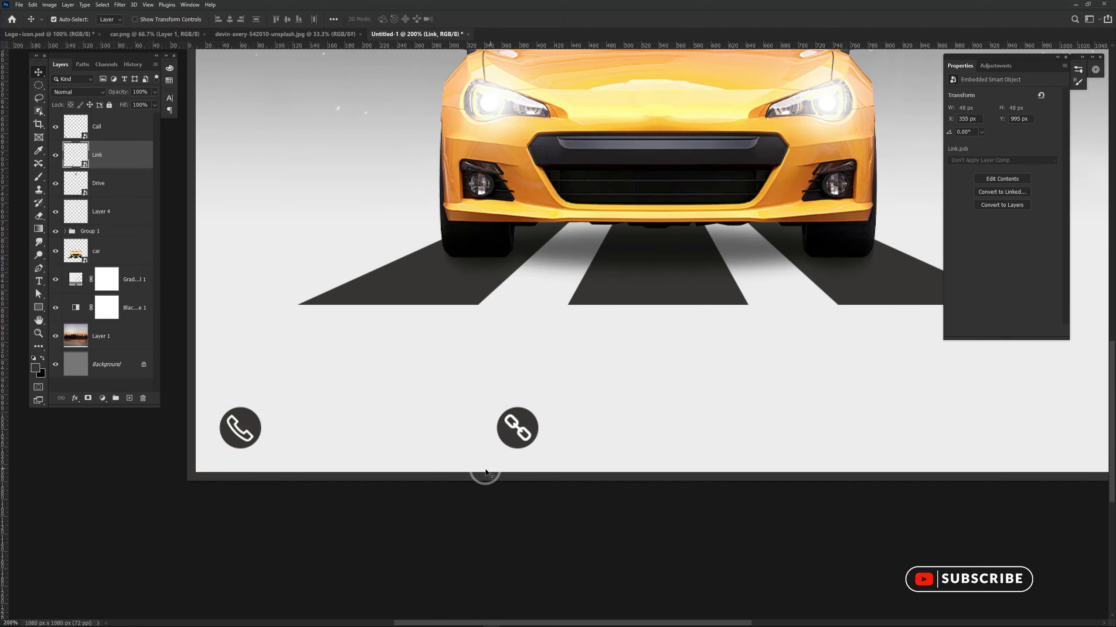
# Add a 26 pt text line containing the contact phone number above the Call icon.
pyautogui.press('t')
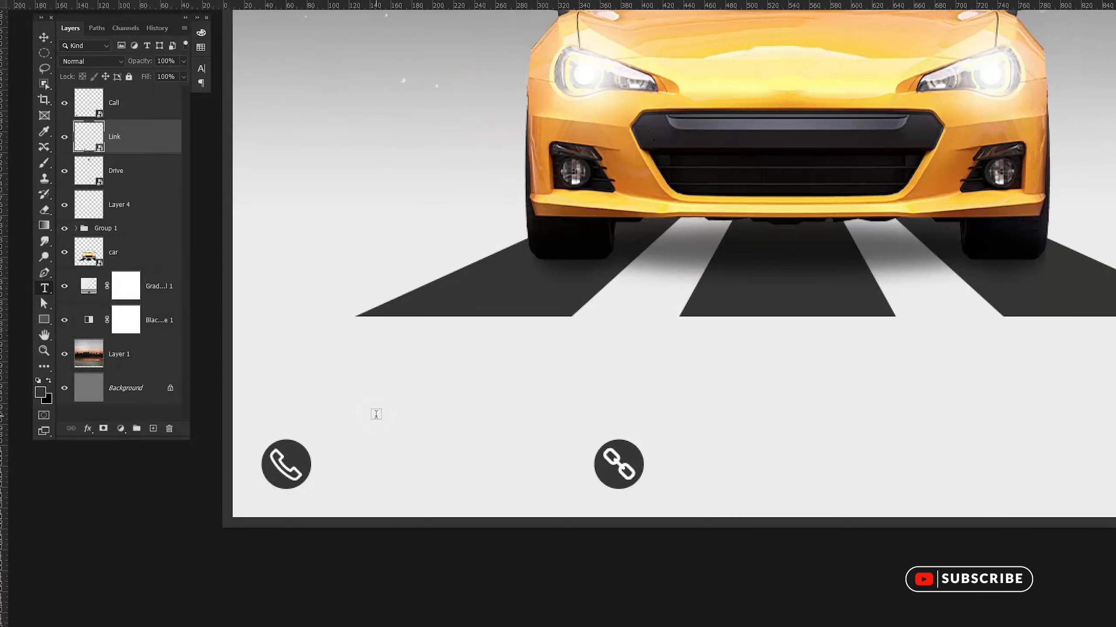
pyautogui.click(203, 67)
pyautogui.click(254, 99)
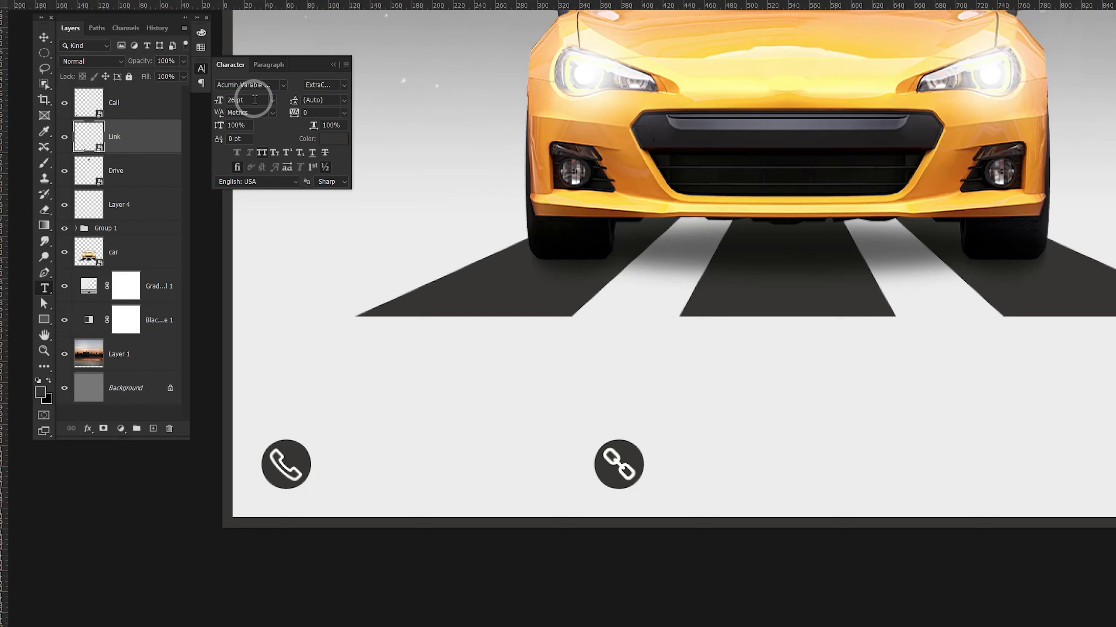
pyautogui.click(356, 378)
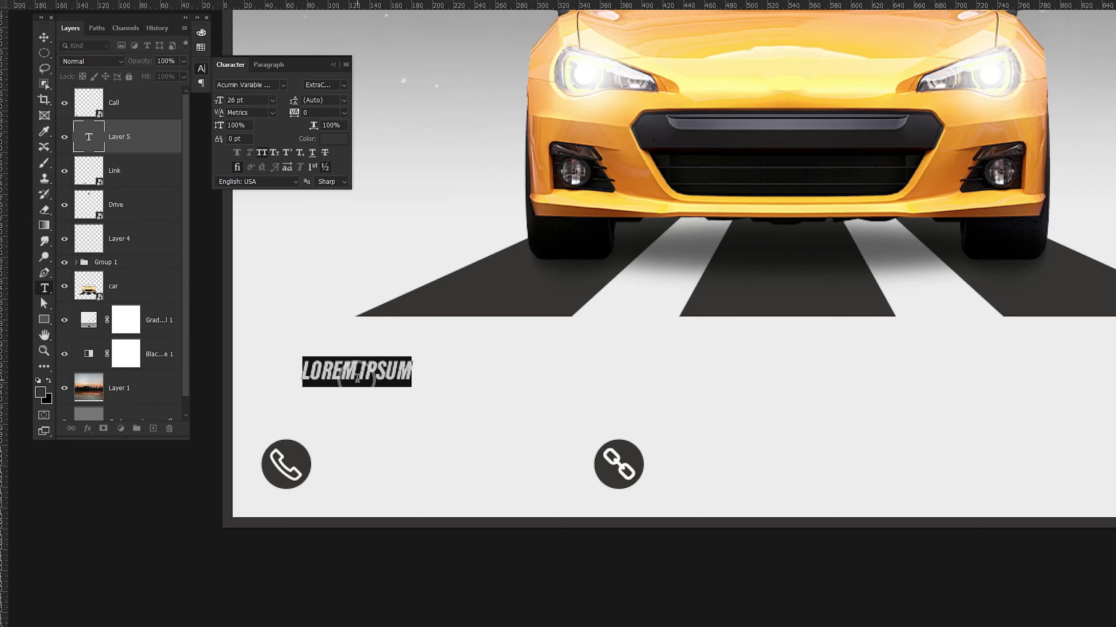
pyautogui.write('00 123 456 789')
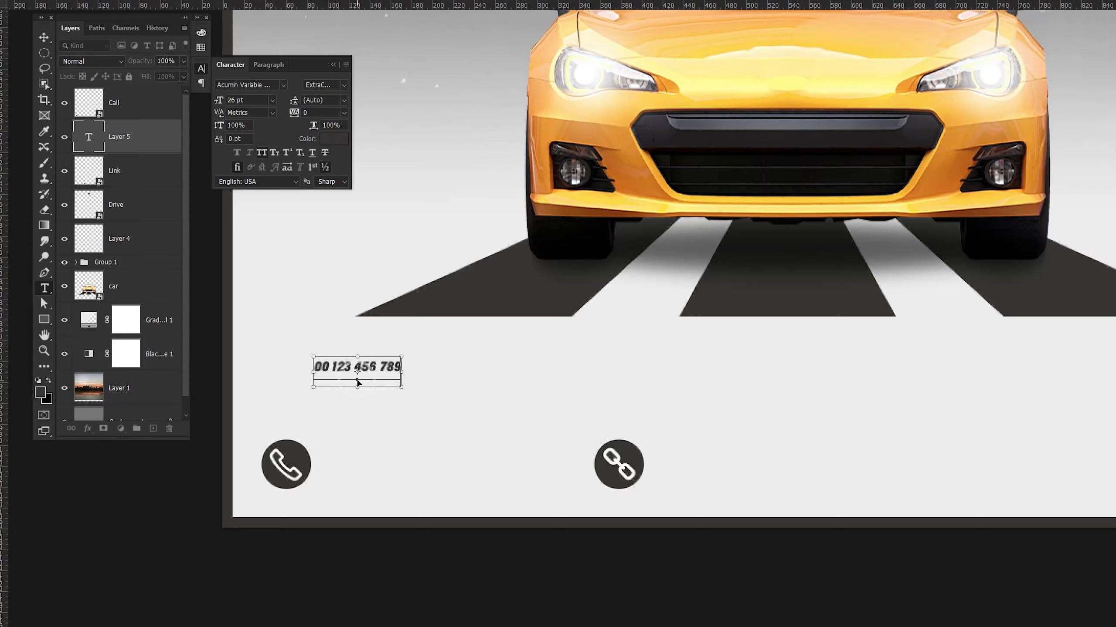
# Change the phone number's font style to Regular and place the text directly beside the Call icon.
pyautogui.hotkey('ctrl', 'a')
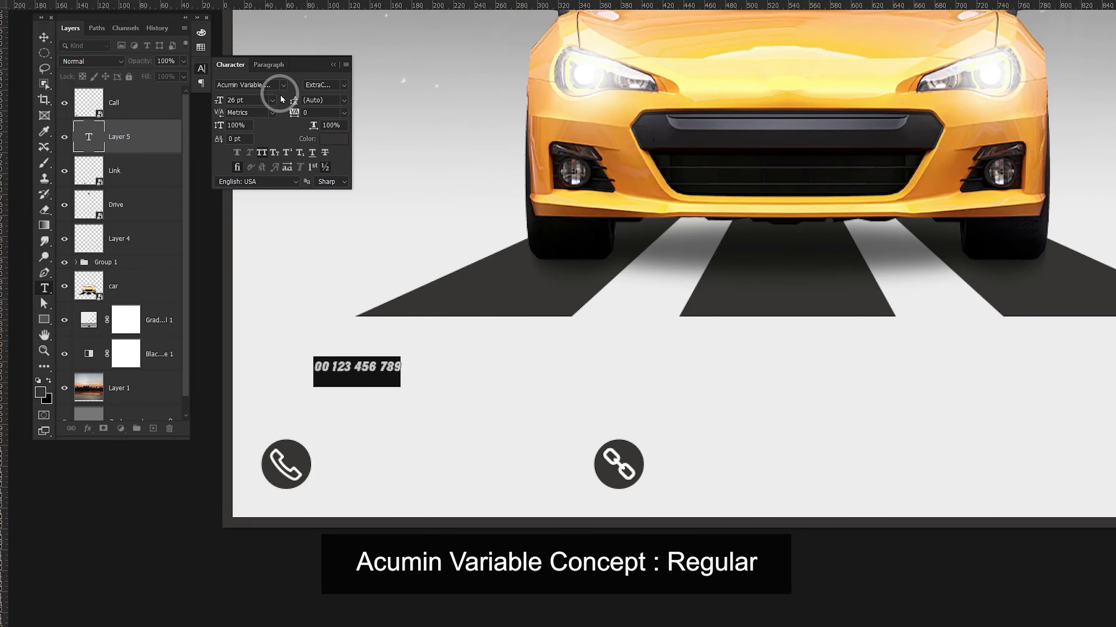
pyautogui.click(344, 85)
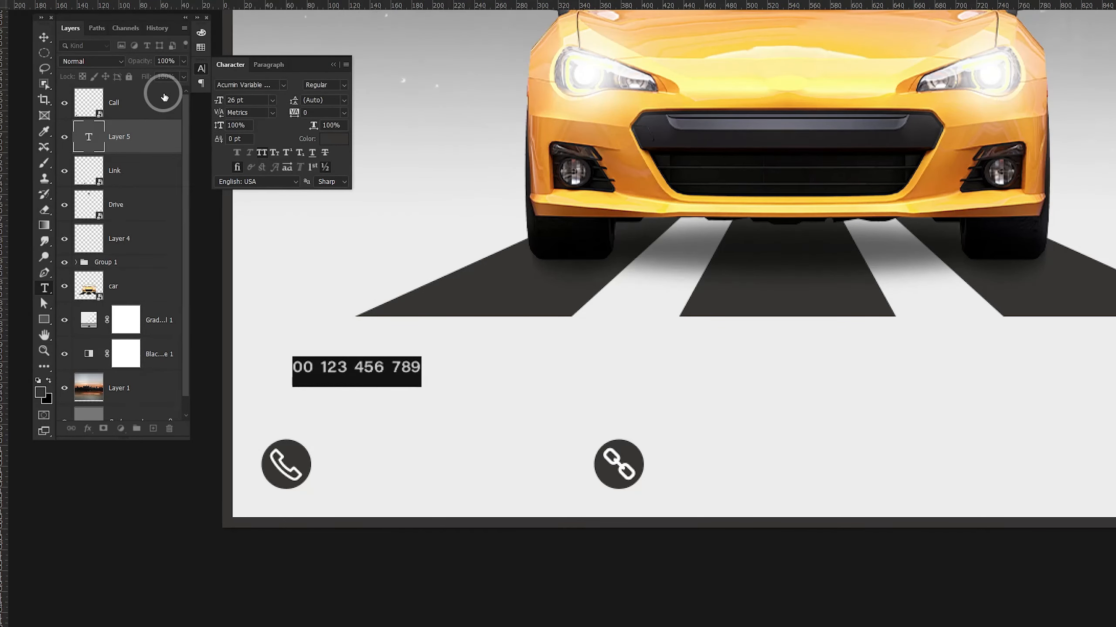
pyautogui.click(44, 37)
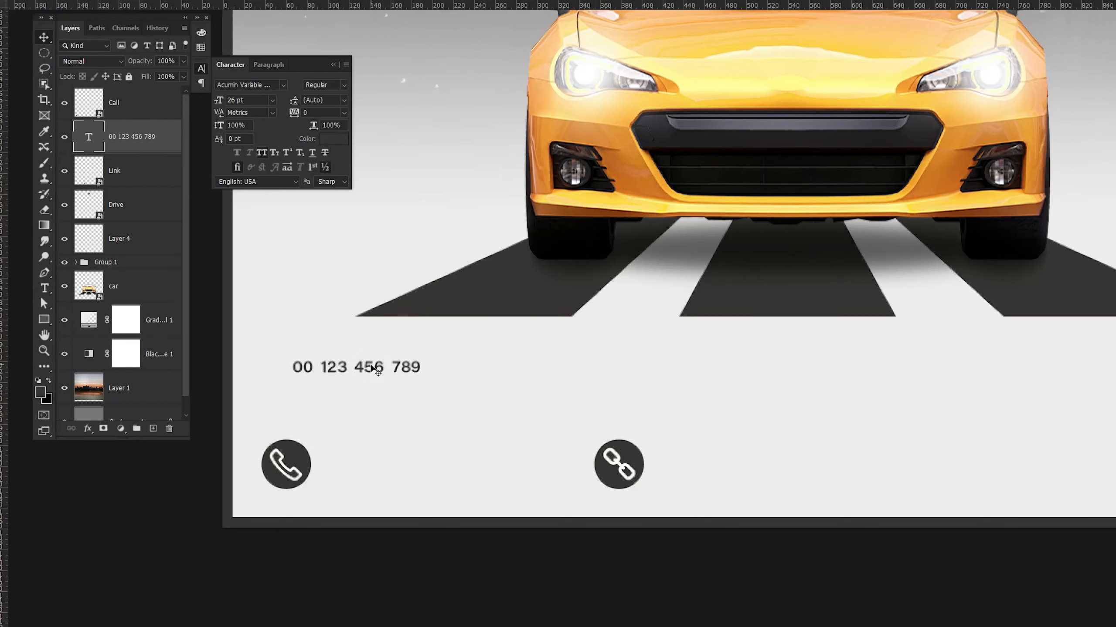
pyautogui.moveTo(373, 368); pyautogui.dragTo(403, 465)
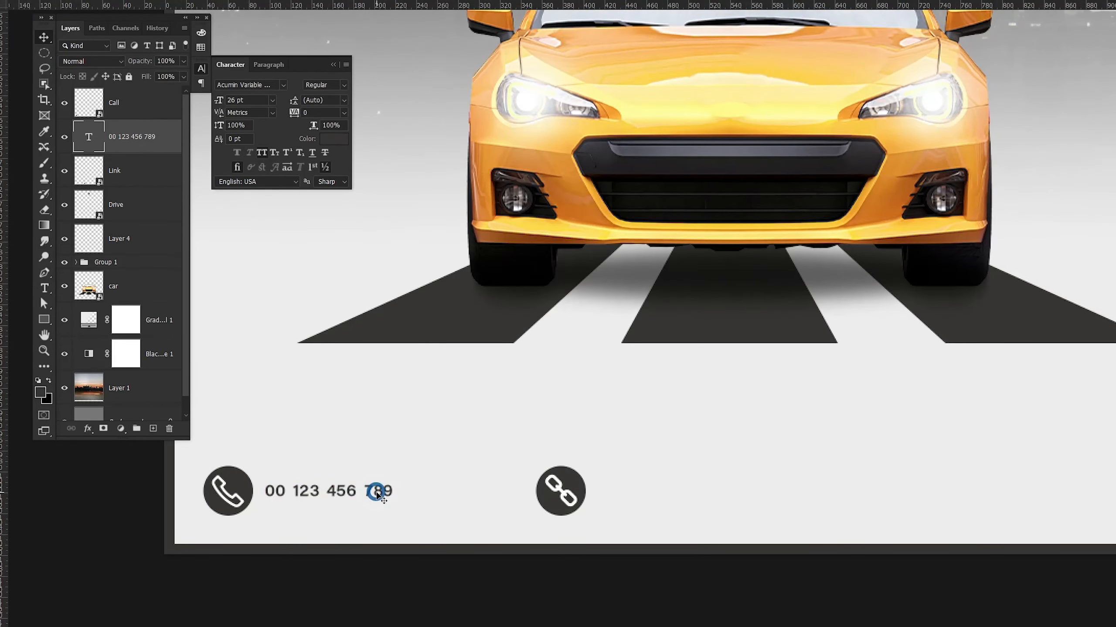
# Turn off the OpenType Fractions option for the phone number text beside the Call icon.
pyautogui.doubleClick(376, 494)
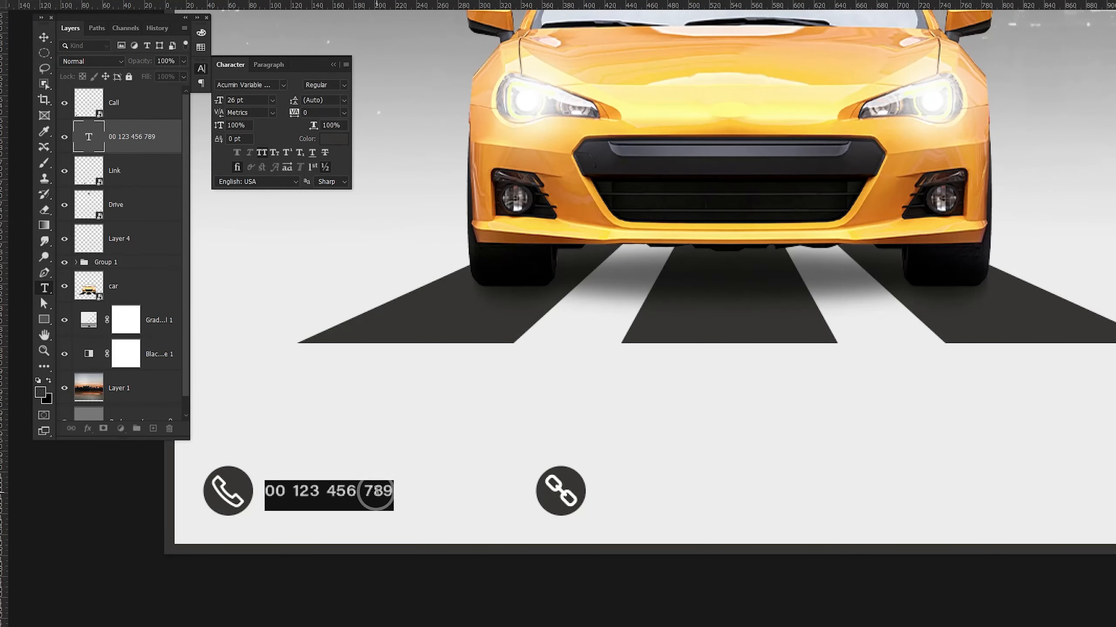
pyautogui.click(324, 167)
pyautogui.click(45, 37)
# Duplicate the phone number text to just beside the Link icon and set the copy's paragraph alignment to left.
pyautogui.moveTo(328, 493); pyautogui.dragTo(655, 494)
pyautogui.click(269, 65)
pyautogui.click(244, 82)
pyautogui.click(230, 65)
pyautogui.doubleClick(655, 491)
pyautogui.write('www.')
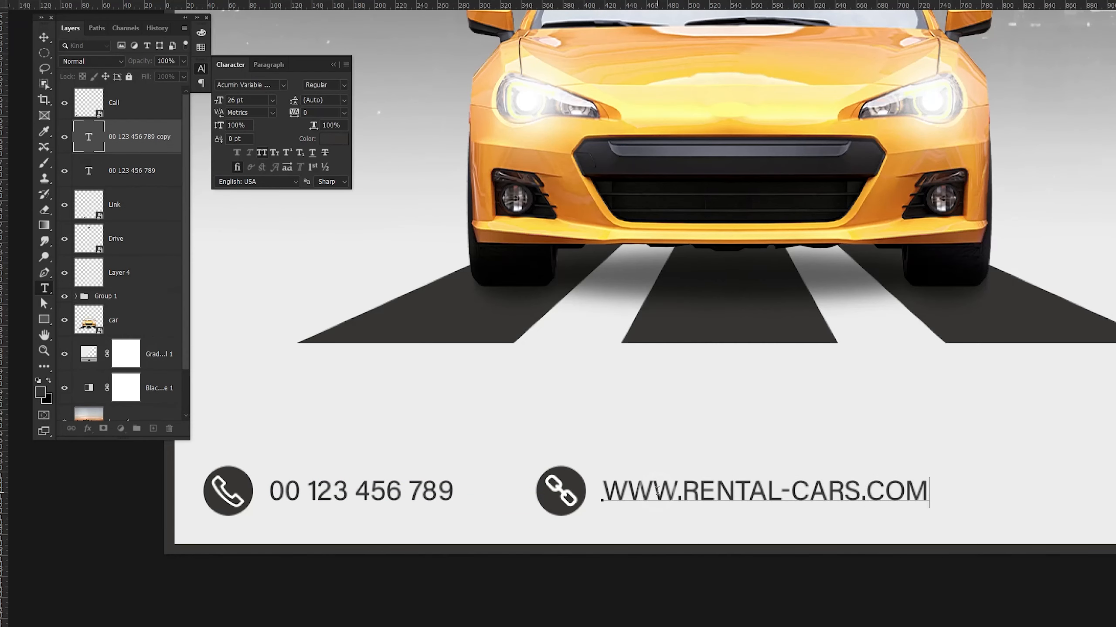
pyautogui.hotkey('ctrl', 'a')
pyautogui.click(261, 152)
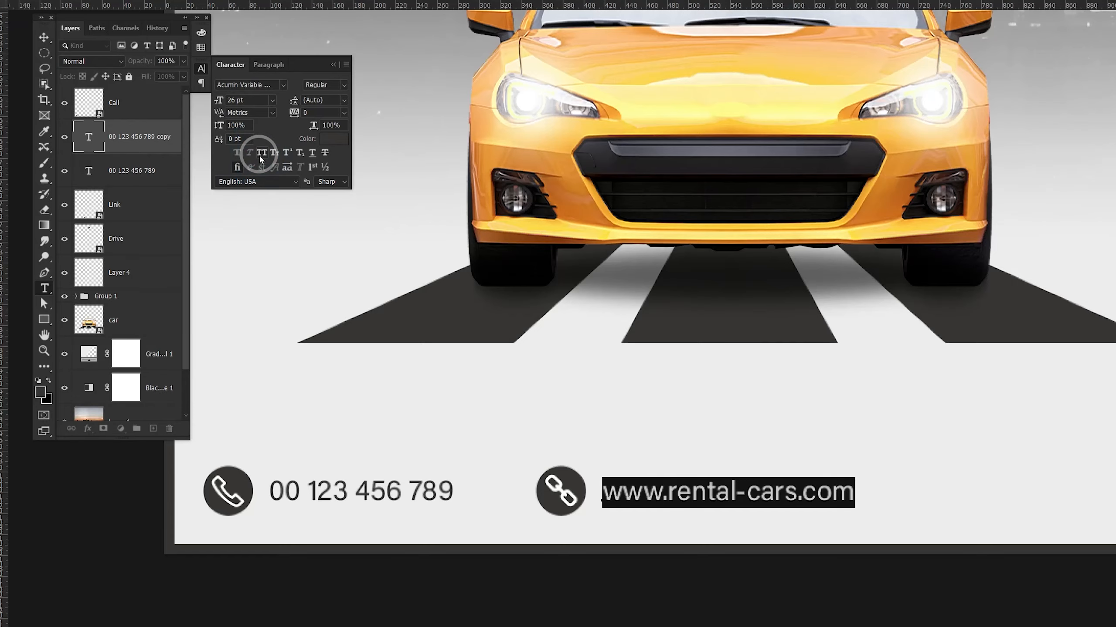
pyautogui.click(165, 139)
pyautogui.click(44, 37)
pyautogui.click(351, 338)
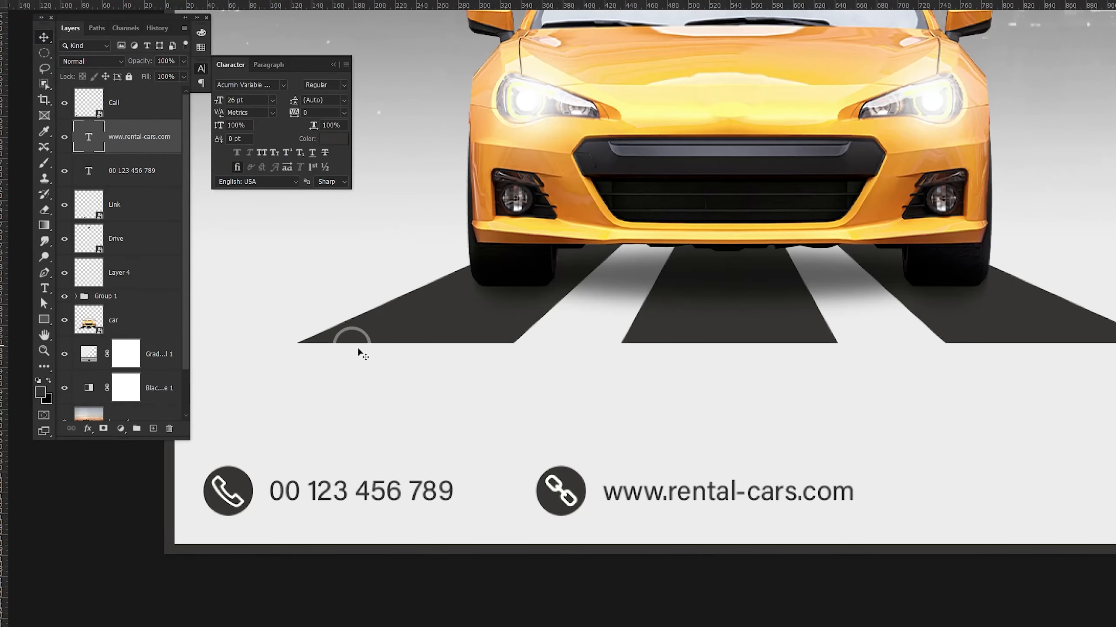
pyautogui.hotkey('ctrl', '-')
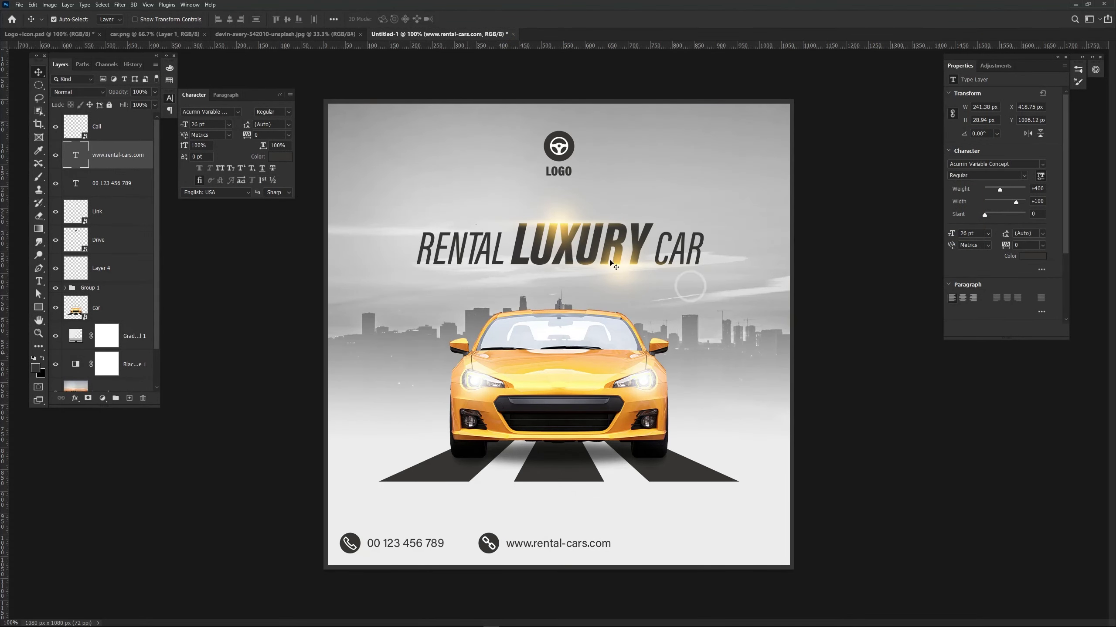
pyautogui.click(167, 100)
pyautogui.click(194, 210)
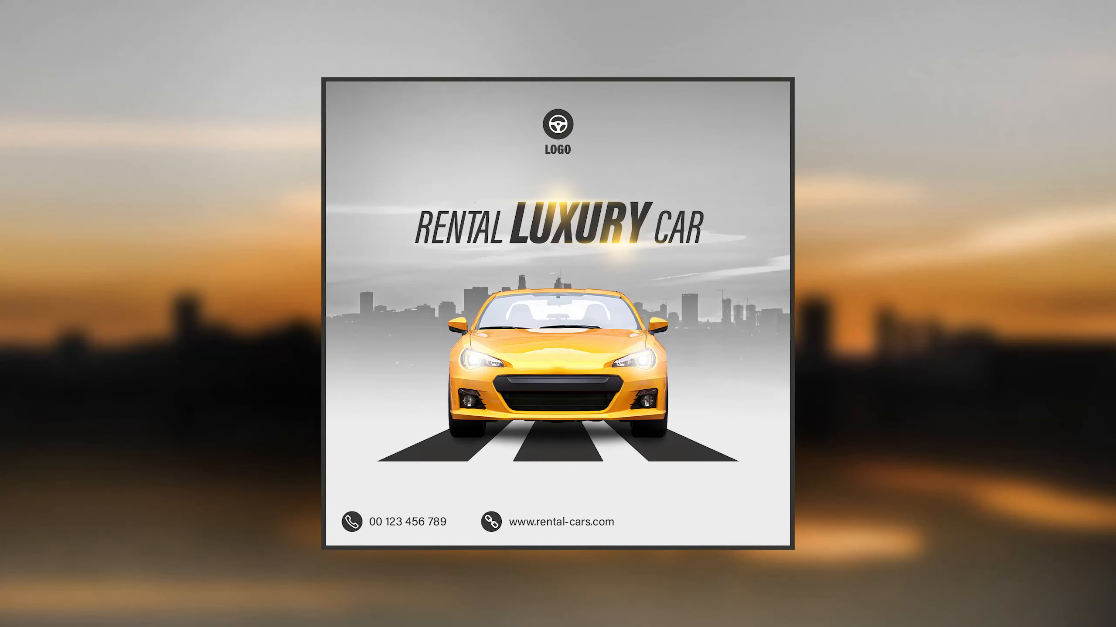